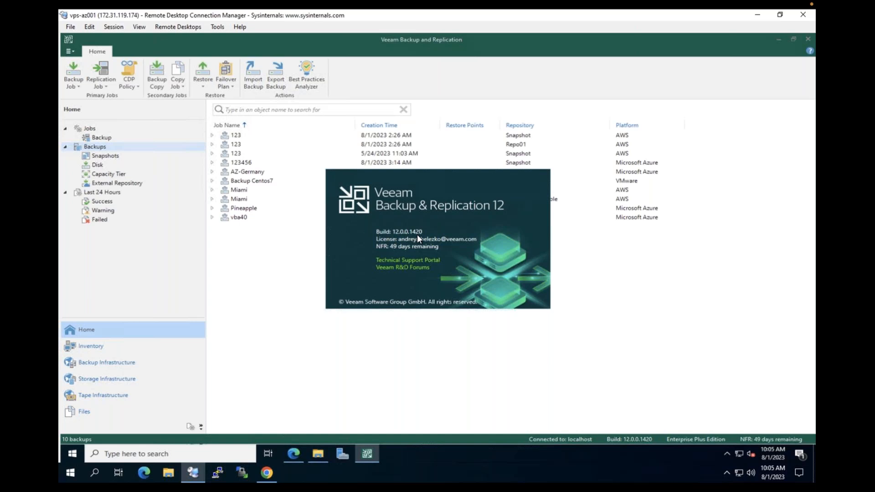
Dismiss the Veeam Backup & Replication 12 About window to reveal the 10 listed backups
left_click(417, 234)
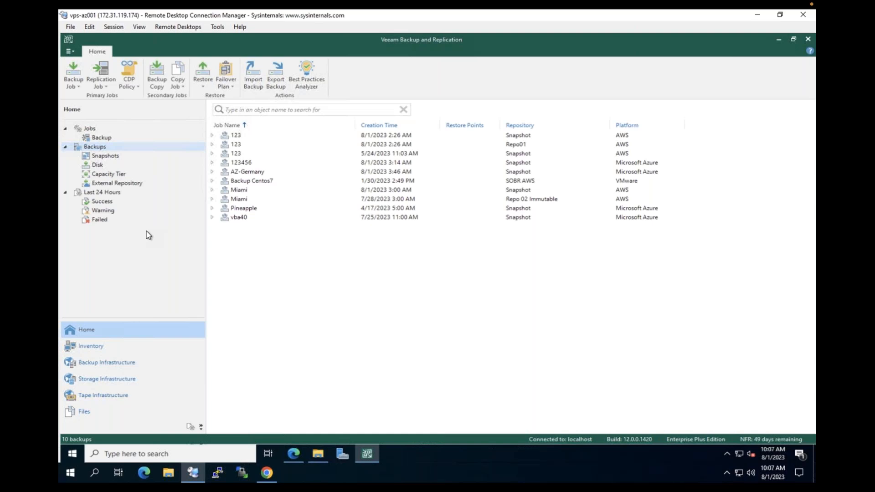
Show the Backup Infrastructure Managed Servers list, magnifying the AWS and Azure appliances
left_click(133, 363)
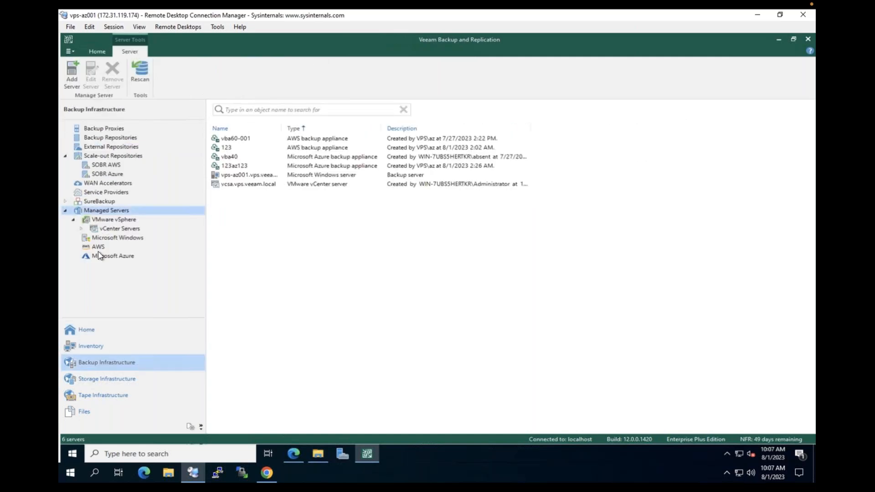
key("ctrl+1")
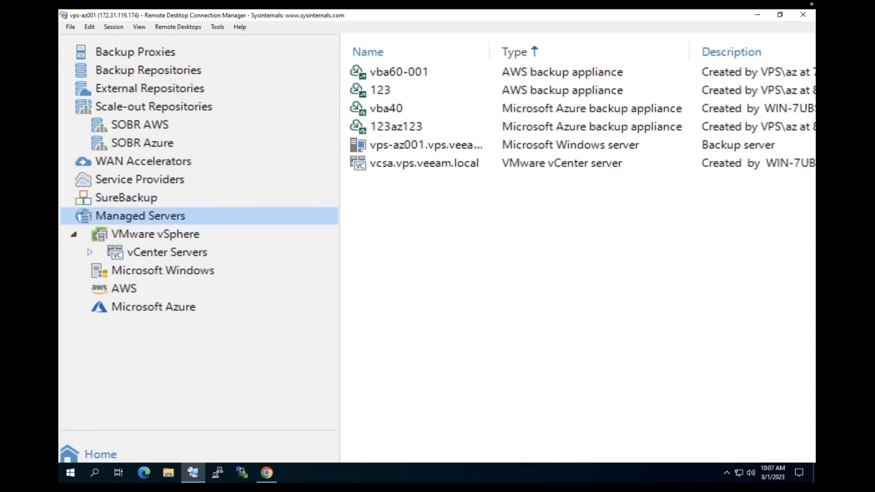
key("Escape")
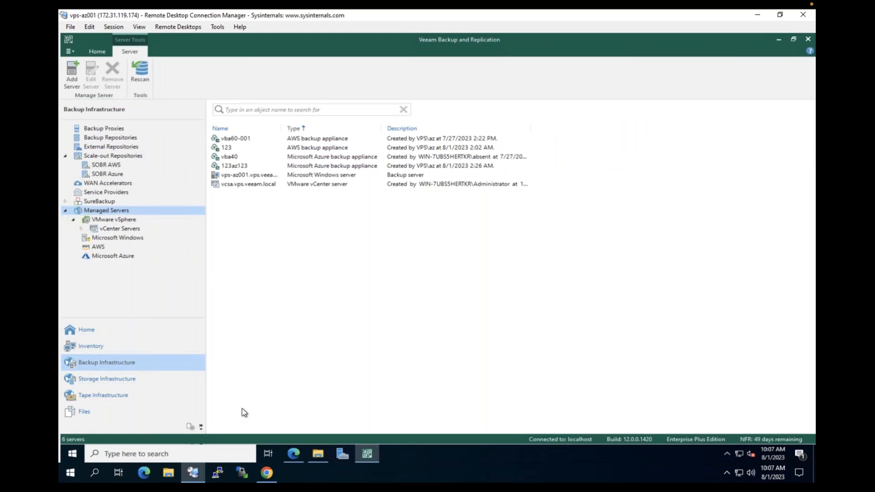
From the Azure Virtual machines tab in Chrome, search the portal for 'market'
left_click(266, 474)
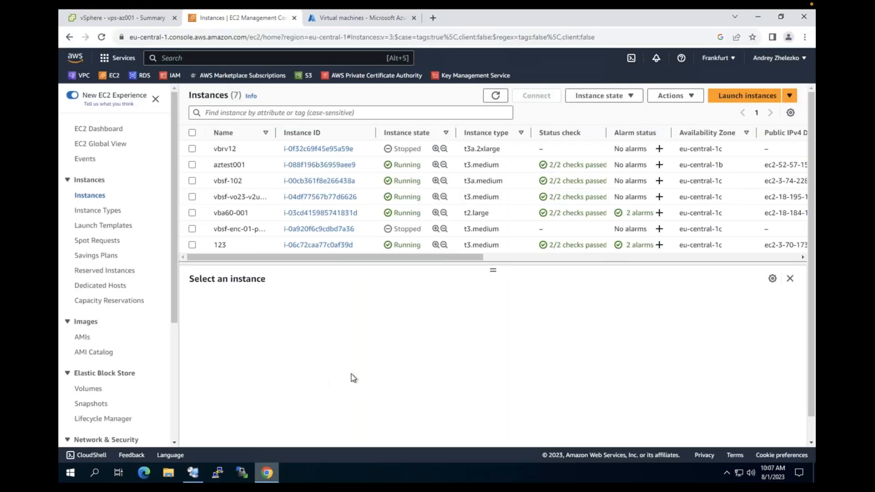
left_click(362, 17)
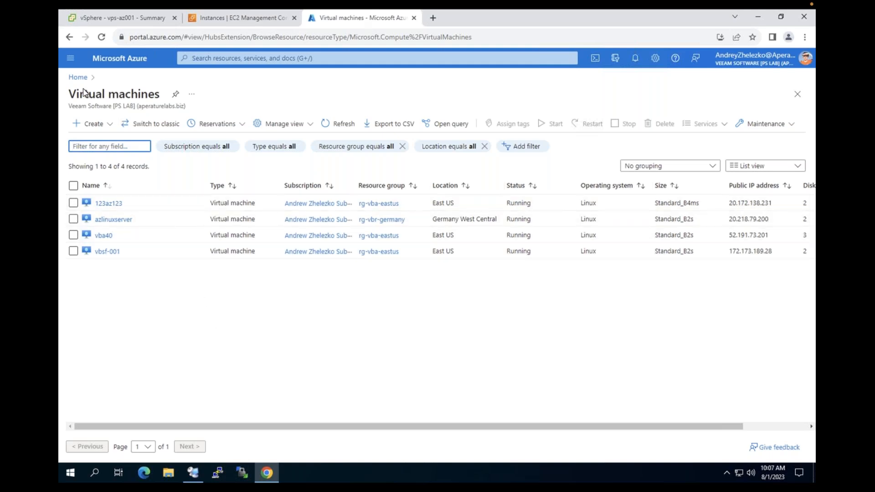
left_click(193, 58)
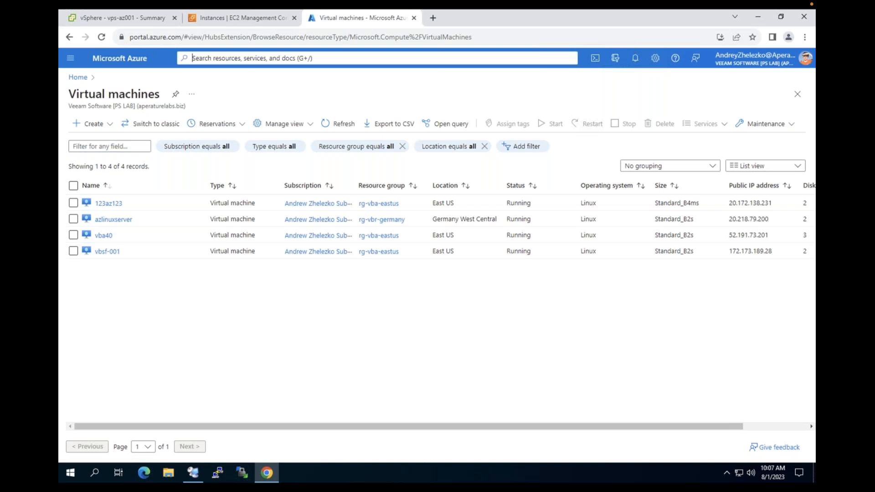
type("market")
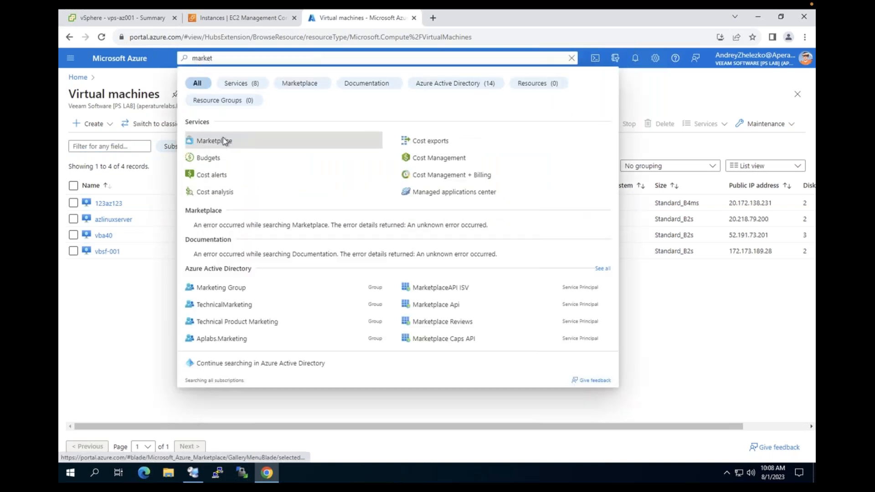
Open Marketplace, permanently dismiss the Private Offers notice, and search for 'veeam'
left_click(223, 138)
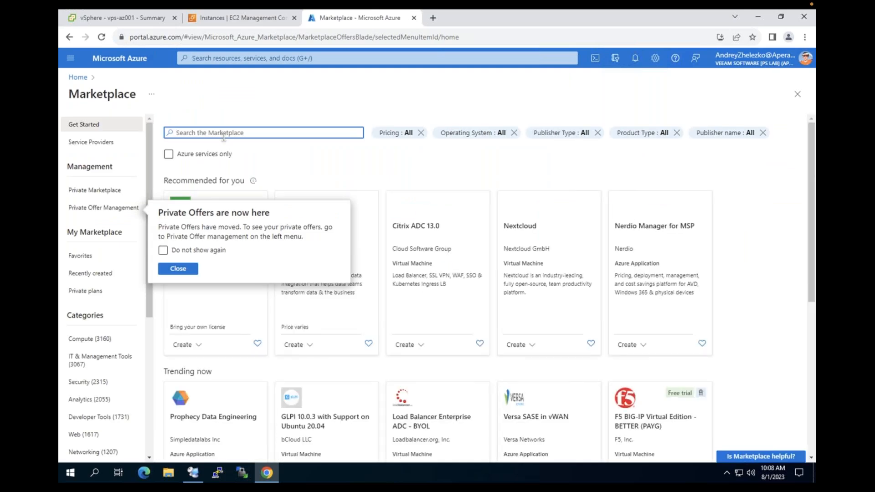
left_click(163, 250)
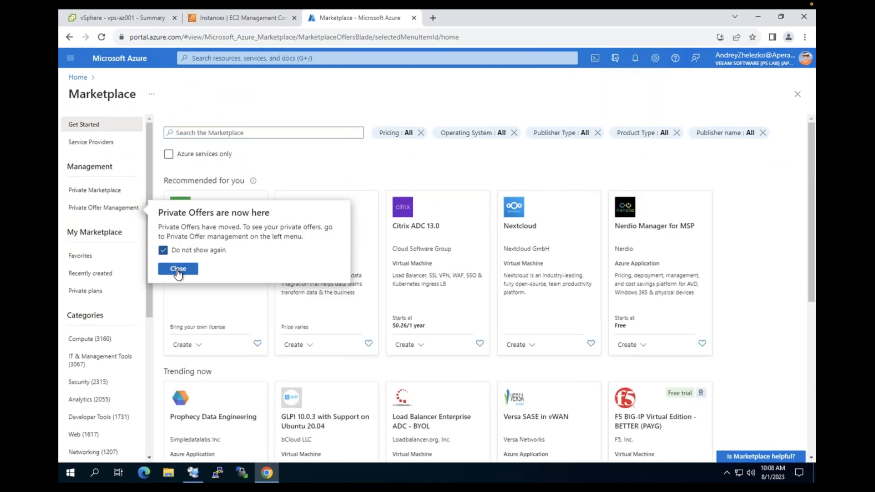
left_click(178, 272)
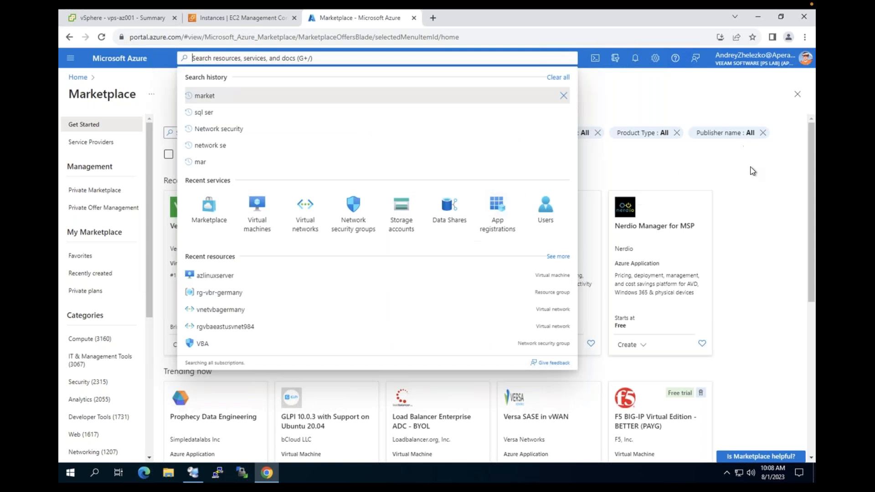
key("Escape")
left_click(237, 133)
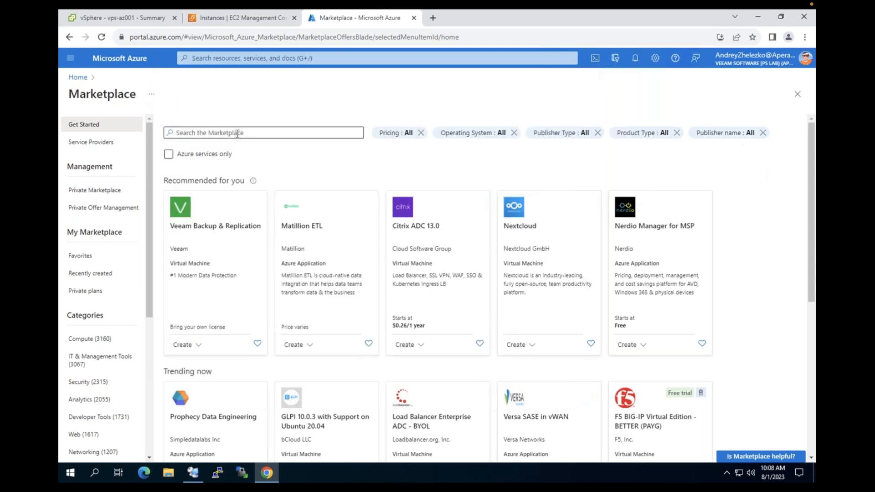
type("veem")
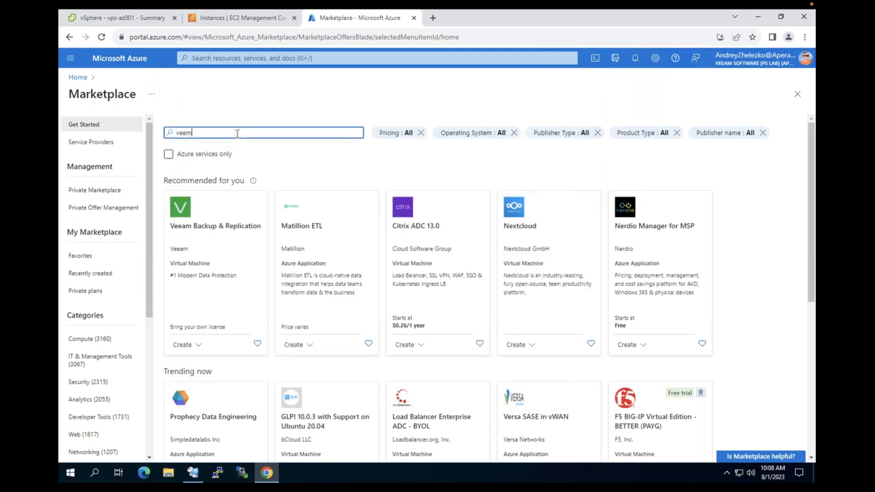
key("BackSpace")
type("am")
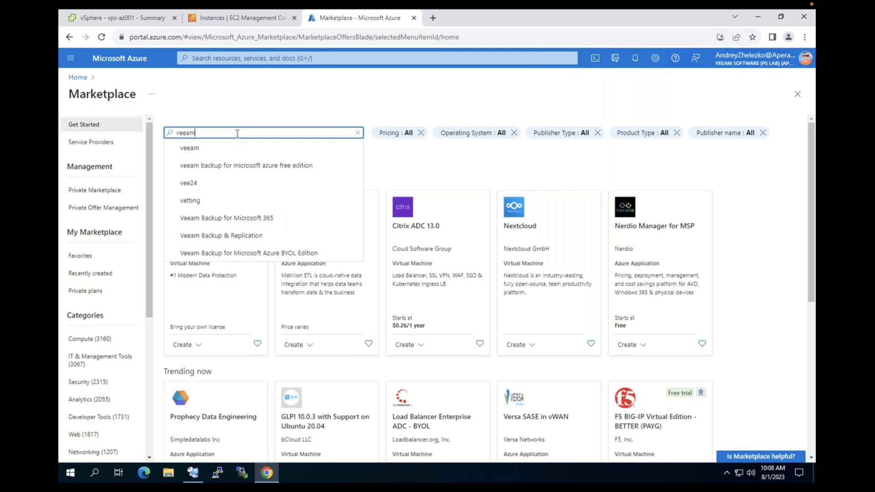
key("Return")
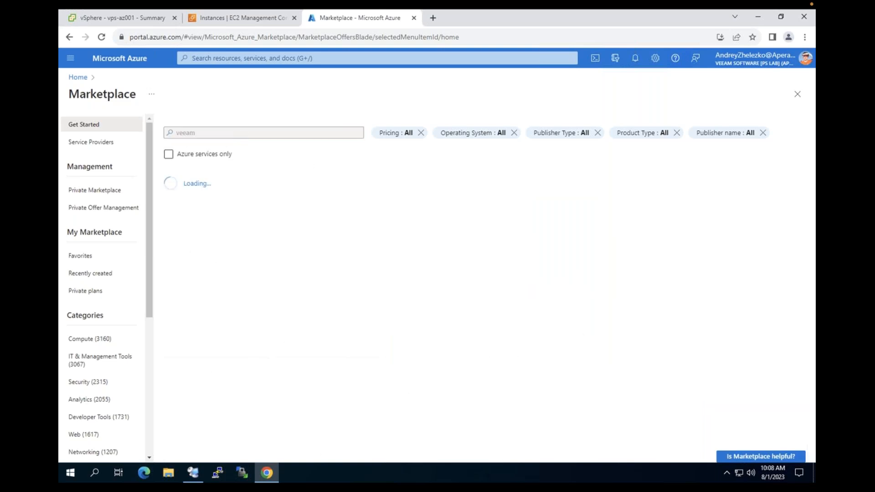
Start a new VM from the Veeam Backup for Microsoft Azure BYOL Edition v5a image
scroll(758, 316, "down", 1)
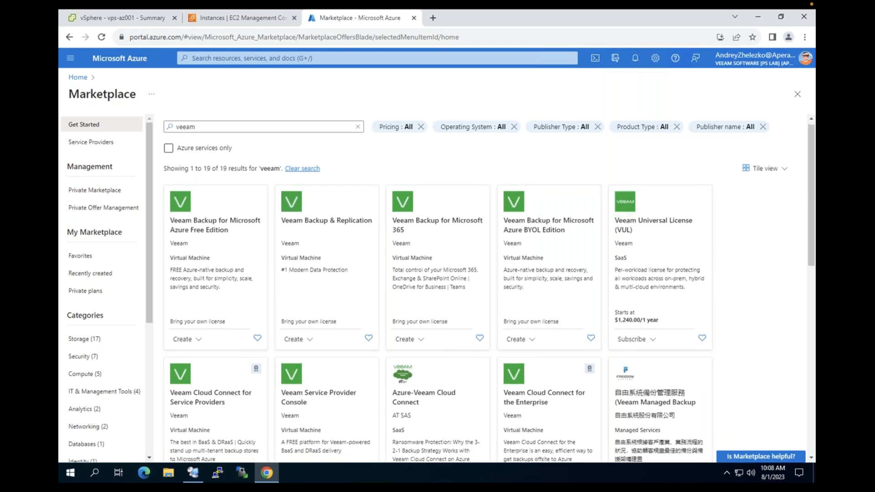
scroll(489, 291, "down", 1)
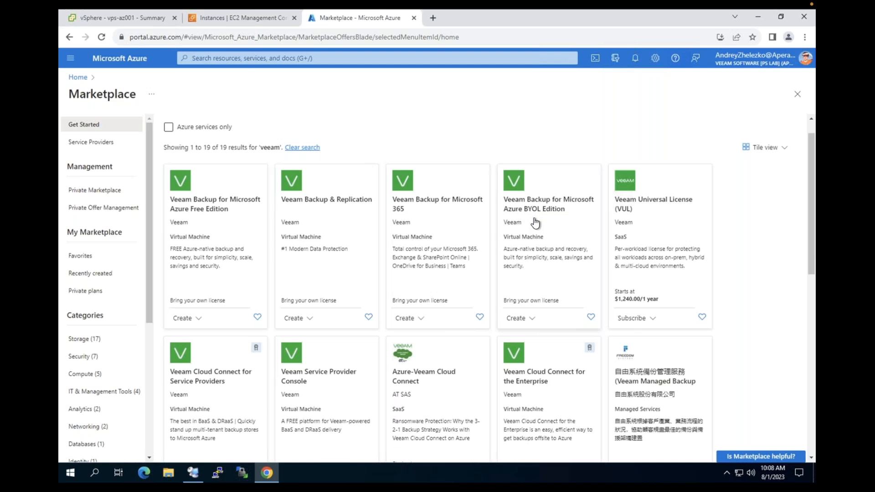
left_click(531, 321)
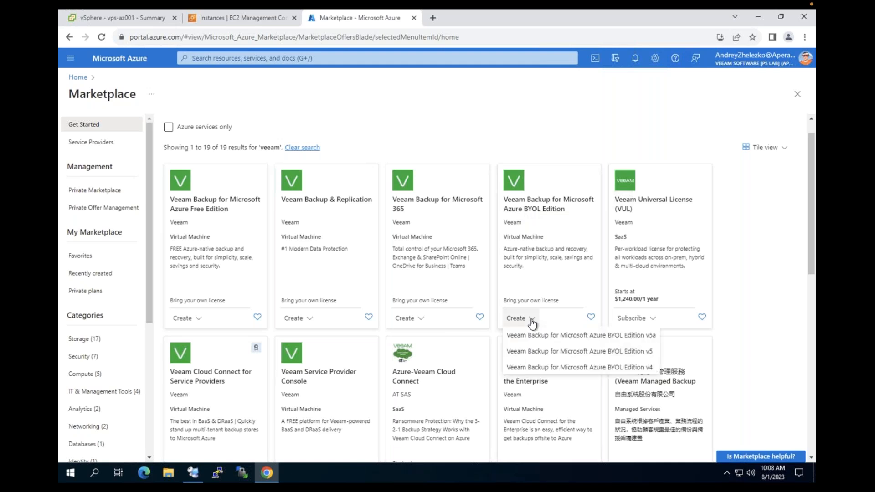
left_click(565, 337)
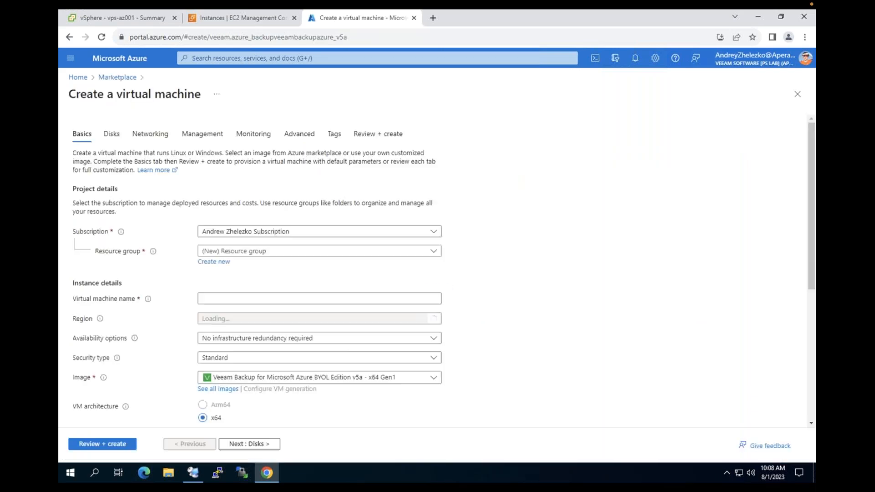
Place the new VM in resource group rg-vba-eastus
left_click(433, 251)
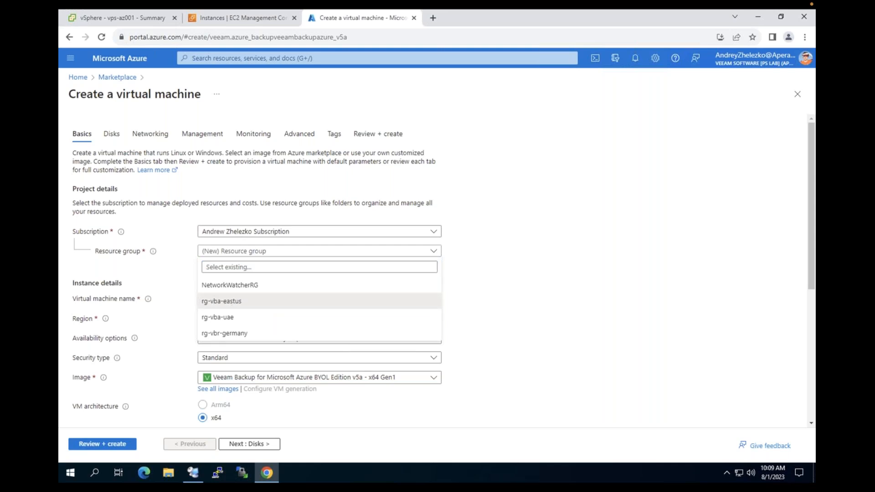
left_click(235, 301)
scroll(441, 314, "down", 1)
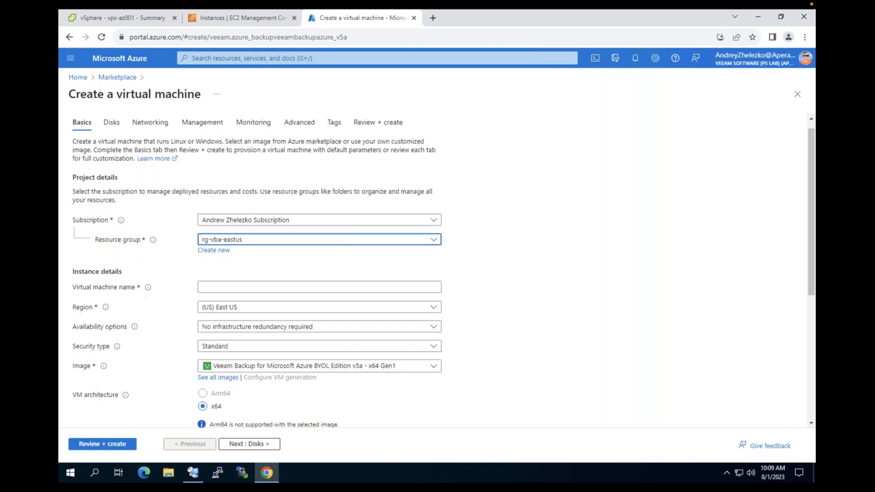
scroll(441, 314, "down", 1)
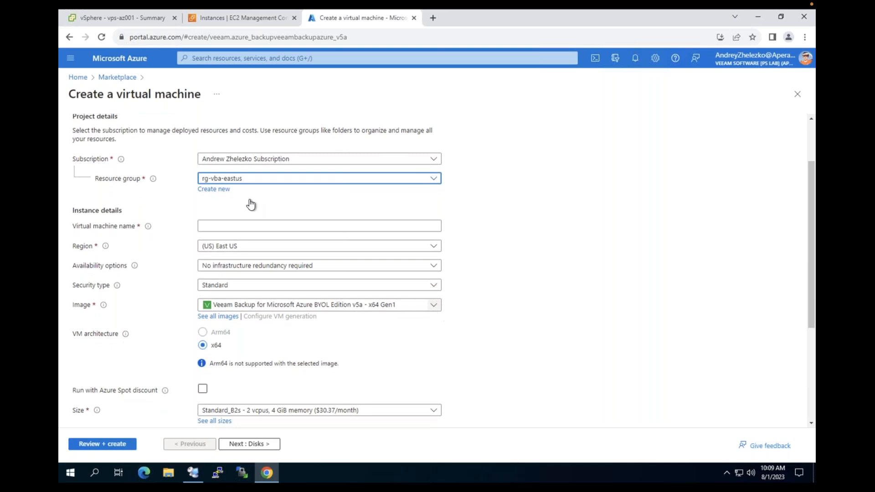
Name the virtual machine HCdemoAzure
left_click(223, 225)
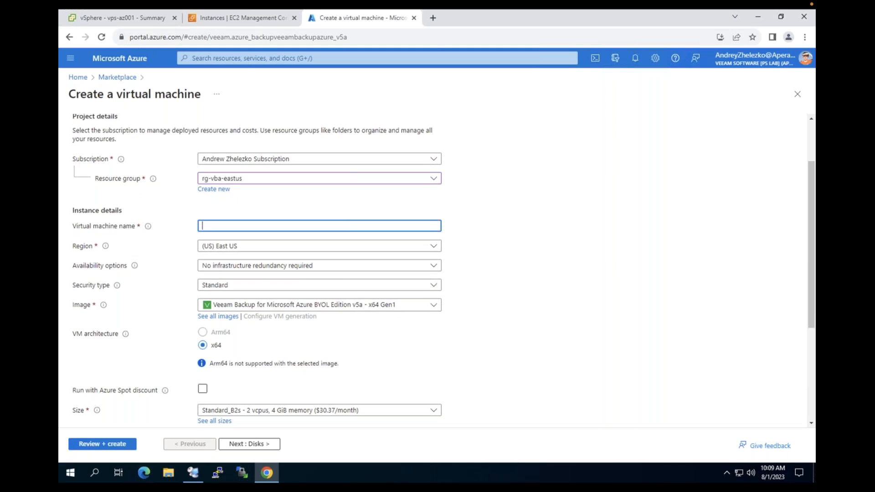
type("HCdemoAzure")
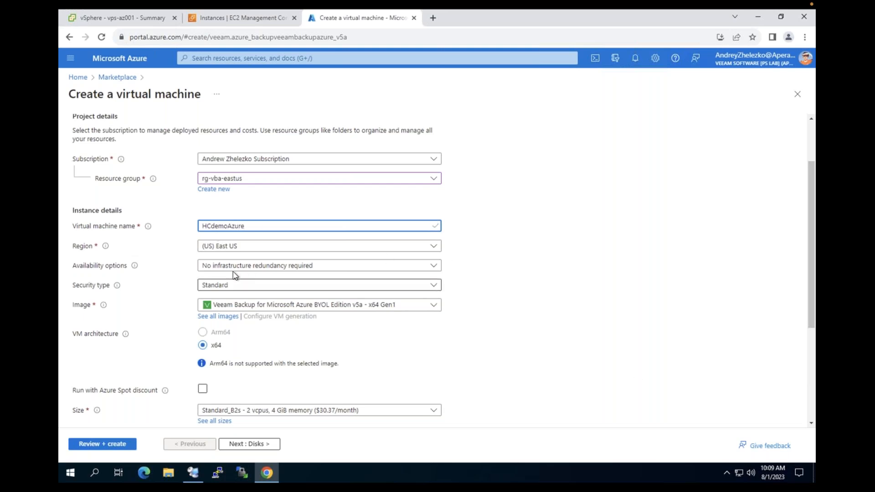
scroll(265, 292, "down", 1)
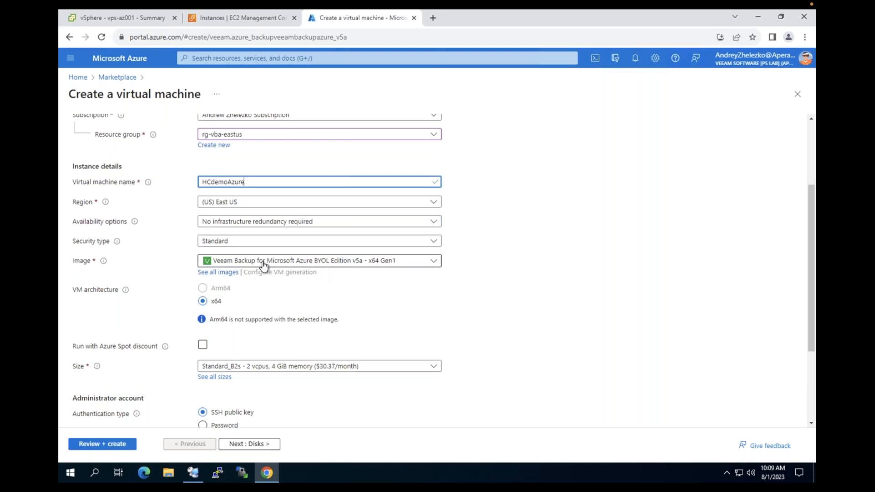
scroll(277, 315, "down", 1)
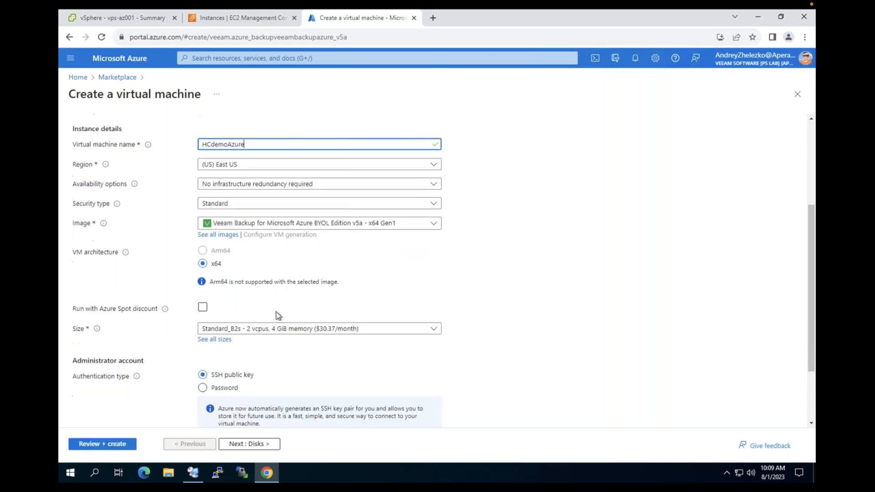
left_click(279, 328)
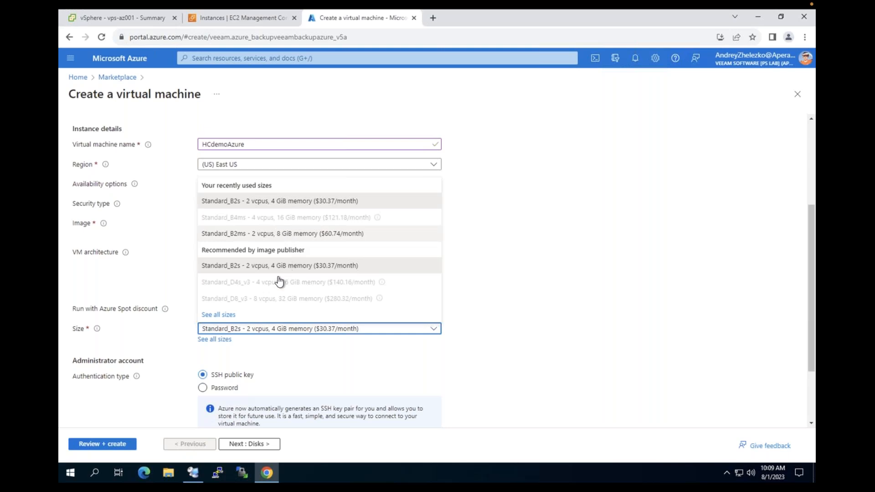
Pick Standard_B2s (2 vcpus, 4 GiB memory) from the full VM size list
left_click(219, 315)
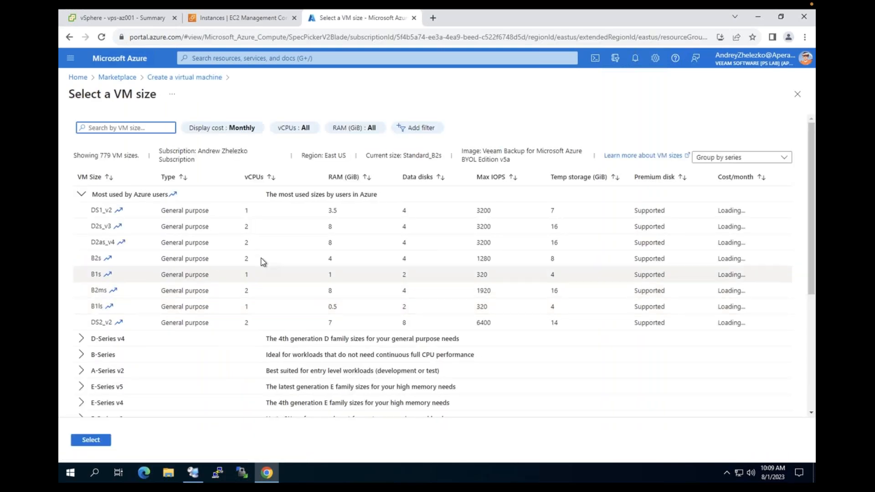
scroll(274, 288, "down", 1)
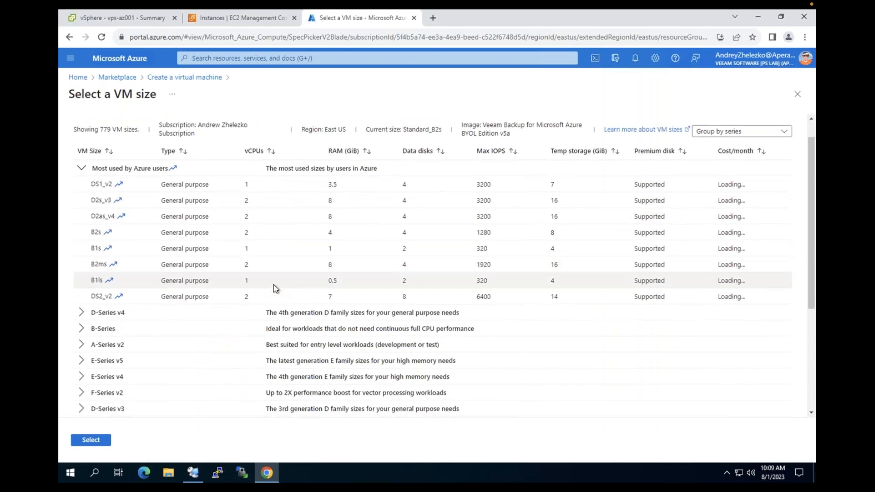
scroll(274, 284, "down", 1)
scroll(274, 288, "up", 1)
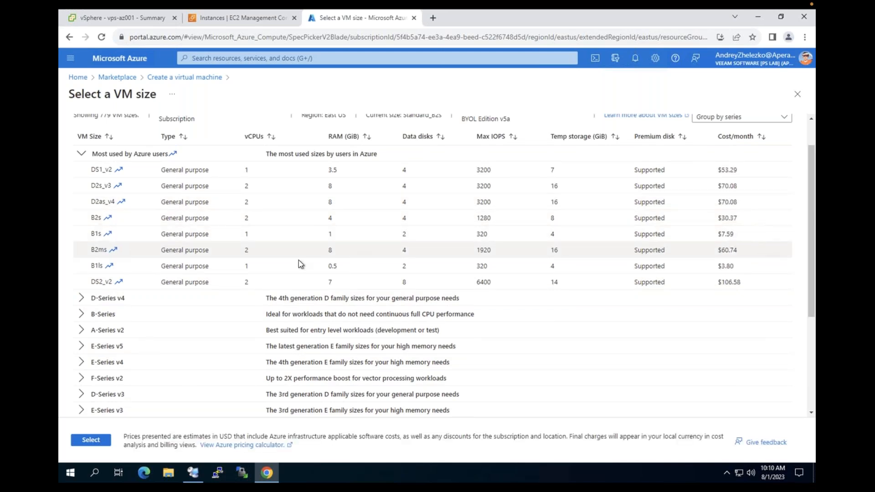
scroll(299, 262, "down", 1)
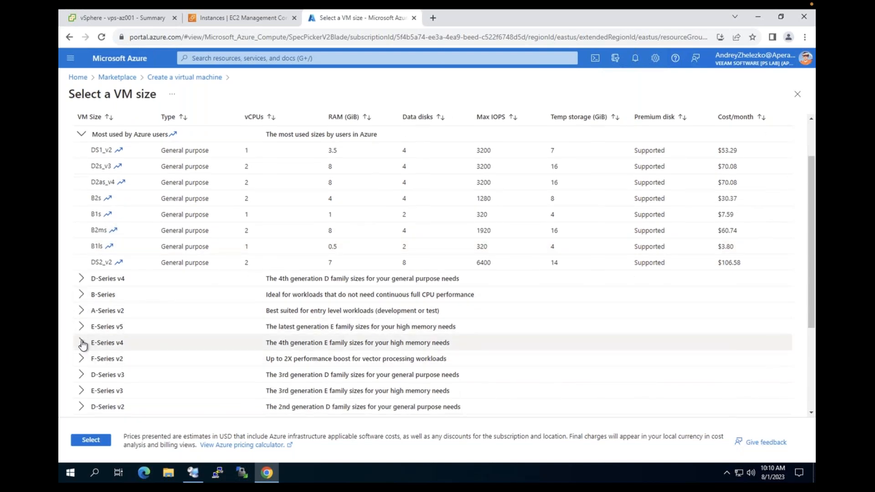
left_click(796, 94)
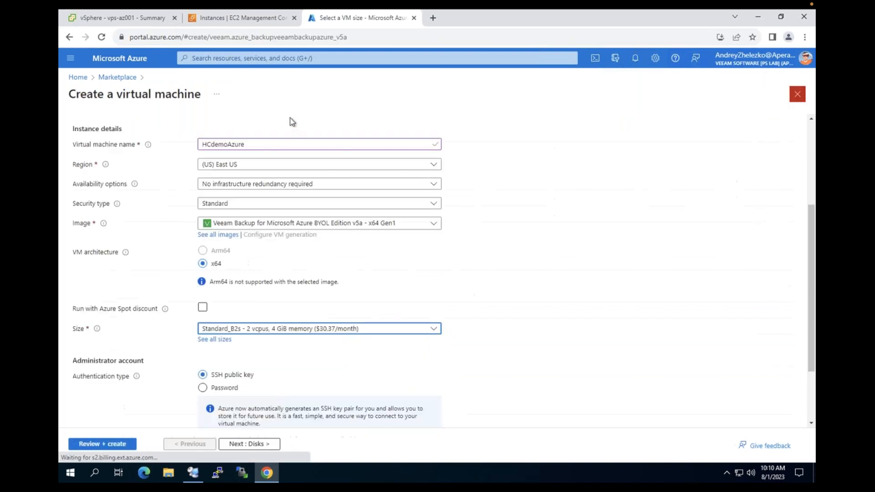
Change the VM size to Standard_B2ms
left_click(330, 328)
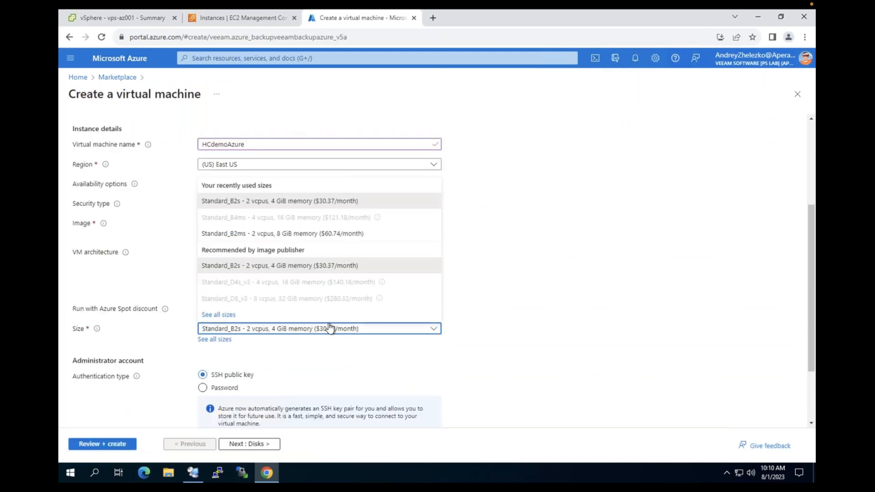
left_click(286, 234)
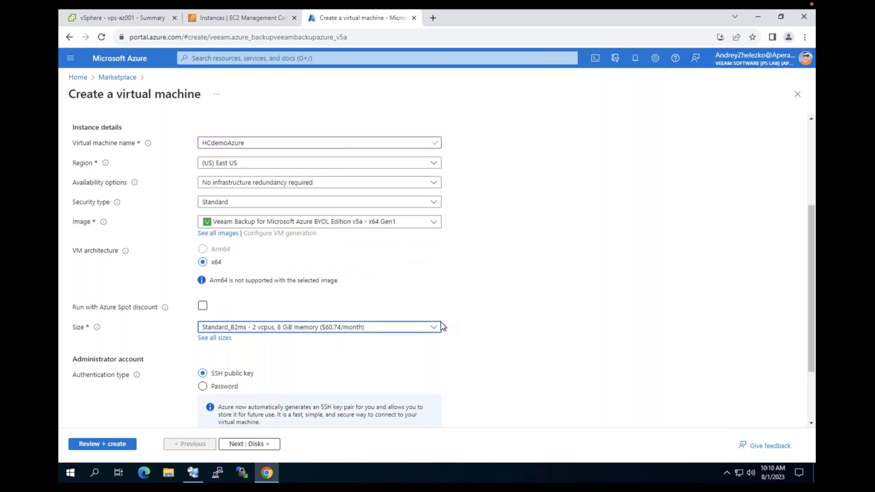
scroll(478, 283, "down", 2)
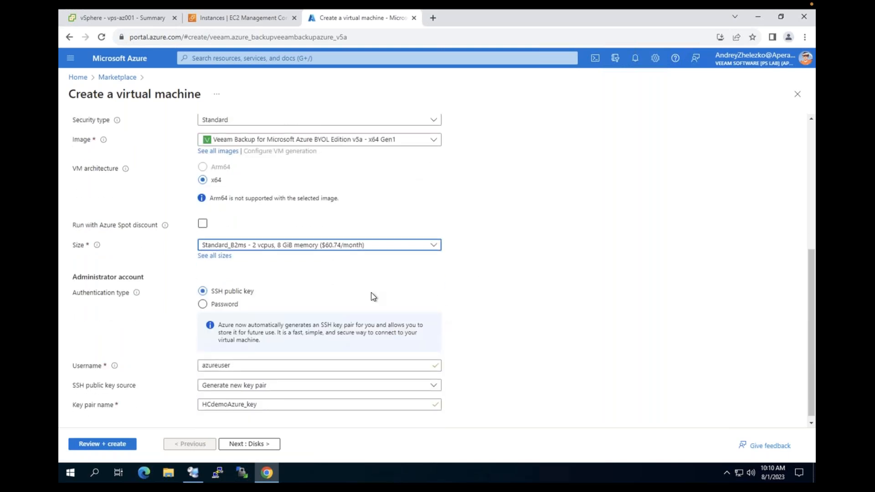
Use password authentication, enter an administrator username and password, and continue to Disks
left_click(202, 304)
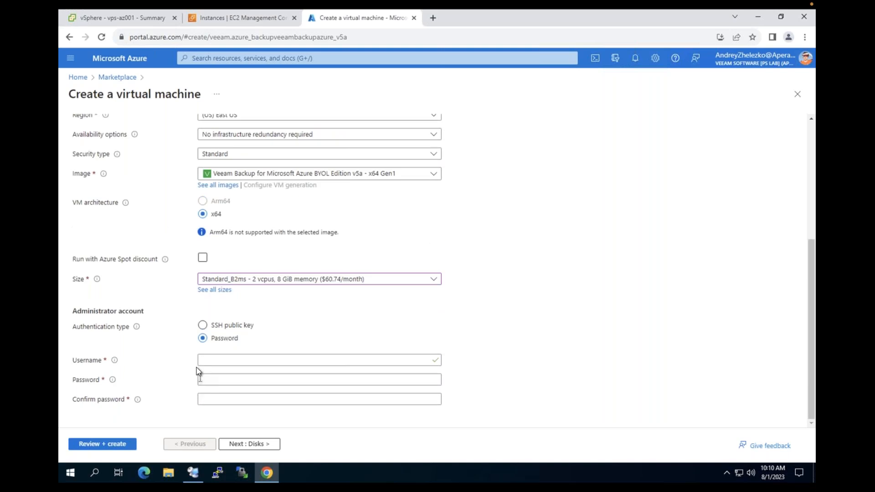
left_click(219, 327)
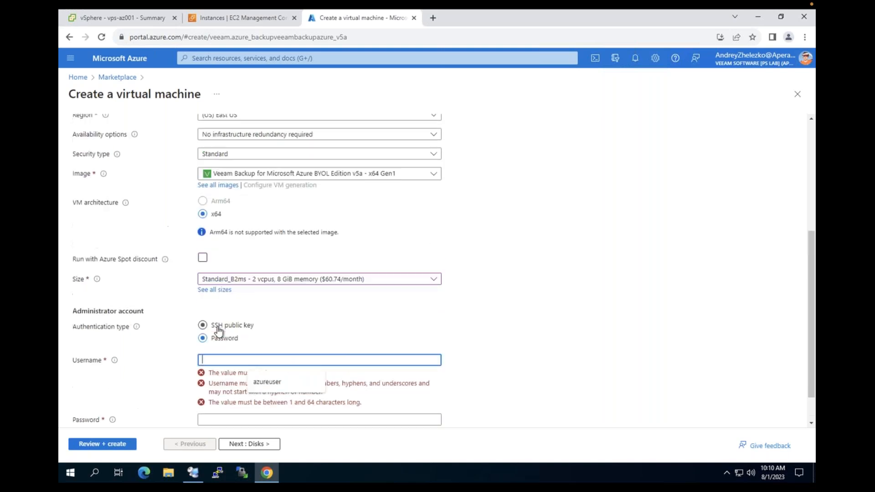
type("absent")
key("Tab")
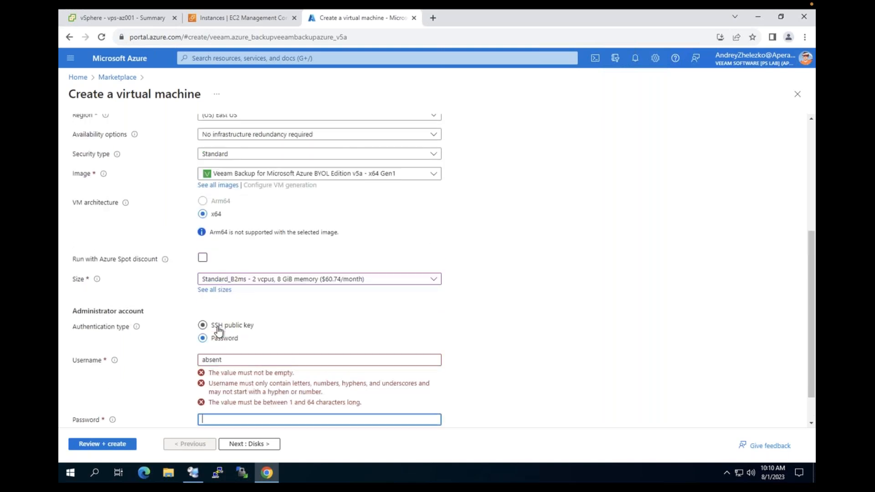
type("•••••••••••••••")
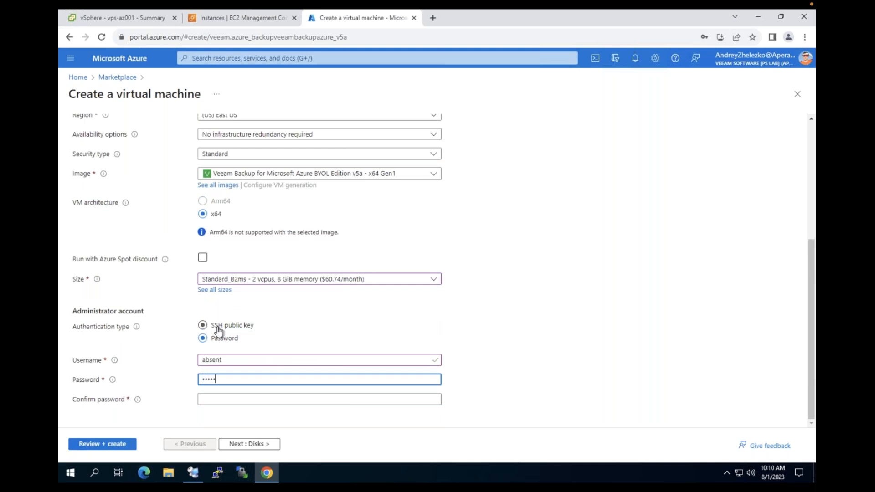
type("••")
key("Tab")
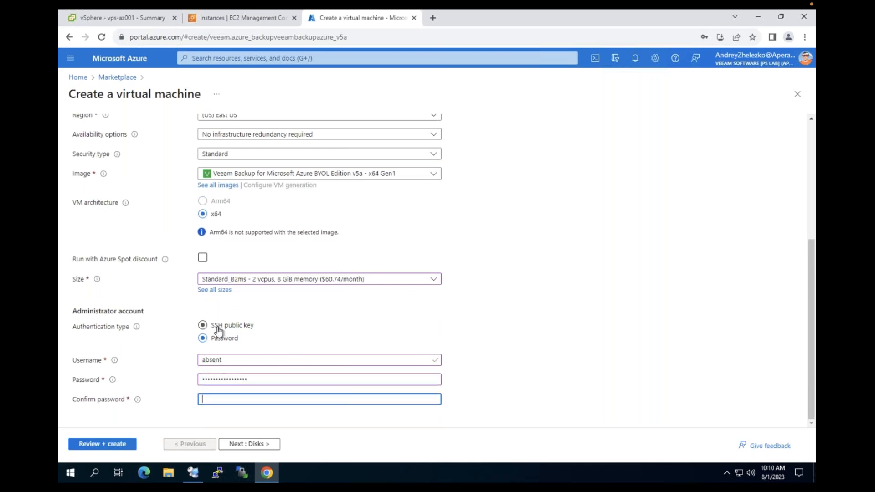
type("•••••••••••••••••")
left_click(249, 444)
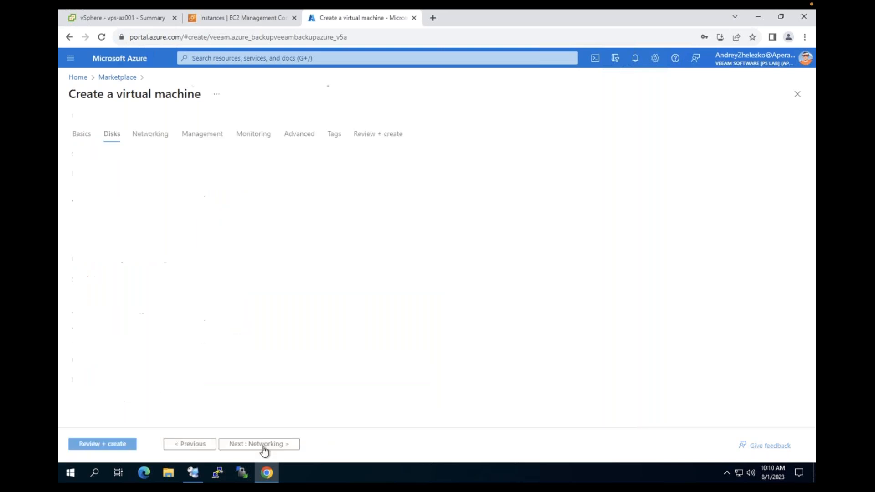
scroll(437, 273, "down", 1)
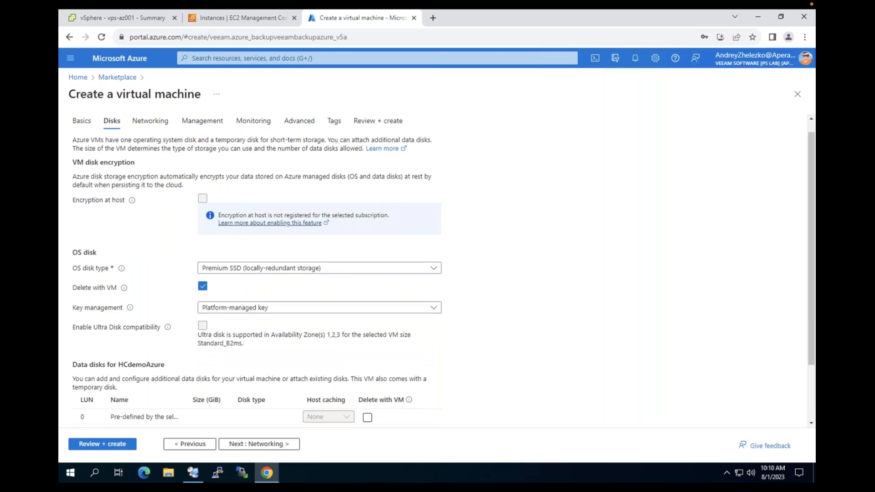
Delete the LUN 0 data disk with the VM, keeping Premium SSD as OS disk type
scroll(283, 242, "down", 1)
scroll(335, 319, "down", 2)
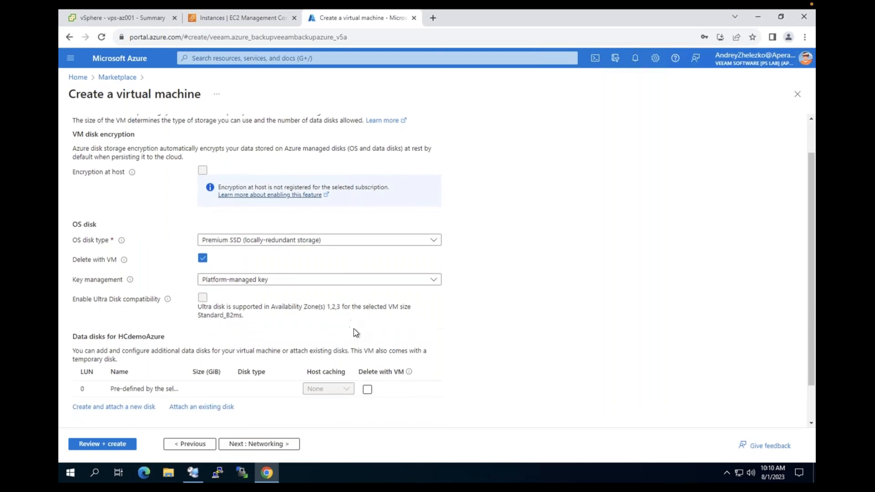
left_click(367, 389)
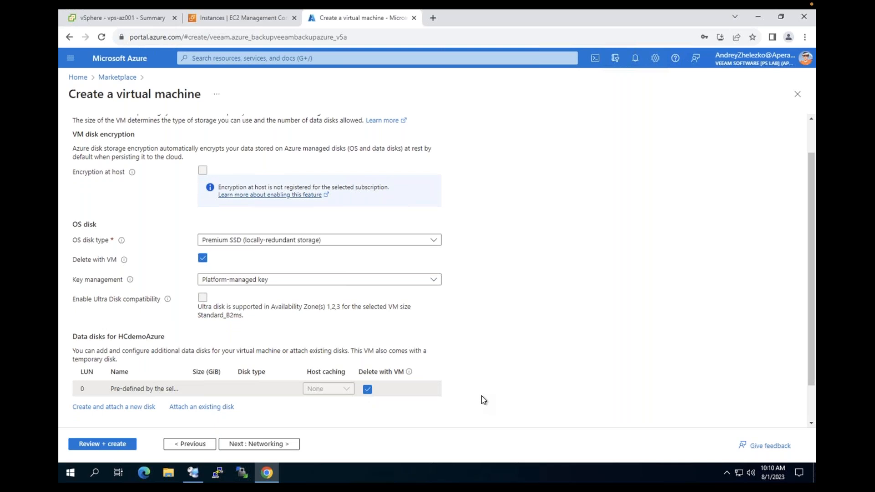
left_click(236, 241)
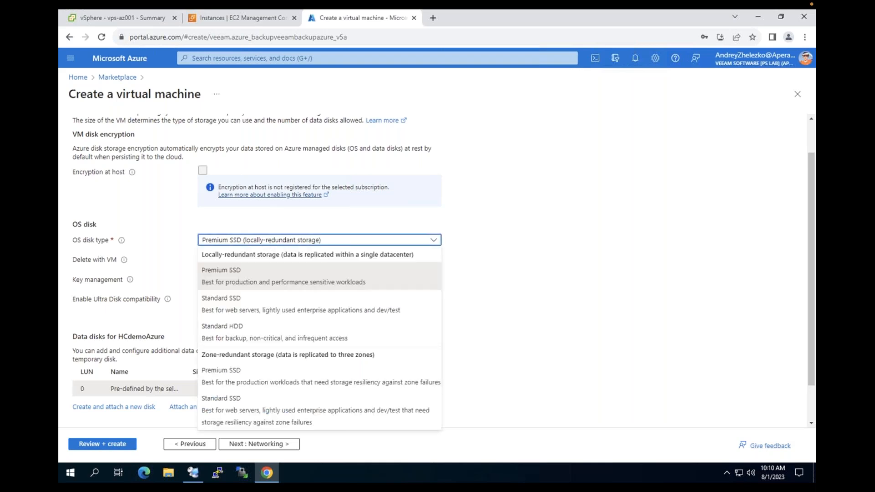
left_click(515, 292)
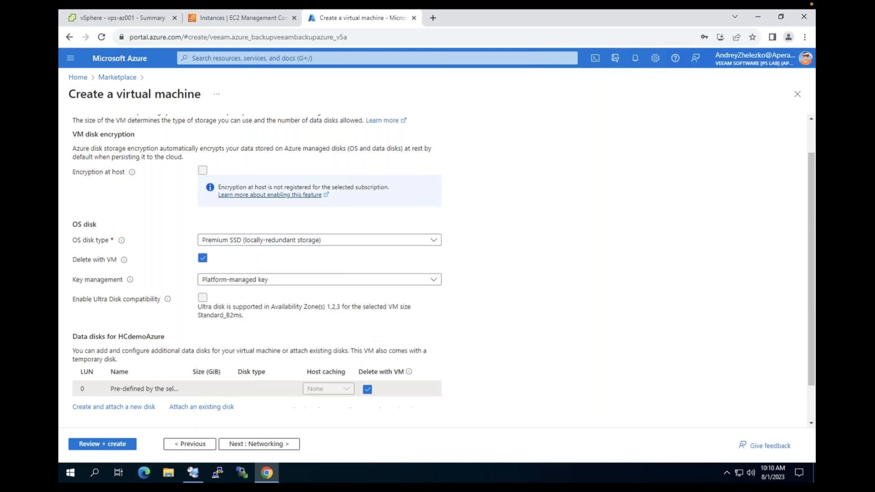
left_click(274, 450)
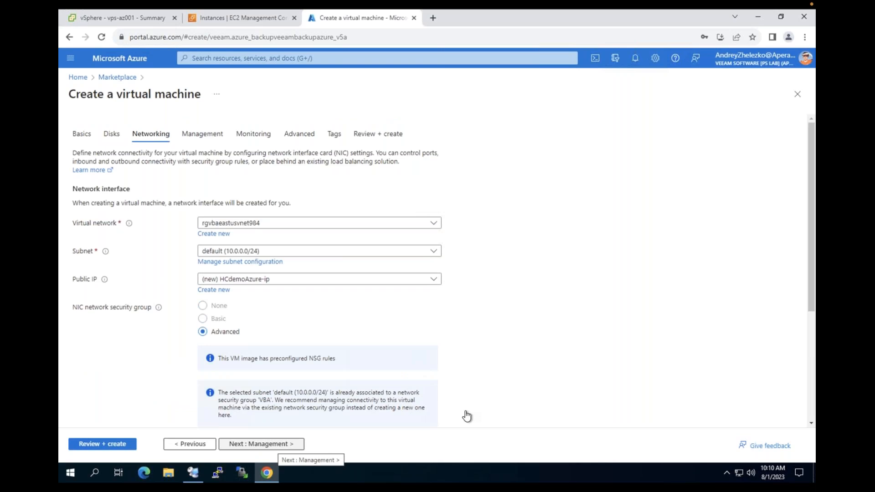
Keep the existing virtual network and the default subnet
scroll(461, 324, "down", 2)
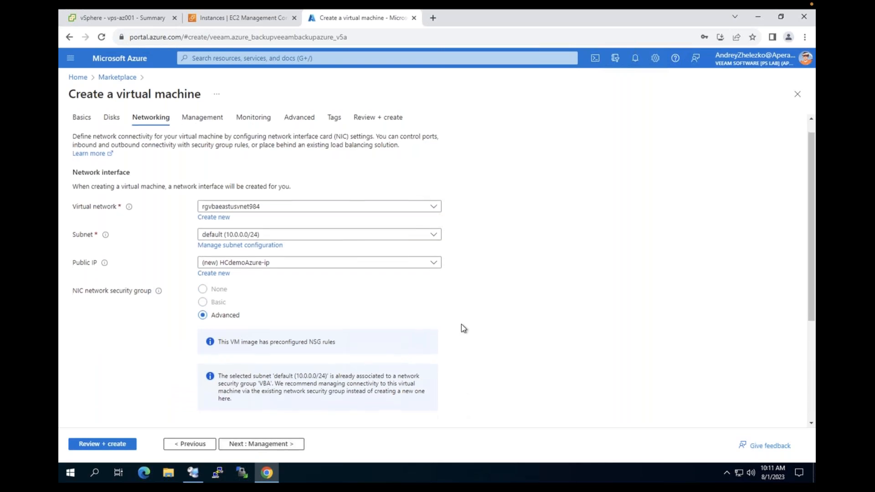
scroll(461, 323, "up", 1)
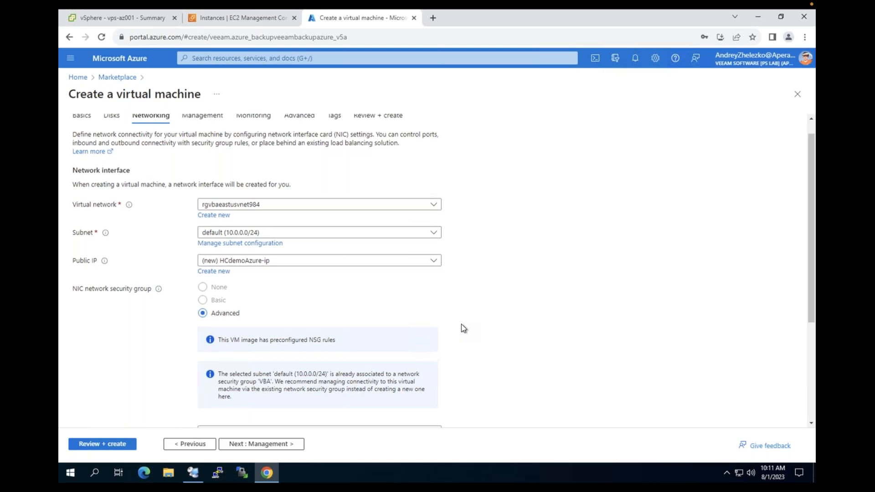
left_click(407, 209)
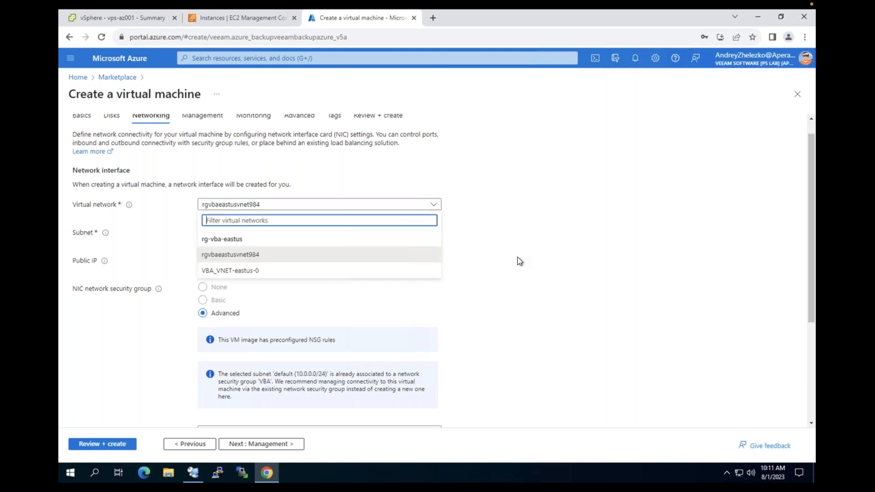
left_click(511, 265)
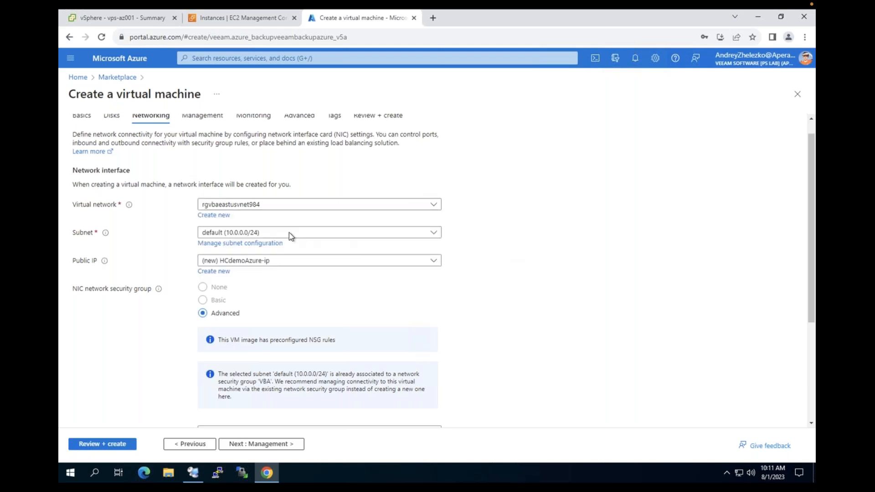
left_click(285, 234)
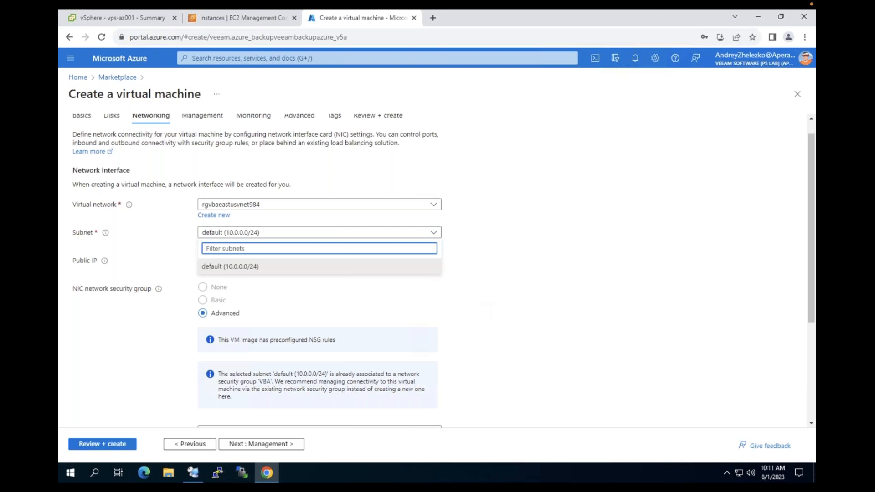
left_click(218, 233)
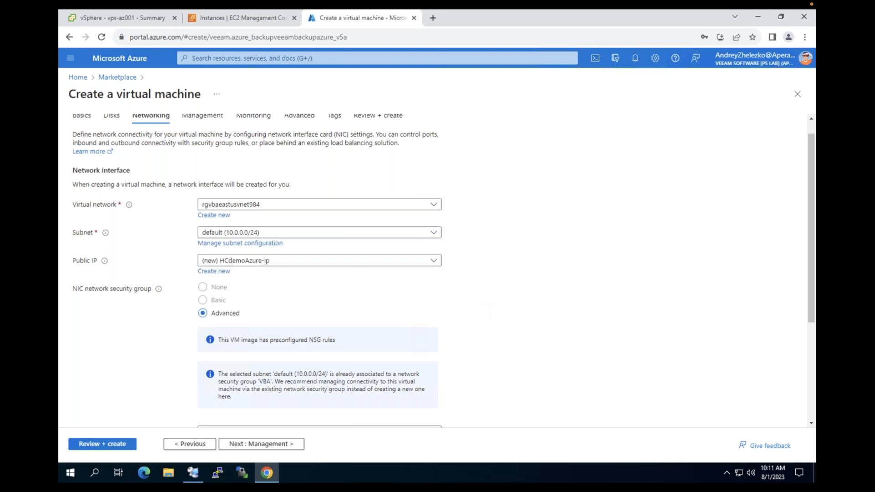
Use the existing VBA security group and delete the public IP and NIC with the VM
scroll(437, 271, "down", 1)
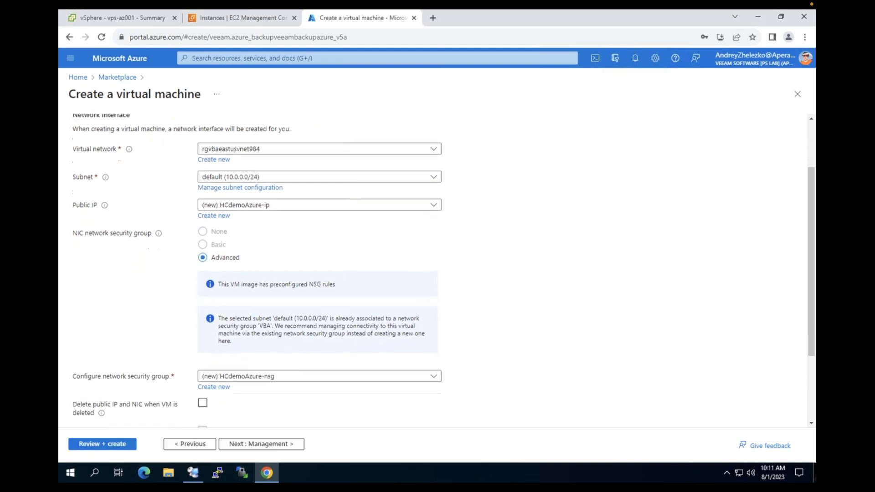
scroll(275, 227, "down", 1)
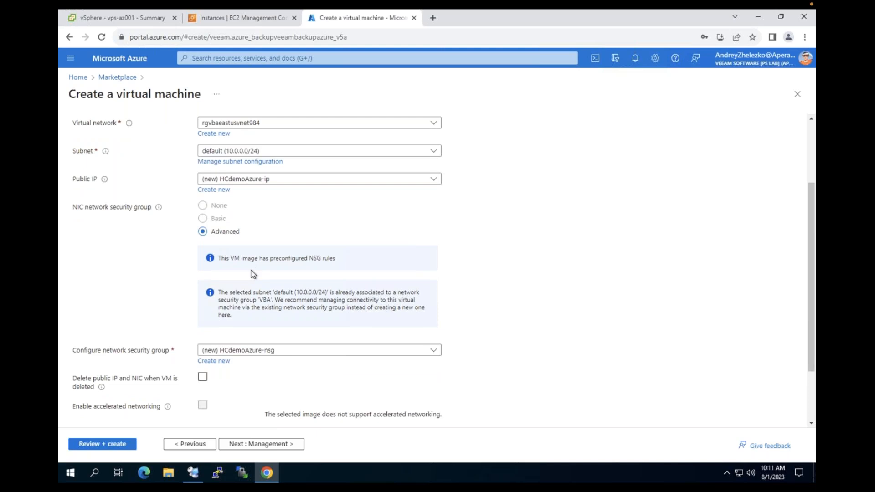
scroll(252, 273, "down", 1)
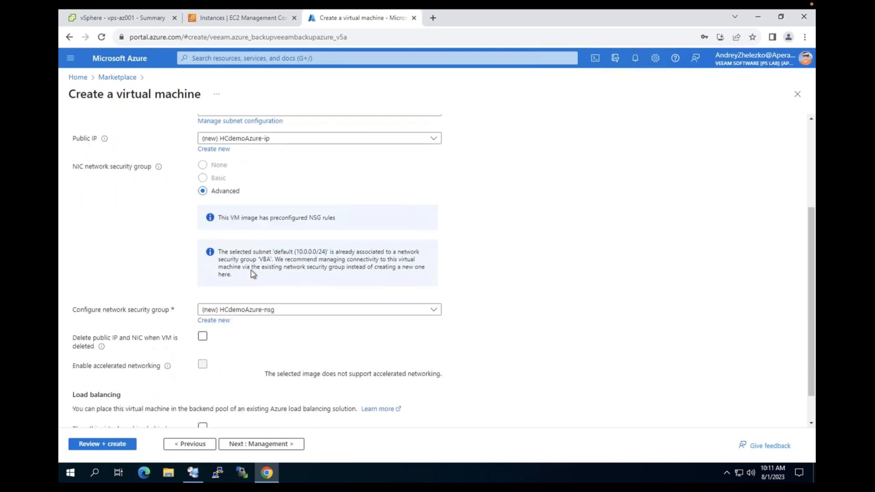
left_click(249, 310)
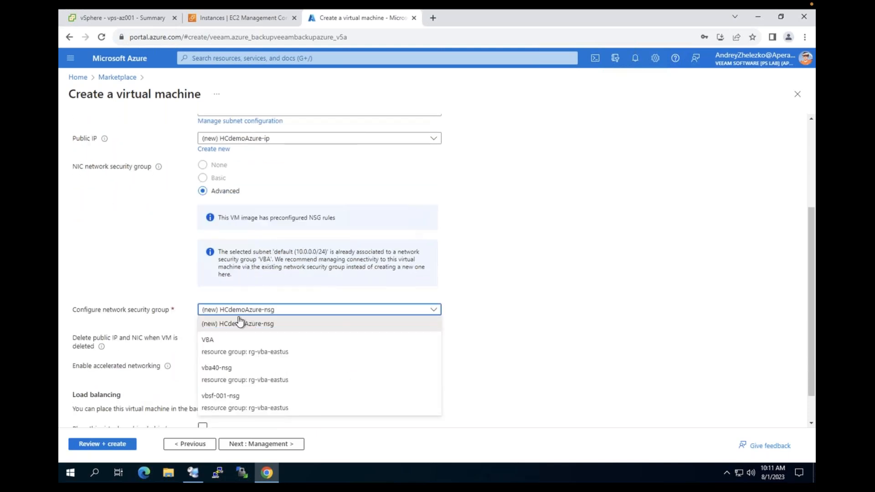
left_click(237, 345)
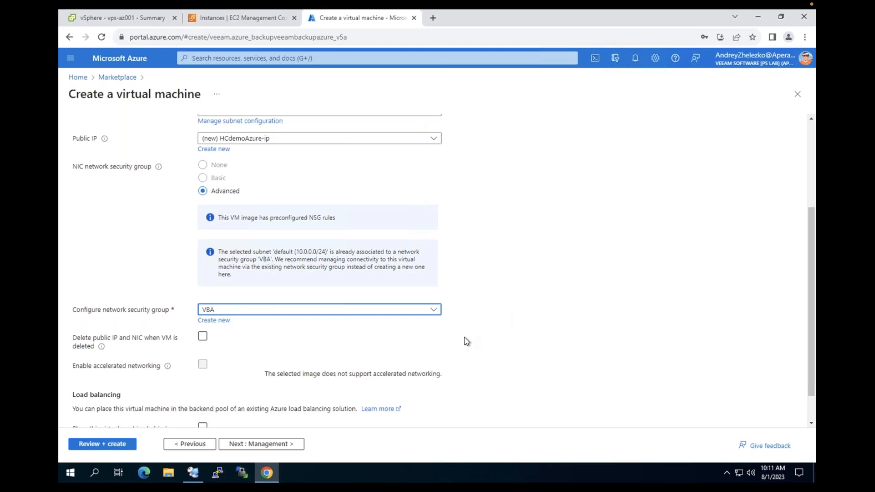
scroll(464, 338, "down", 1)
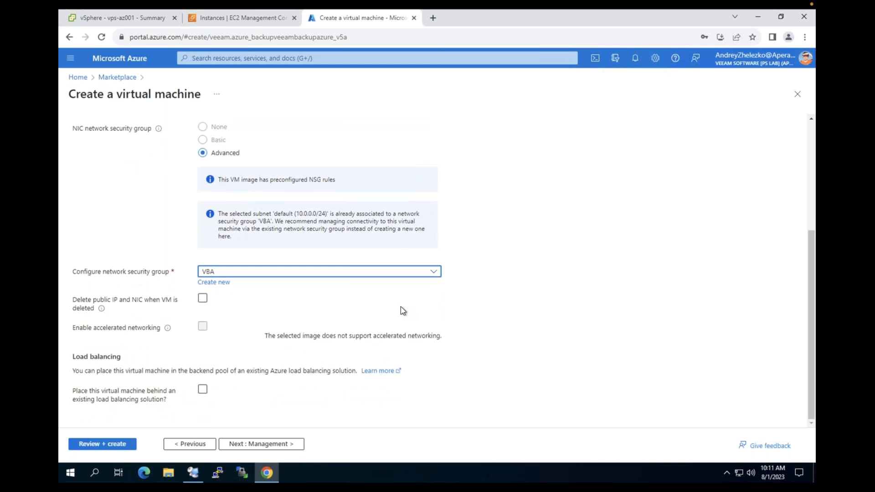
left_click(203, 299)
left_click(203, 300)
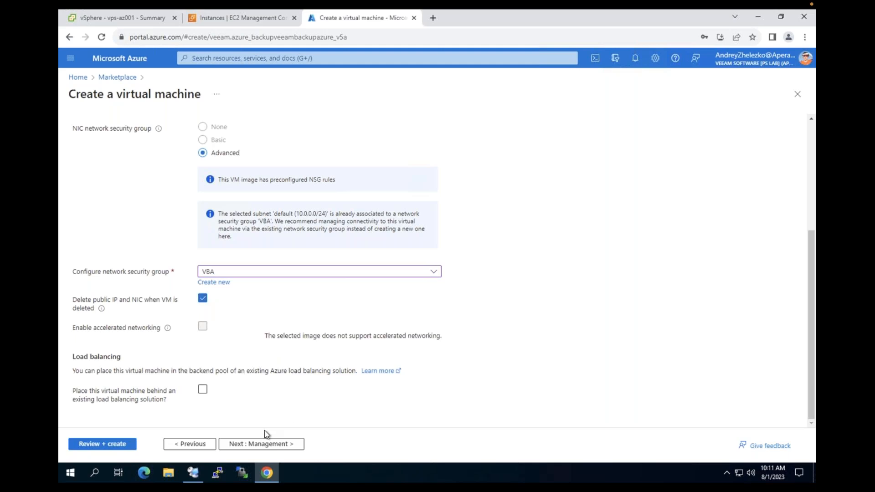
Disable boot diagnostics, enable OS guest diagnostics, and advance past Advanced and Tags to Review + create
left_click(277, 444)
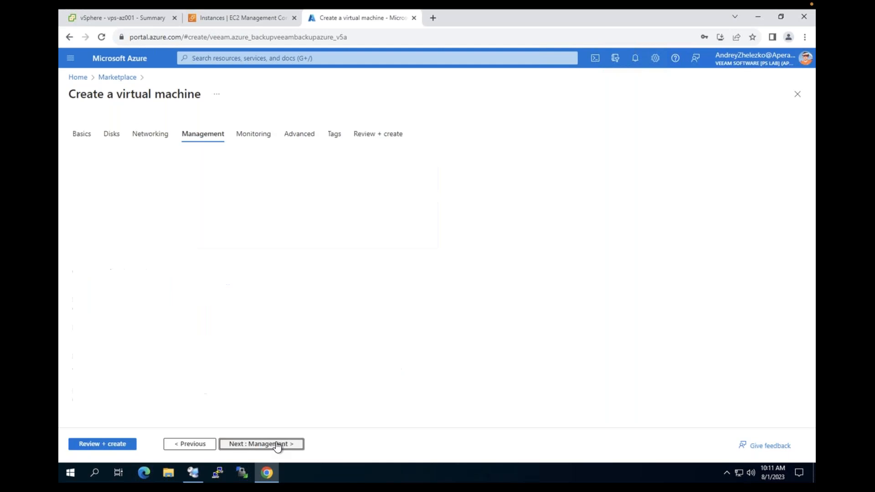
scroll(300, 301, "down", 1)
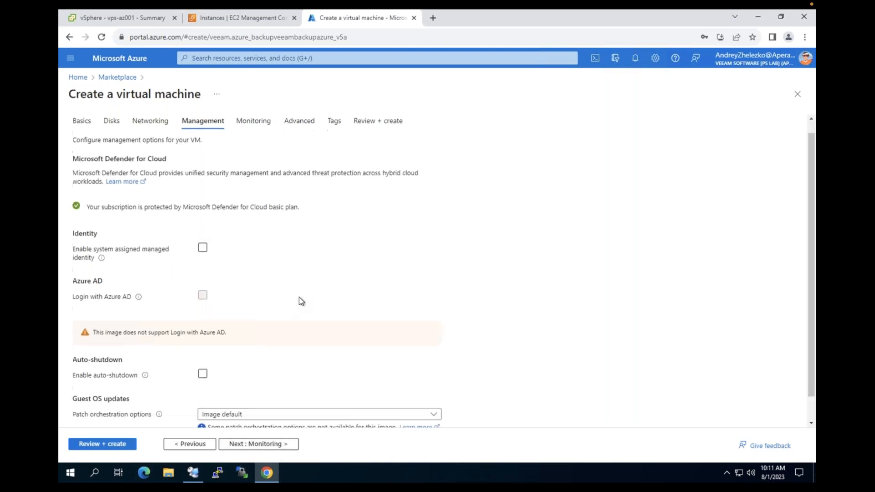
left_click(268, 444)
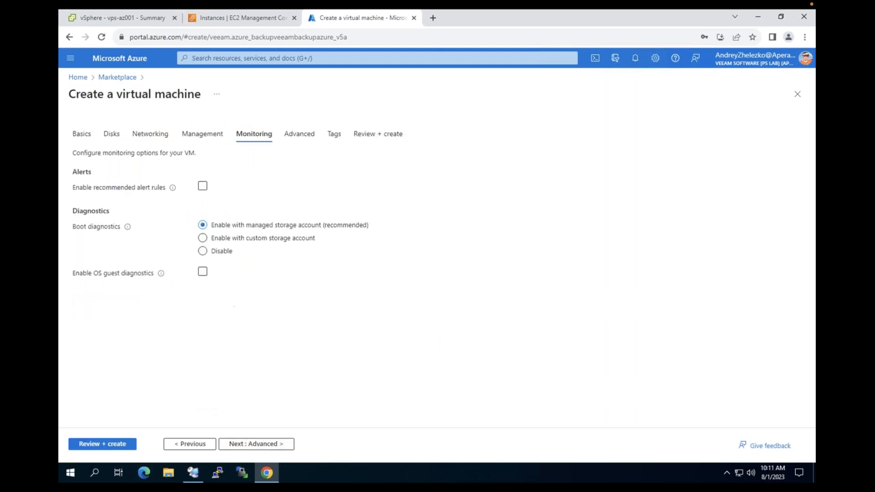
left_click(201, 253)
left_click(204, 273)
left_click(274, 448)
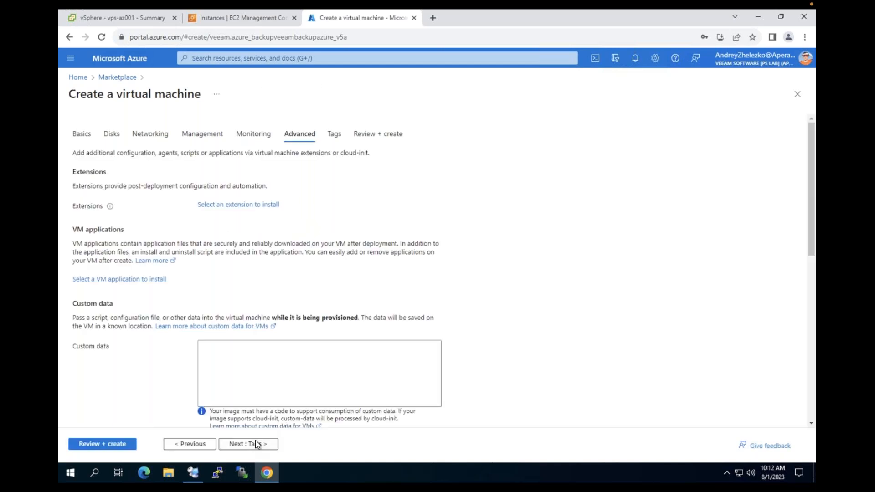
left_click(272, 444)
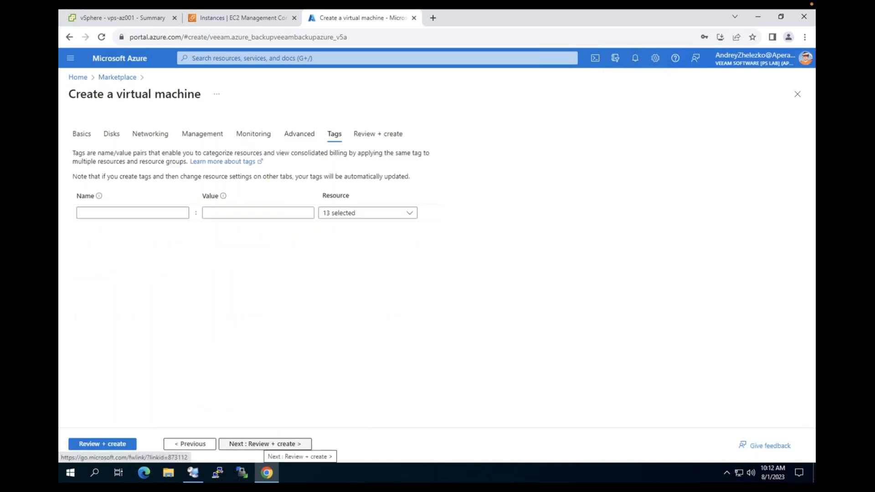
left_click(266, 444)
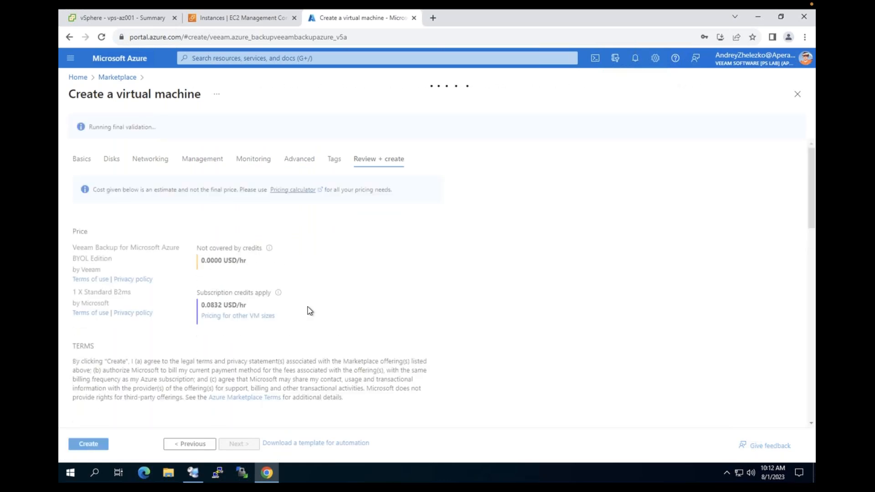
Review the validated HCdemoAzure VM summary and submit the VM for creation
scroll(306, 309, "down", 1)
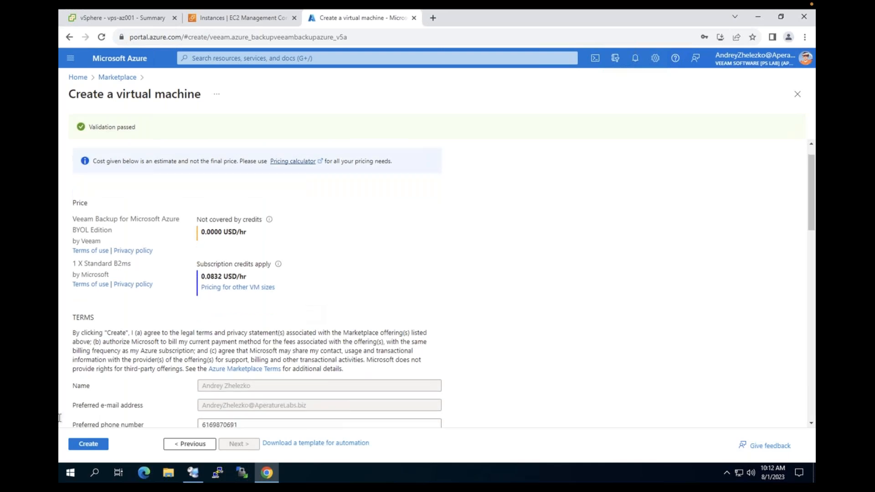
scroll(90, 394, "down", 5)
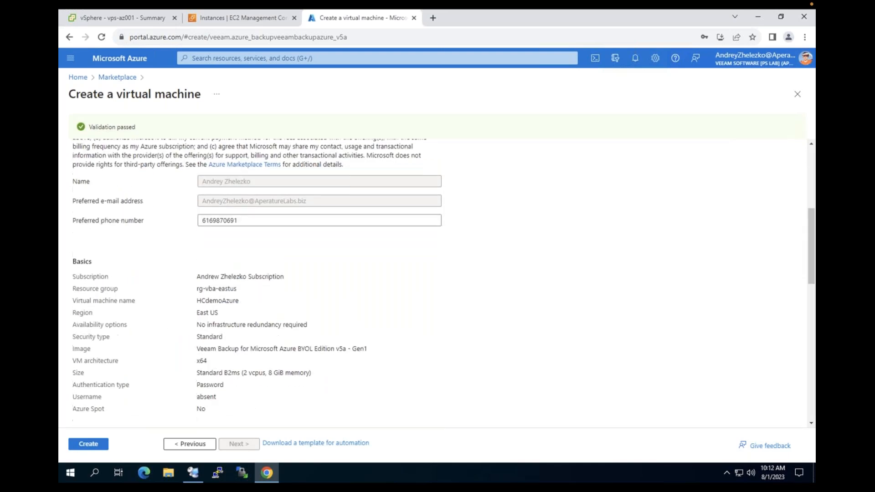
left_click(88, 444)
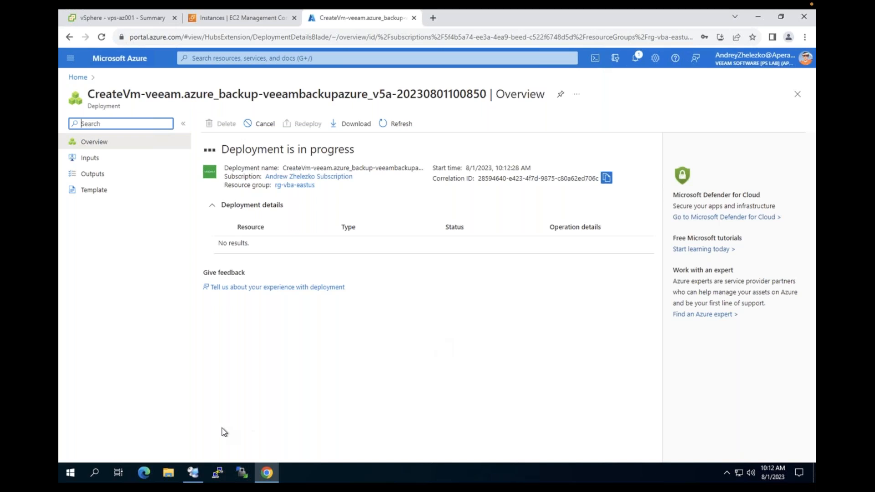
In the remote Veeam server session, start adding a server from the Managed Servers list
left_click(188, 471)
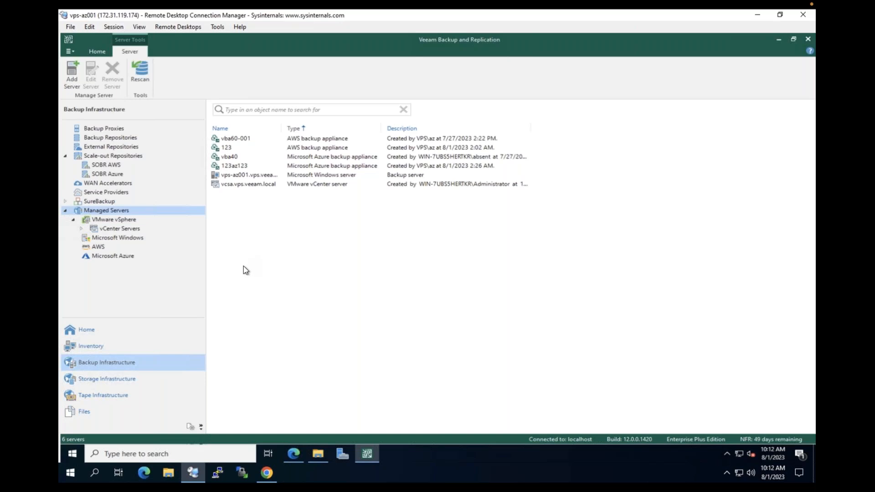
right_click(243, 267)
left_click(266, 272)
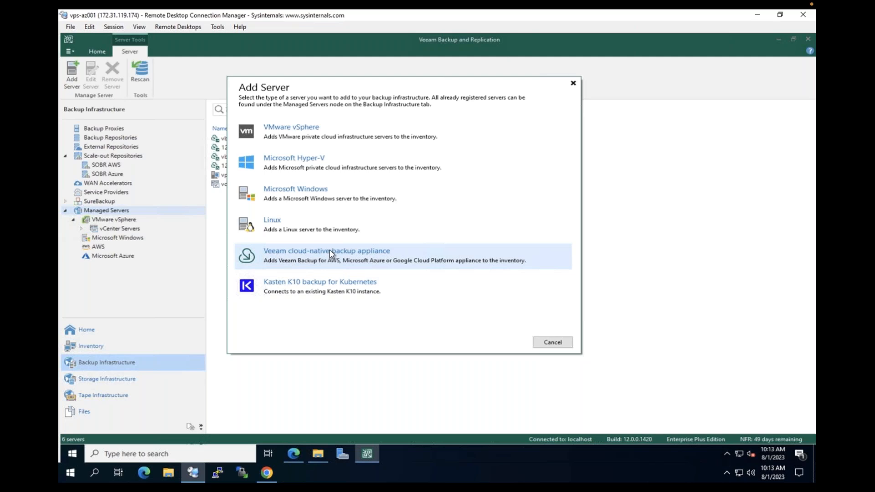
Choose to deploy a new Veeam Backup for AWS cloud-native backup appliance
left_click(366, 257)
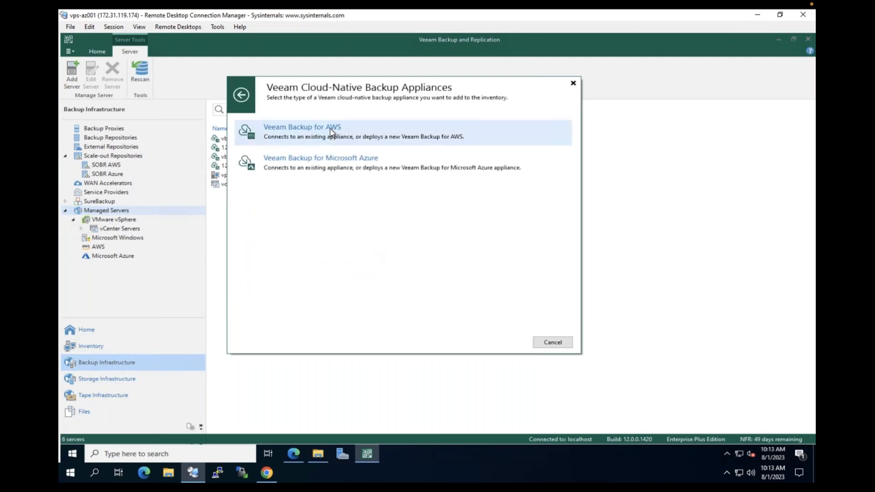
left_click(330, 133)
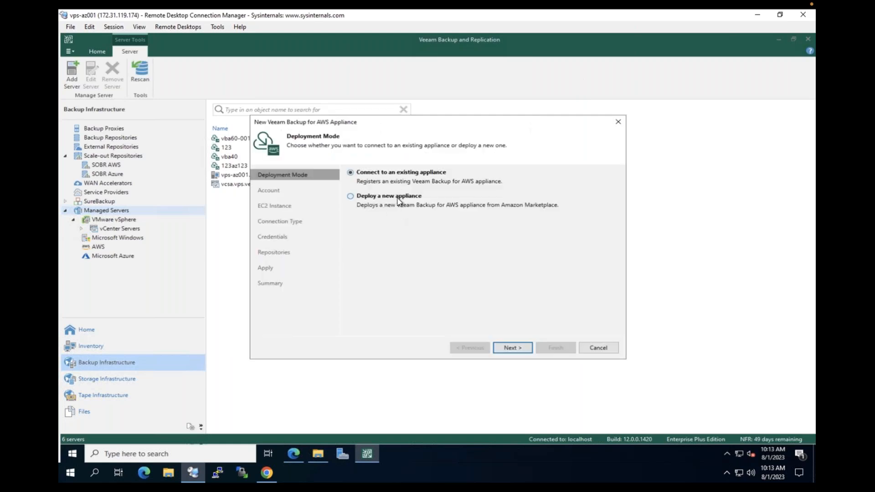
left_click(398, 199)
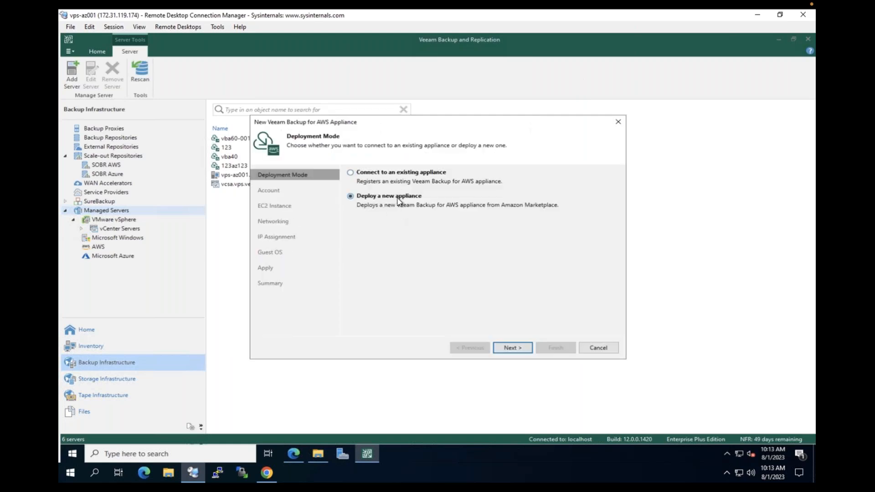
left_click(509, 349)
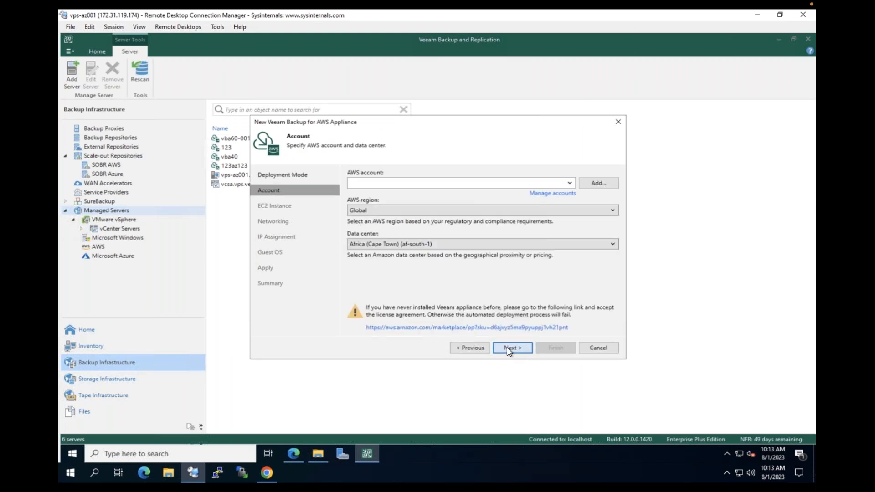
Select the only saved AWS account and bring up its stored AWS credentials
left_click(569, 184)
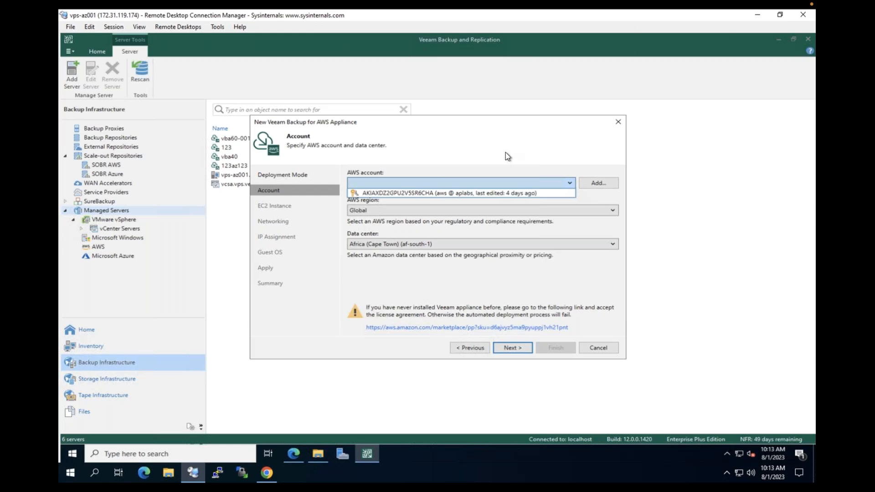
left_click(440, 193)
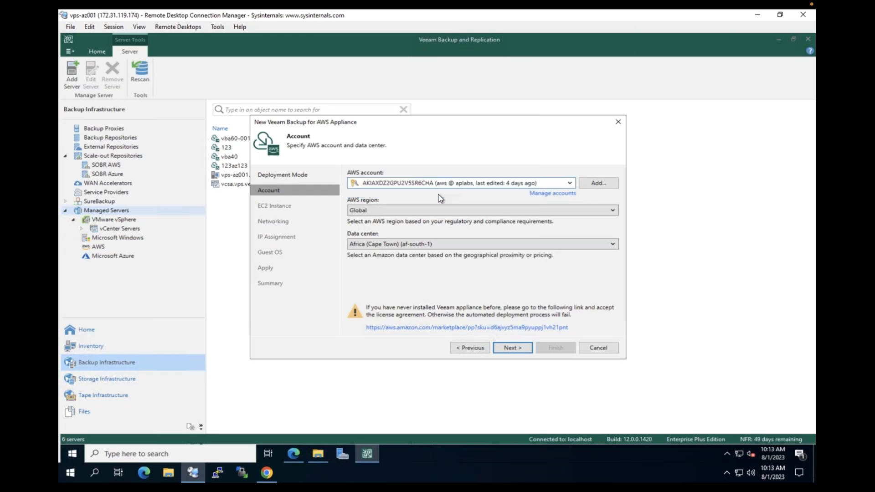
left_click(553, 194)
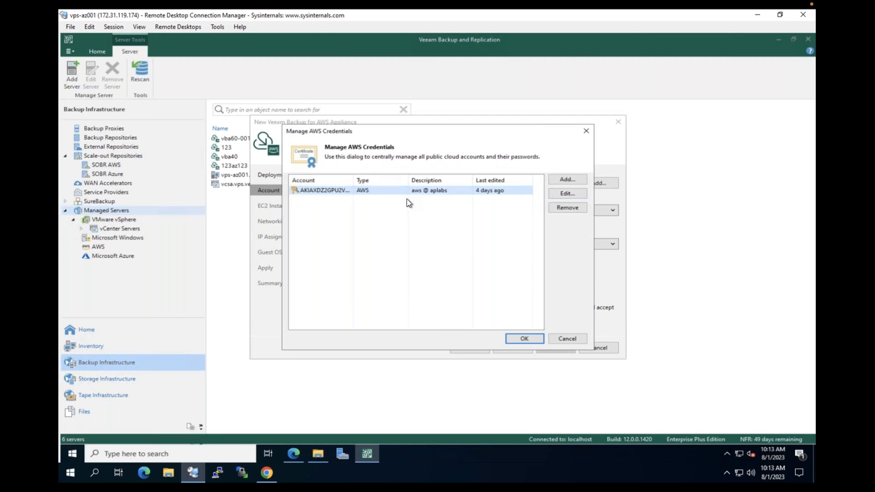
left_click(266, 473)
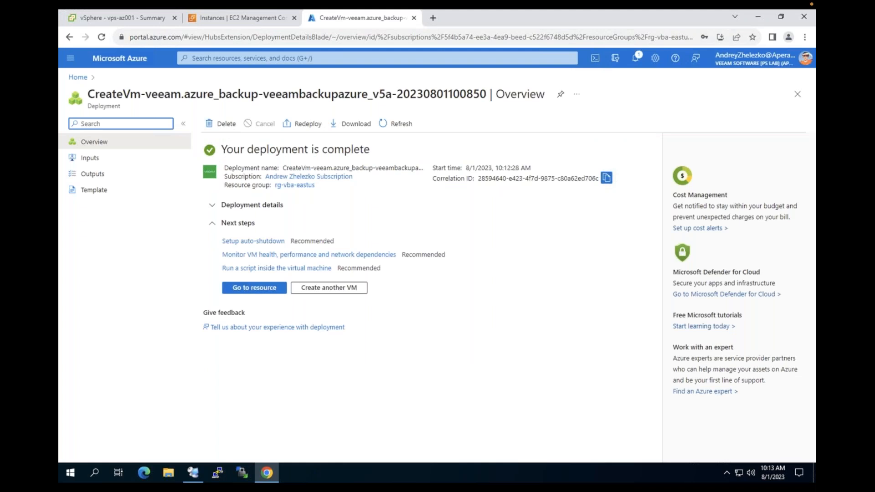
Check which account is signed in to the AWS EC2 console, then return to Veeam
left_click(242, 19)
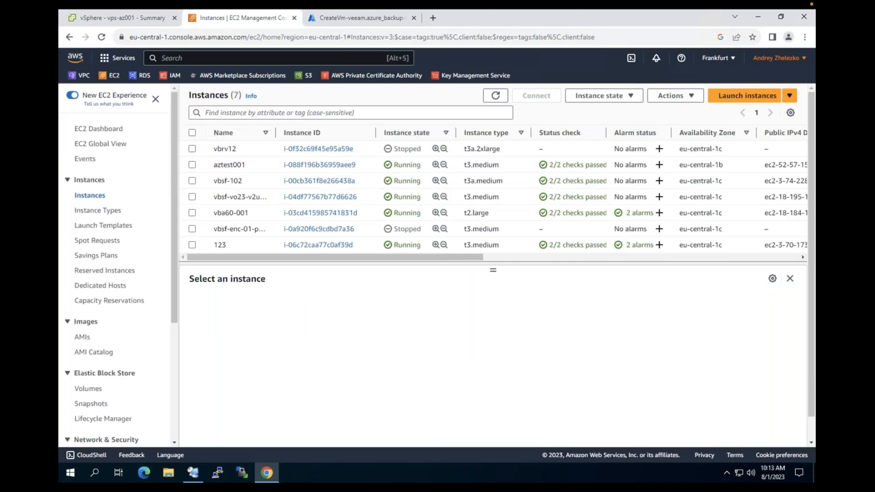
left_click(775, 58)
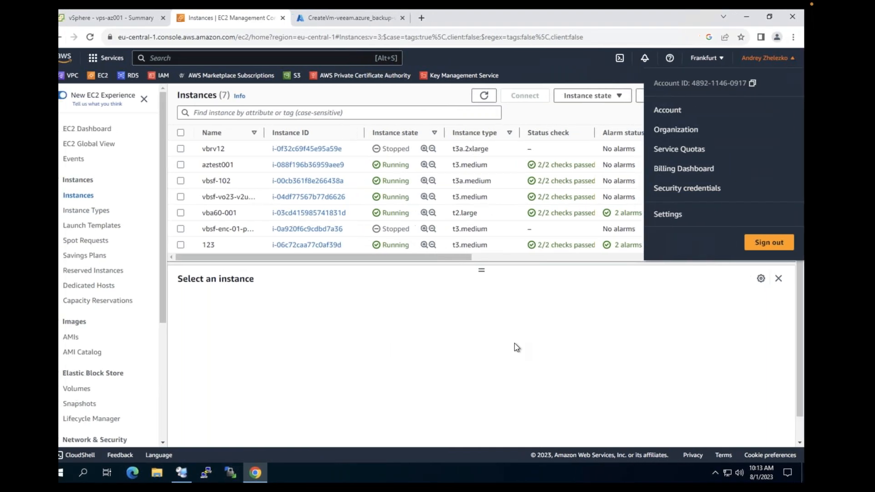
left_click(187, 469)
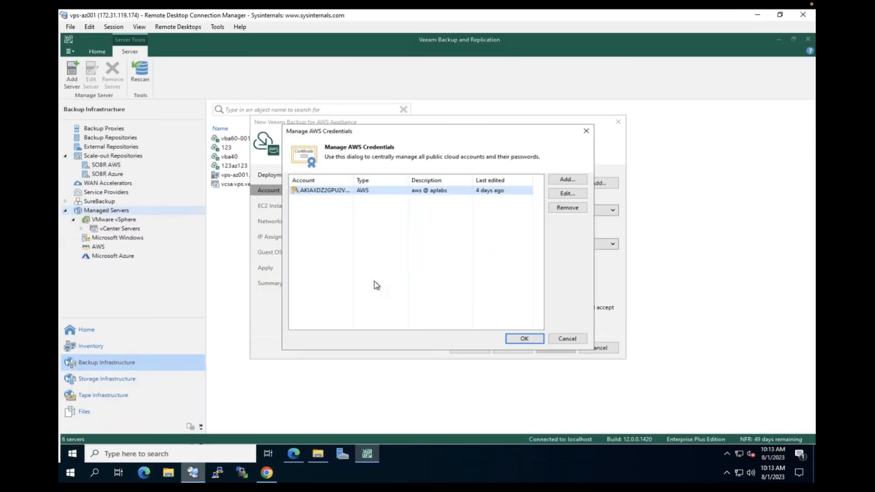
Dismiss the AWS credentials list unchanged and set data center EU (Frankfurt) (eu-central-1)
left_click(565, 341)
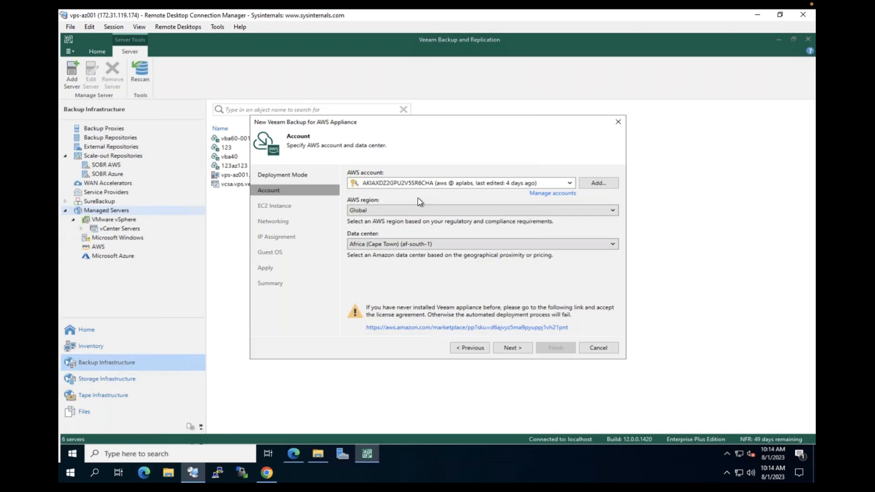
left_click(416, 244)
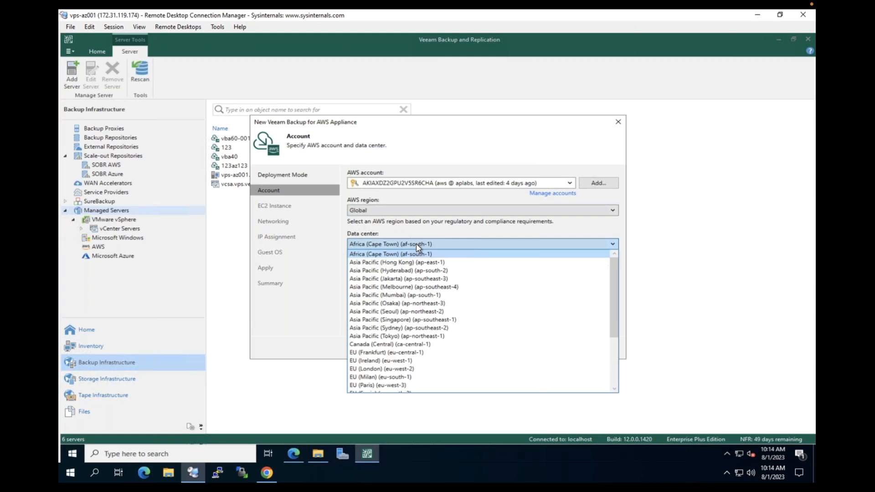
left_click(395, 352)
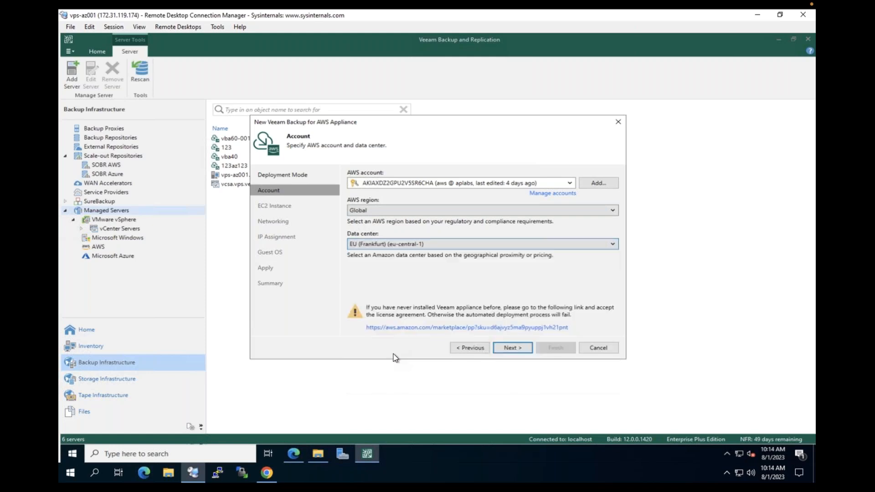
Name the AWS appliance instance HCdemoAWS and continue to networking
left_click(512, 348)
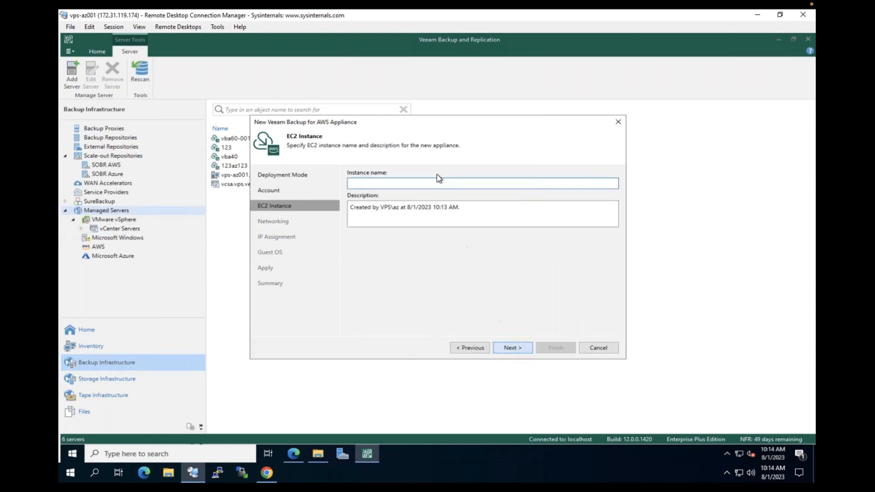
type("HCdemoaws")
key("BackSpace")
key("BackSpace")
key("BackSpace")
type("AWS")
left_click(511, 349)
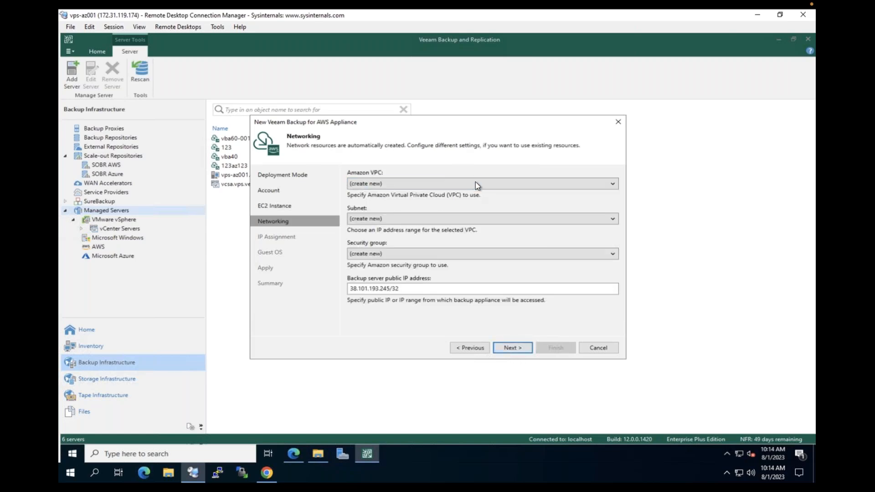
Use the AZ Frankfurt (Default) VPC, eu-central-1a subnet and VBA security group, accepting the rule warning
left_click(479, 185)
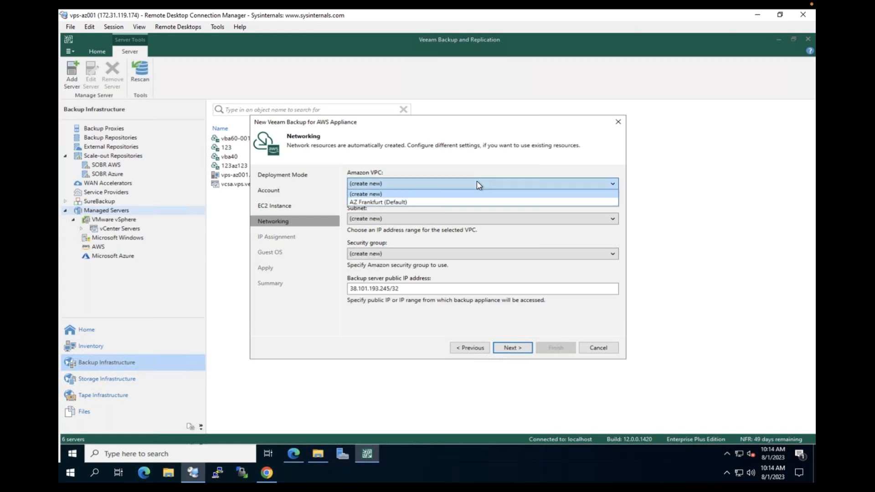
left_click(403, 202)
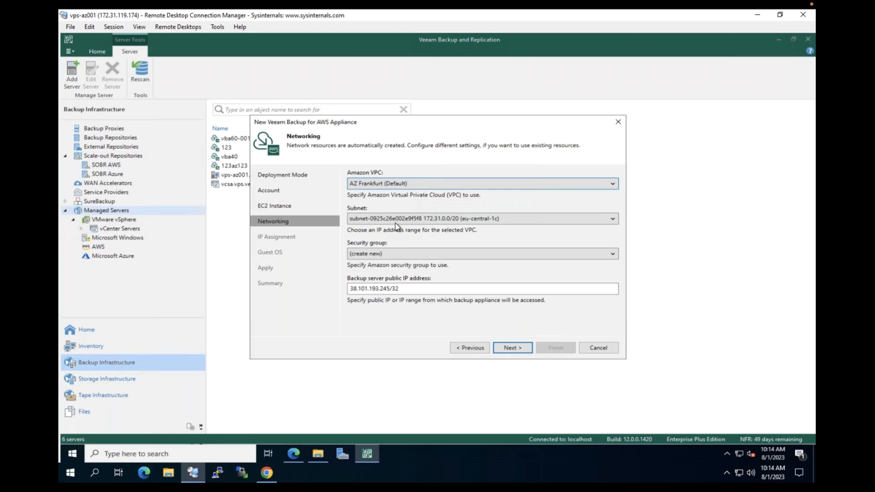
left_click(411, 219)
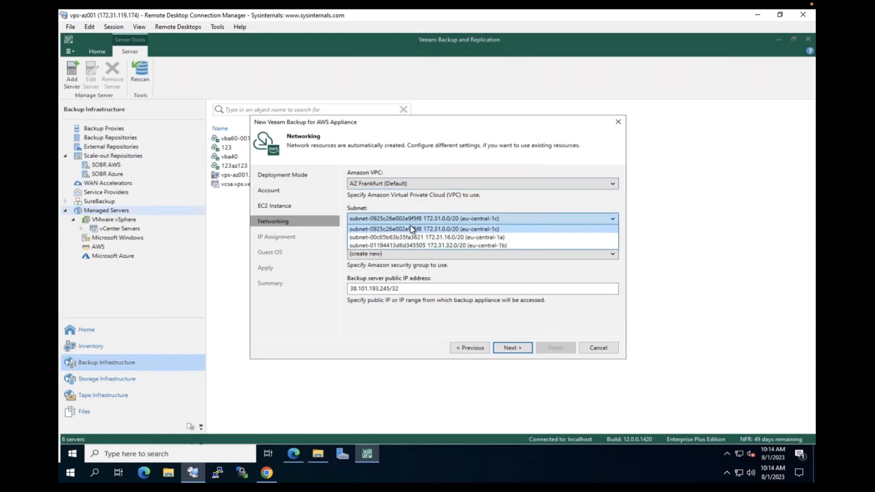
left_click(427, 237)
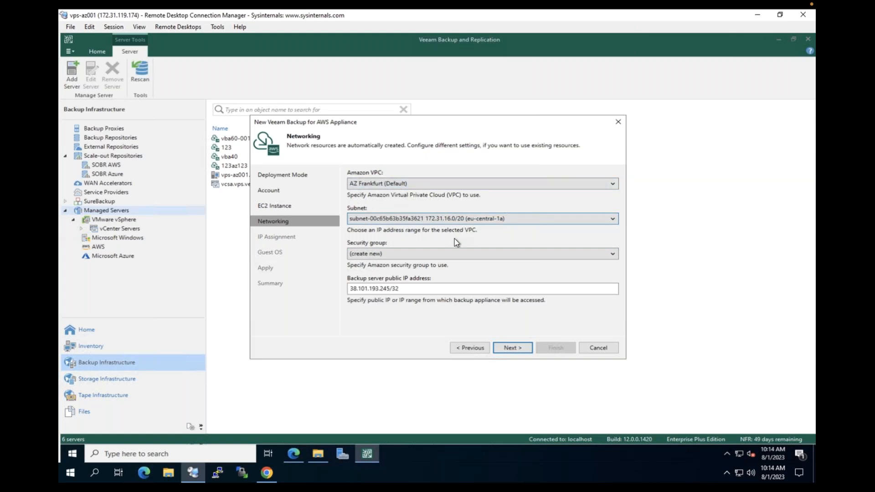
left_click(613, 254)
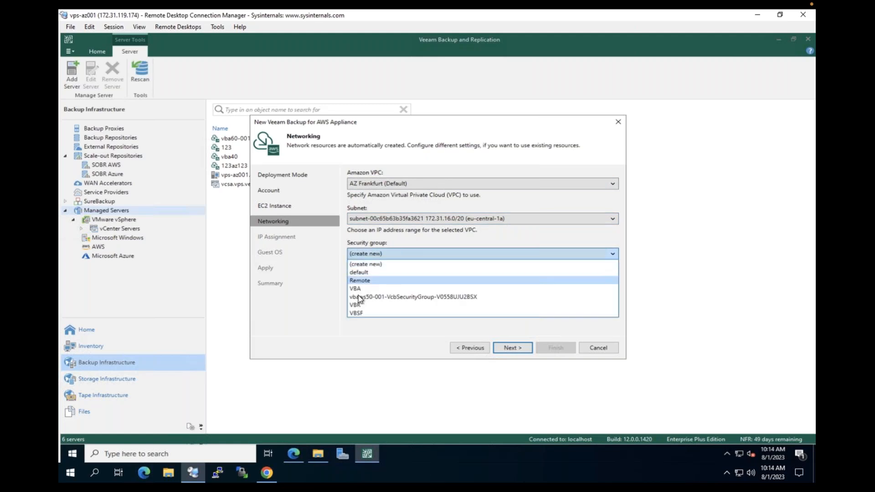
left_click(471, 289)
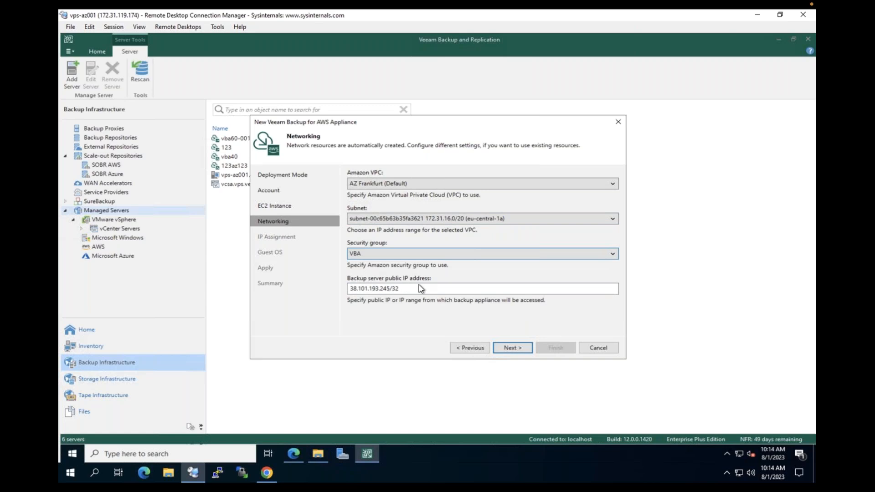
left_click(518, 348)
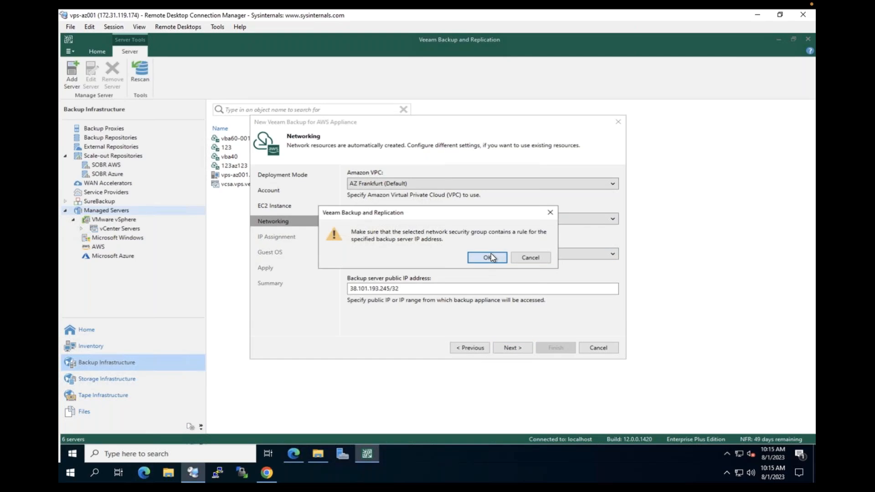
left_click(490, 254)
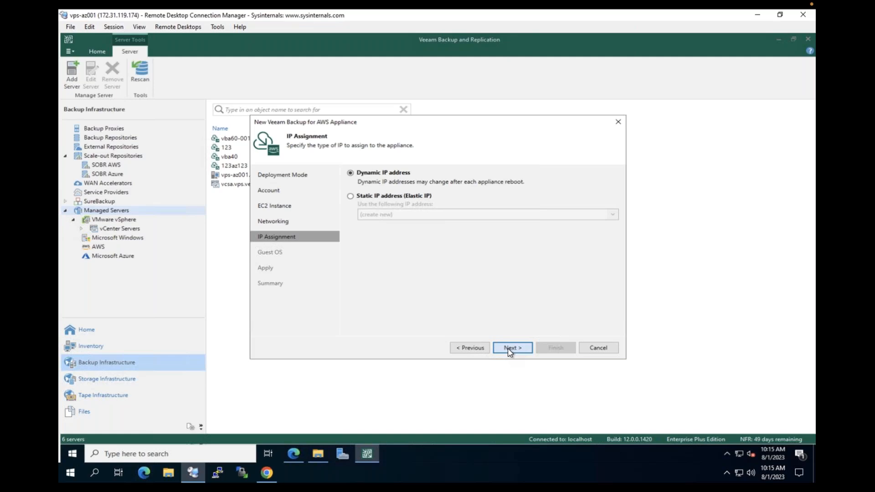
Assign the existing administrator account and key pair az-aplabs-frankfurt, then deploy HCdemoAWS
left_click(510, 348)
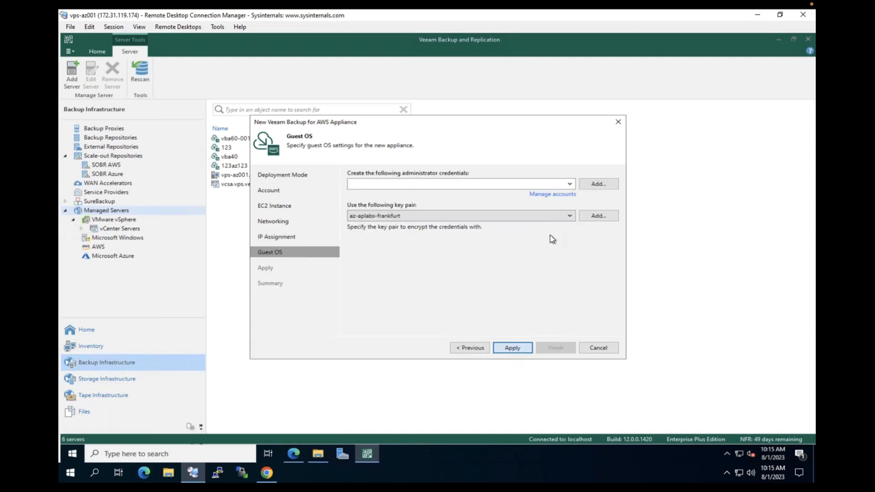
left_click(380, 184)
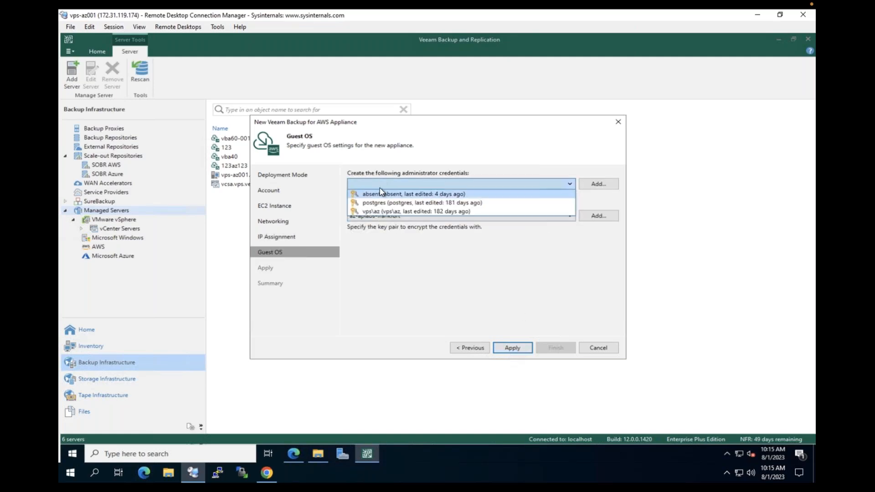
left_click(382, 193)
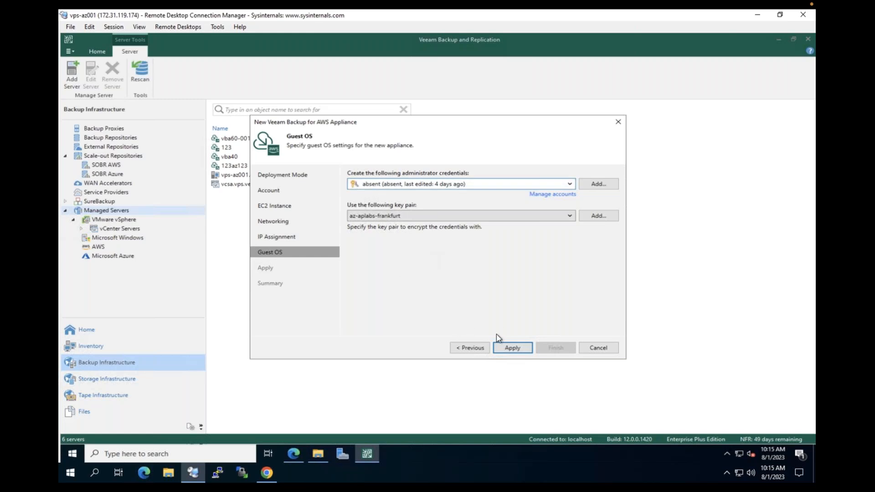
left_click(389, 218)
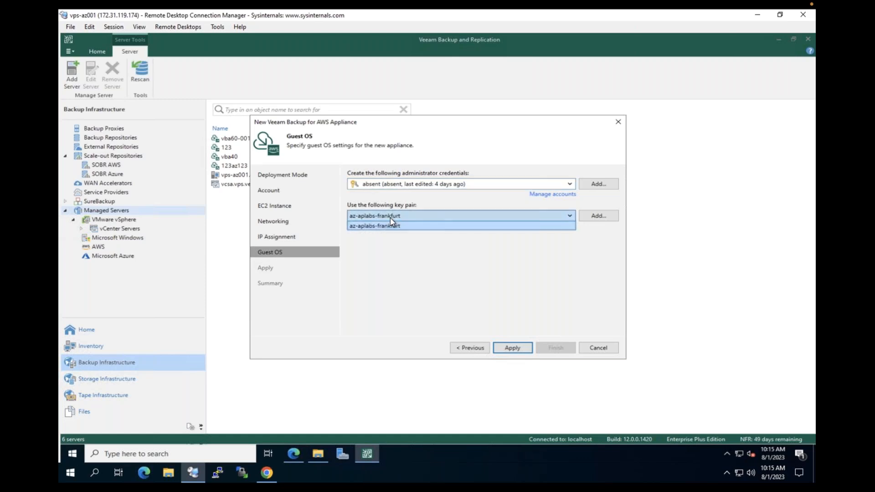
left_click(433, 292)
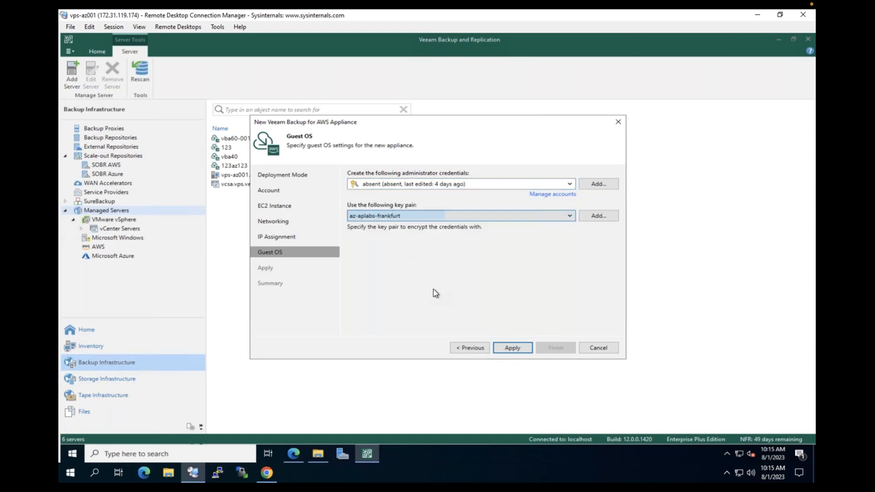
left_click(512, 348)
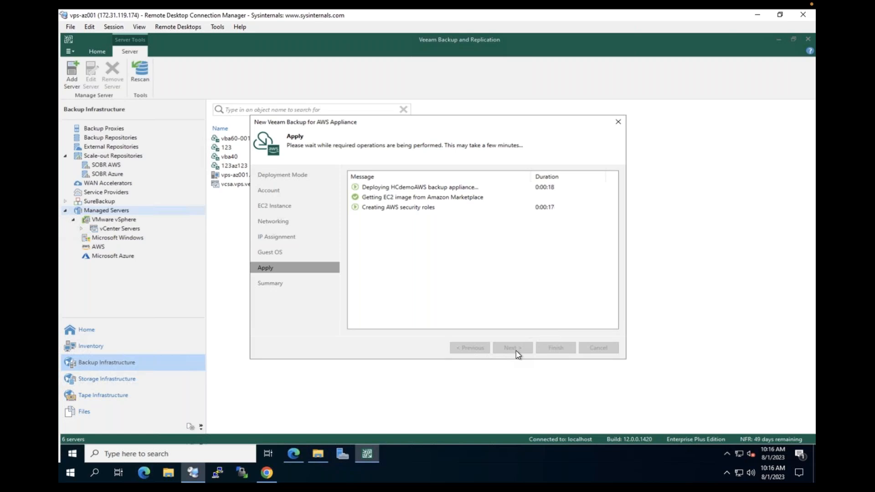
Open the newly deployed HCdemoAzure resource from the Azure deployment page
left_click(266, 472)
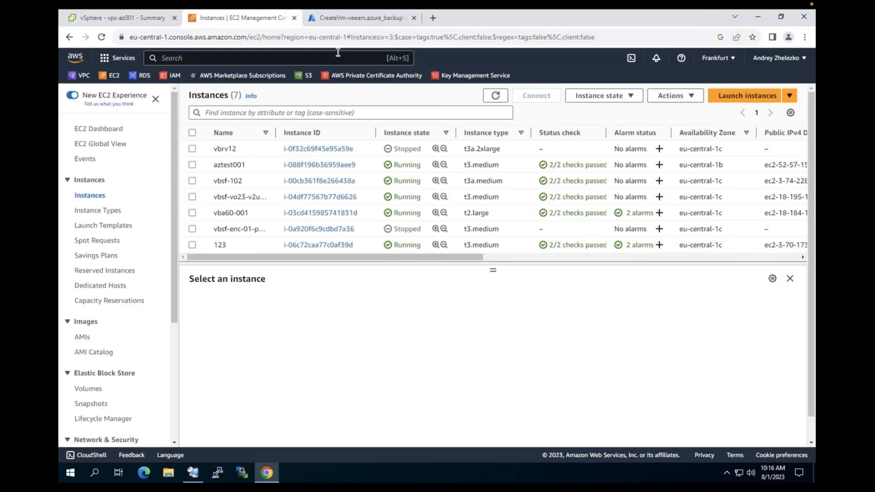
left_click(359, 21)
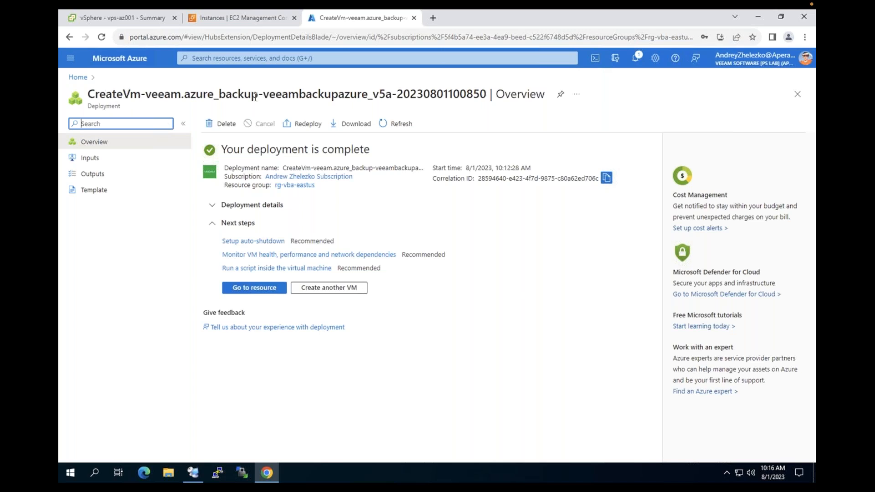
left_click(255, 289)
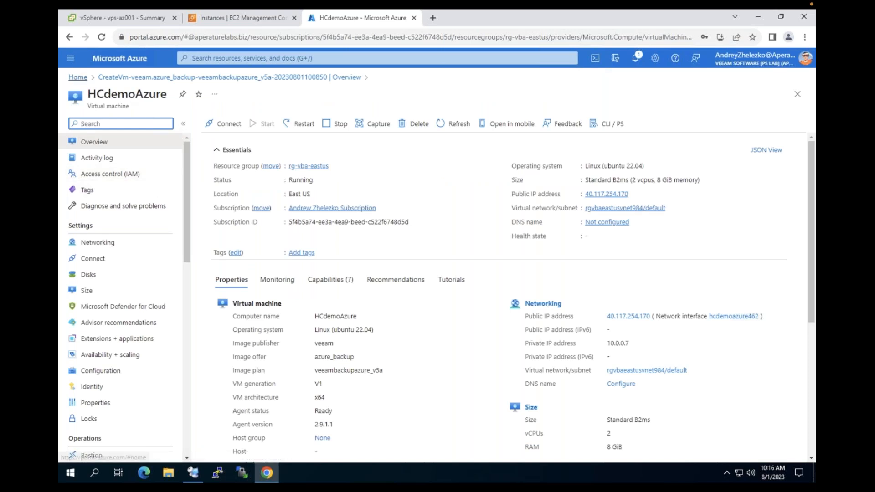
Copy HCdemoAzure's public IP 40.117.254.170 from its Virtual machines overview
left_click(78, 77)
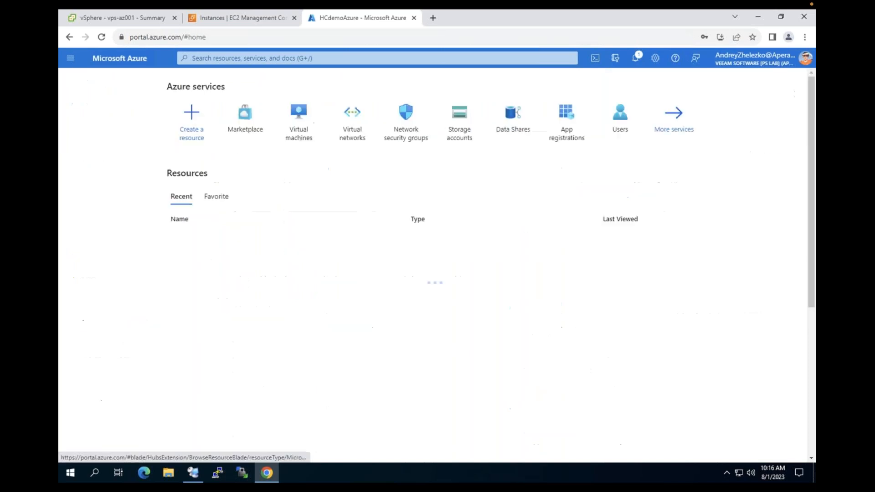
left_click(300, 115)
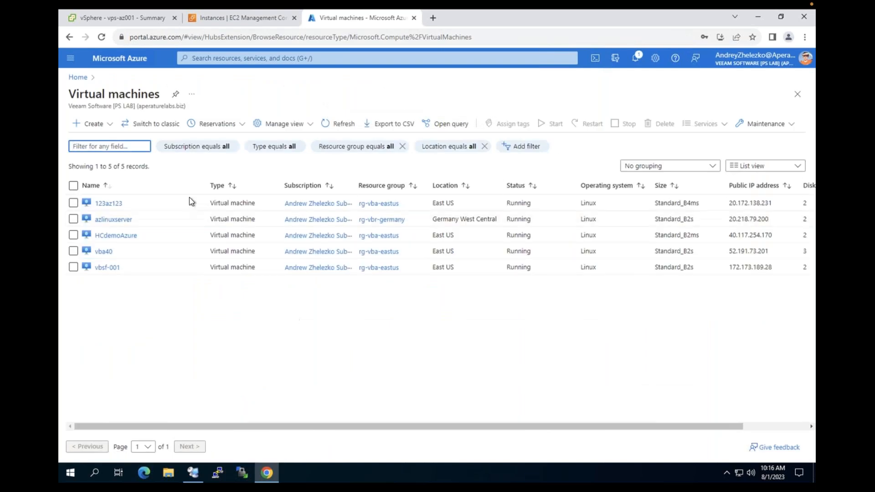
left_click(107, 236)
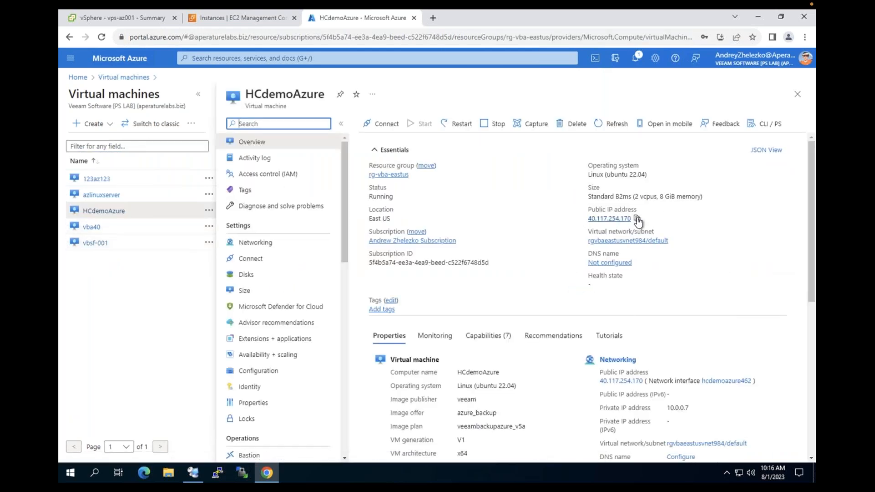
left_click(638, 220)
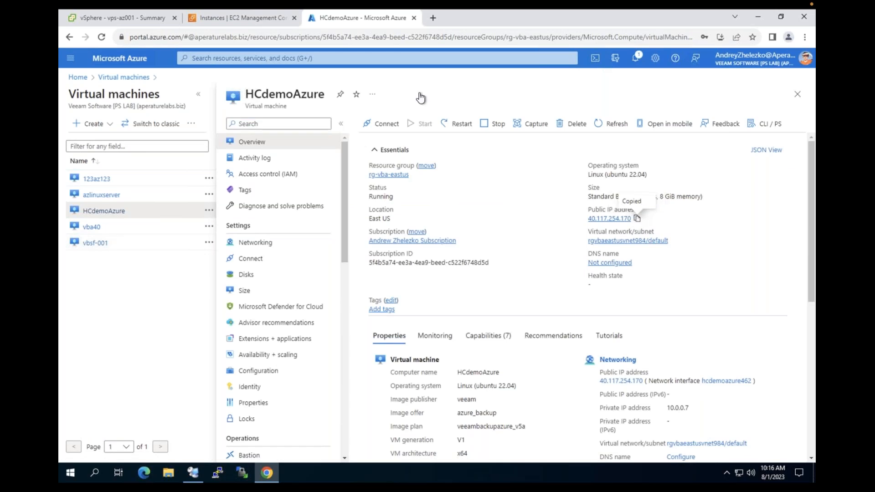
left_click(432, 18)
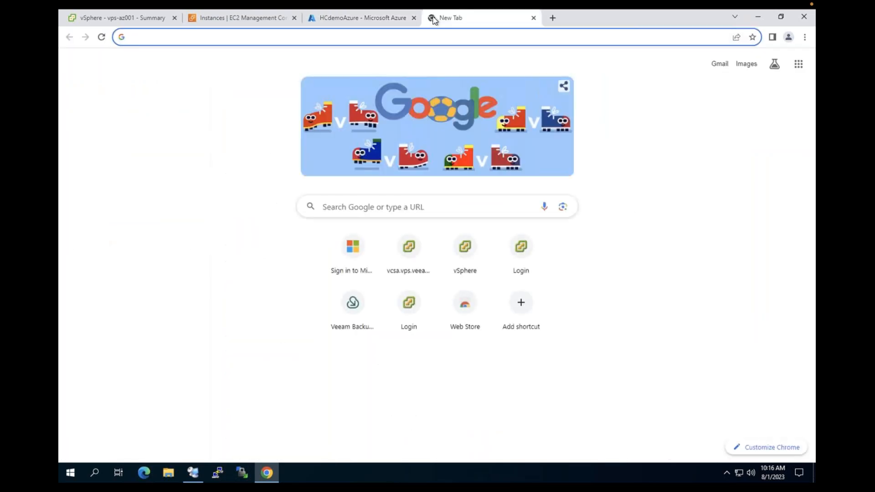
type("https://20.172.138.231")
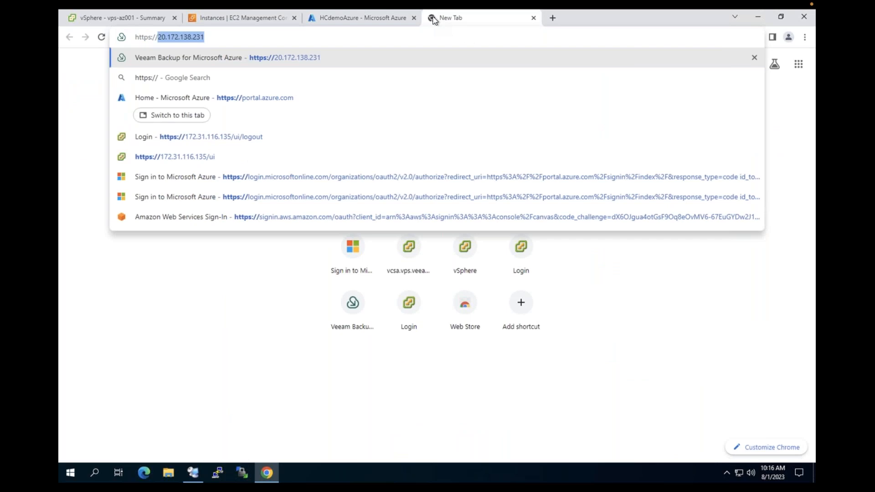
key("ctrl+v")
key("Return")
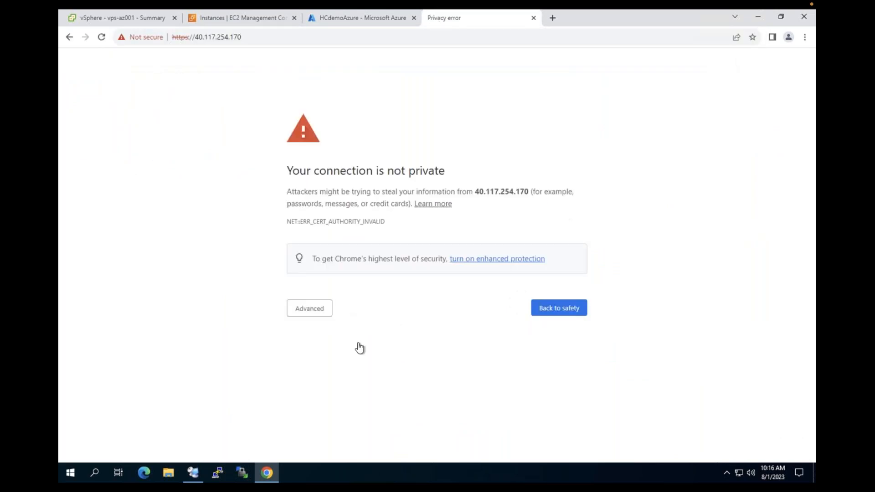
left_click(313, 316)
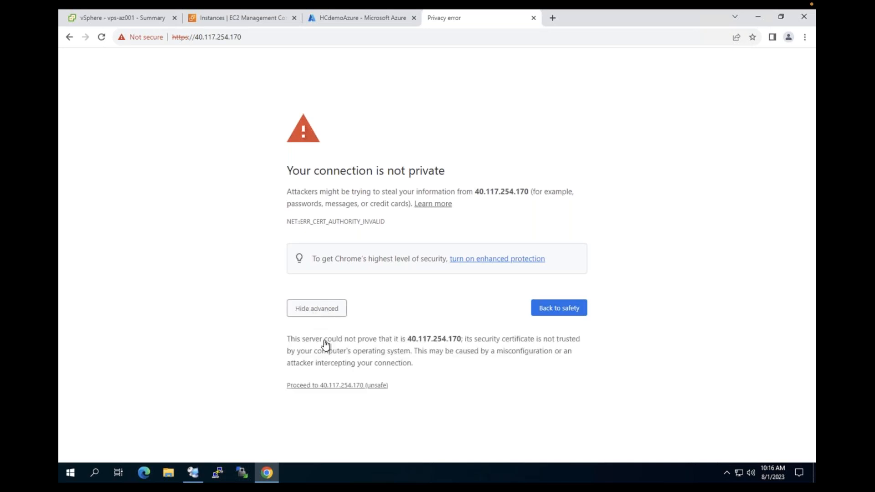
left_click(343, 385)
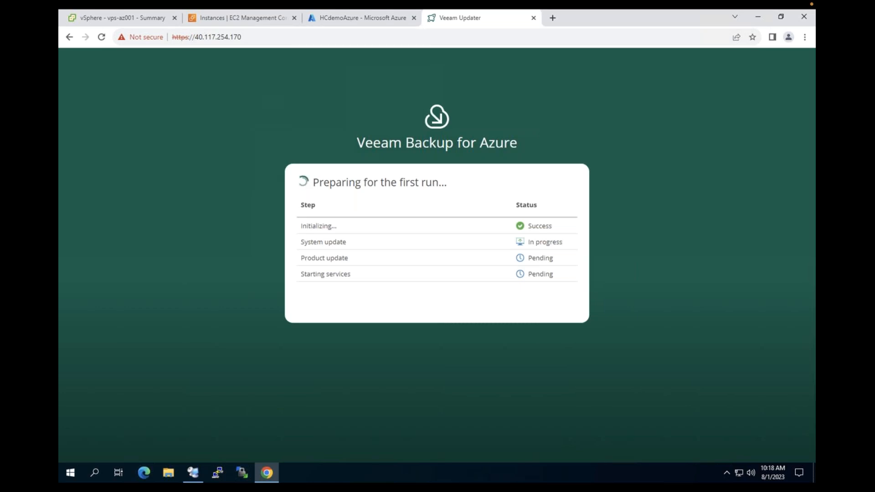
Return to the HCdemoAzure VM page in the Azure portal while the appliance prepares its first run
left_click(345, 16)
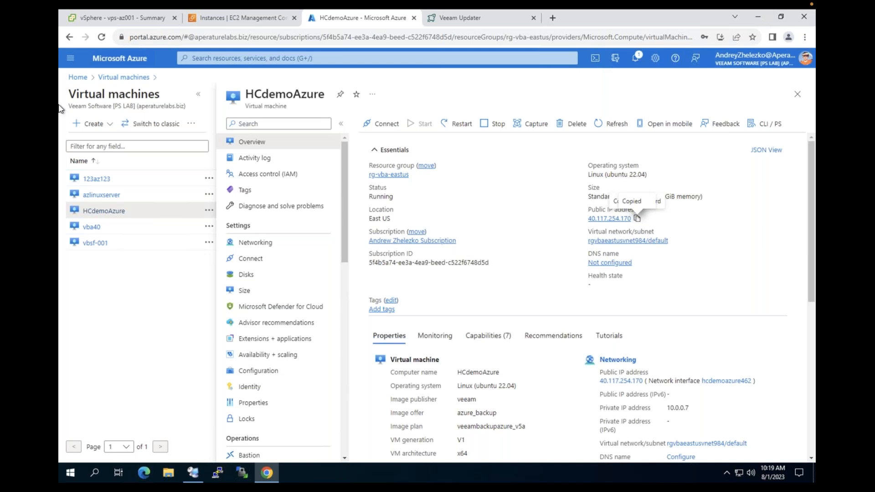
Open the East US virtual network rgvbaeastusvnet984 from Home, then switch to the vSphere tab
left_click(78, 77)
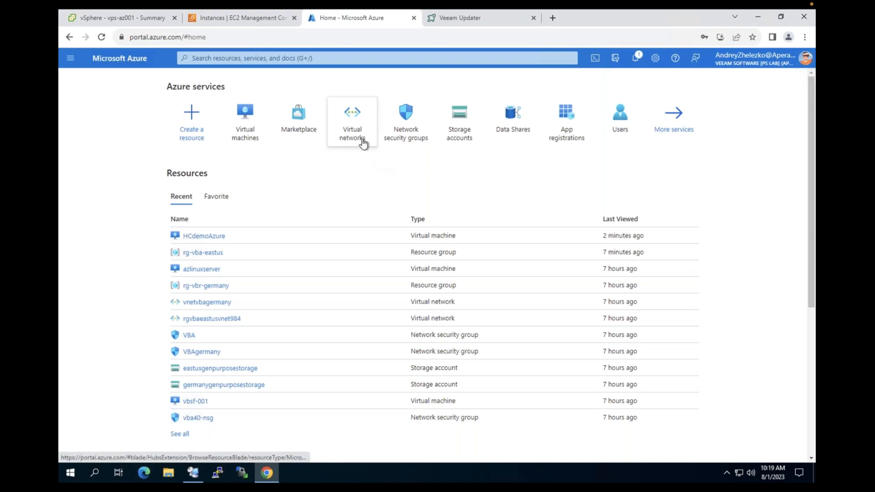
mouse_move(363, 144)
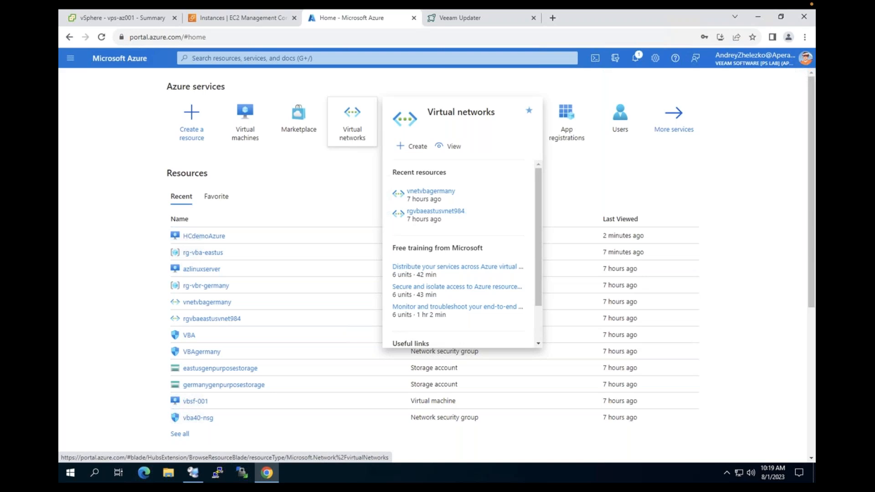
left_click(352, 122)
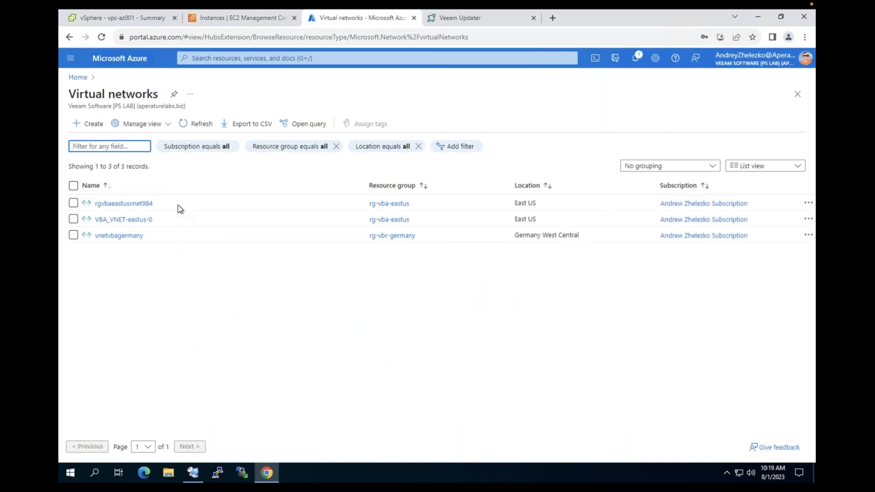
left_click(140, 206)
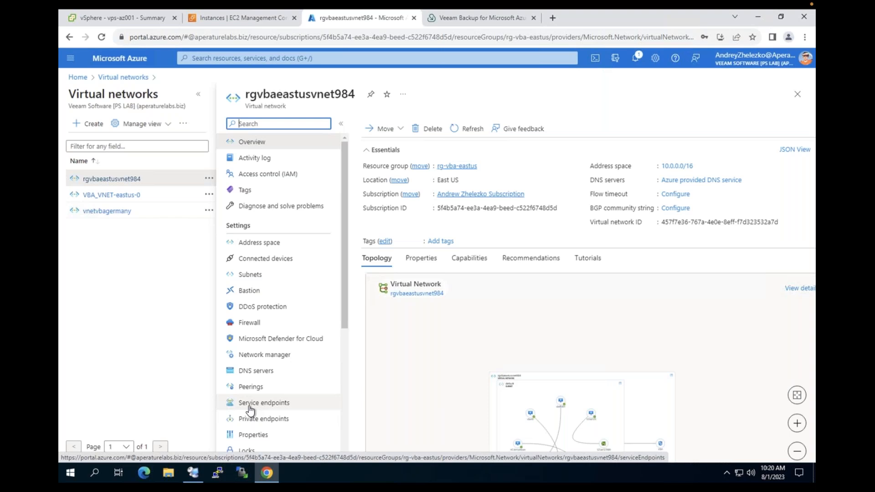
key("ctrl+1")
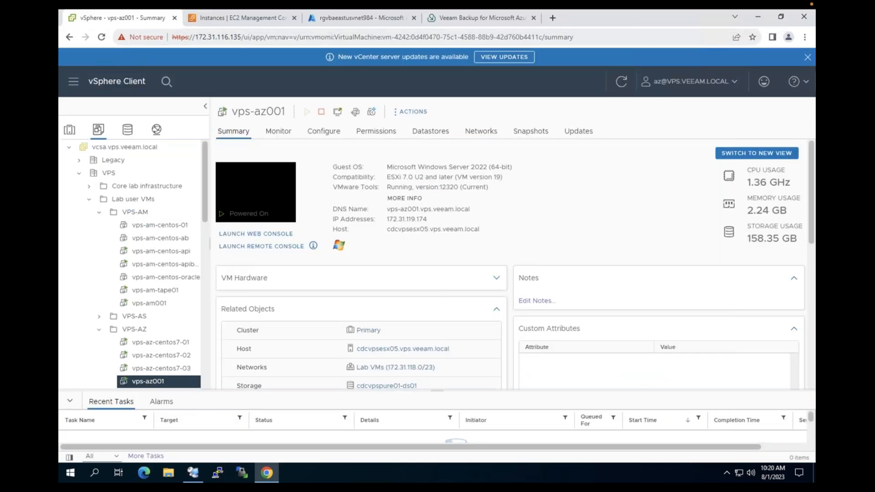
Return to the rgvbaeastusvnet984 virtual network overview in the Azure portal
left_click(349, 21)
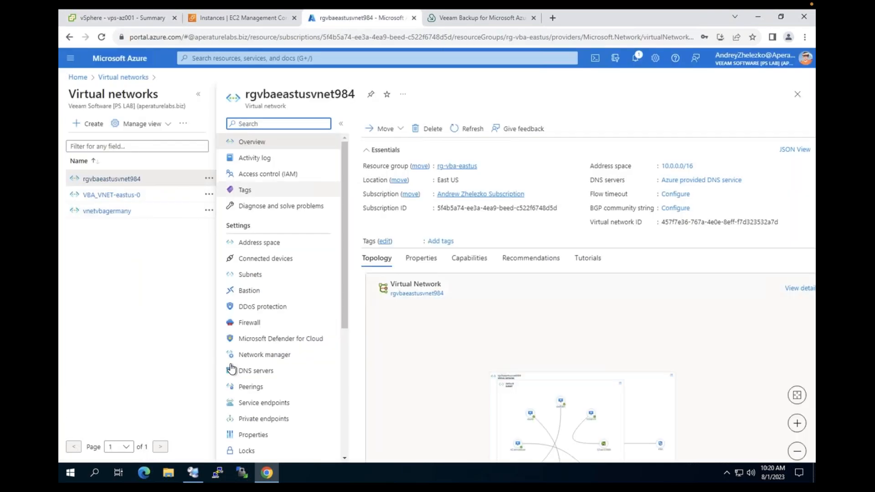
Show the Microsoft.Storage service endpoint on the default subnet for East US, West US and West US 3
left_click(269, 403)
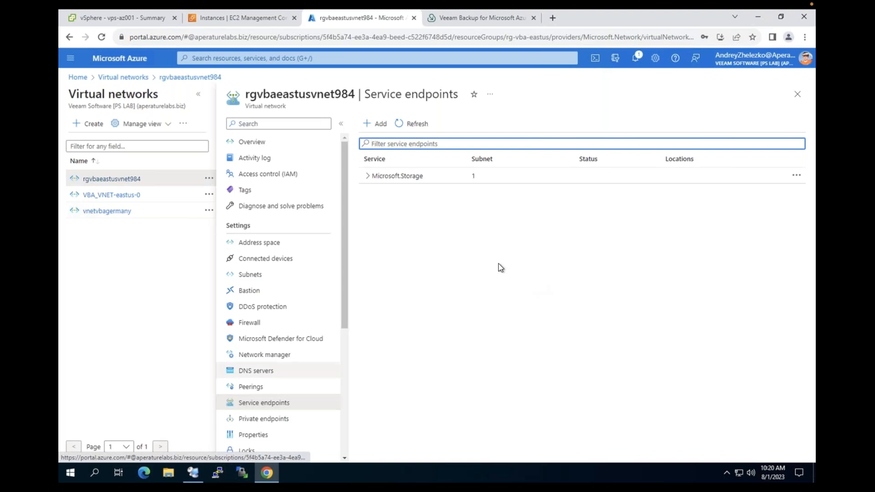
left_click(397, 179)
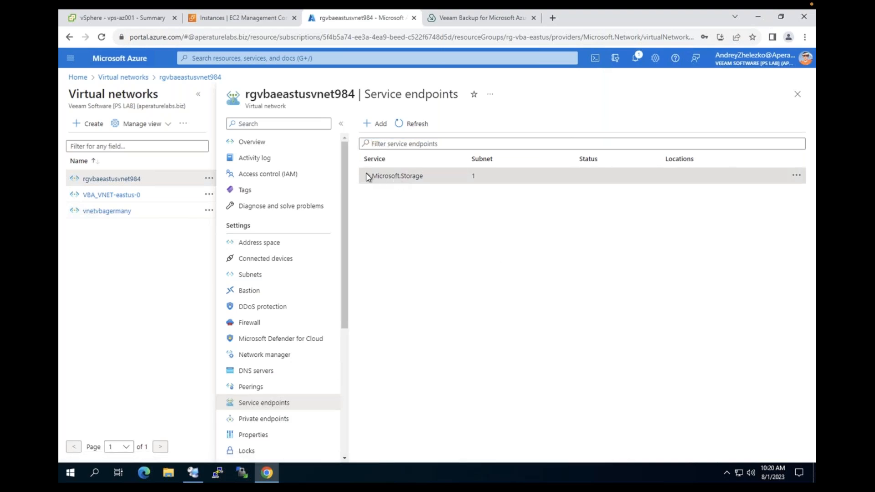
left_click(368, 176)
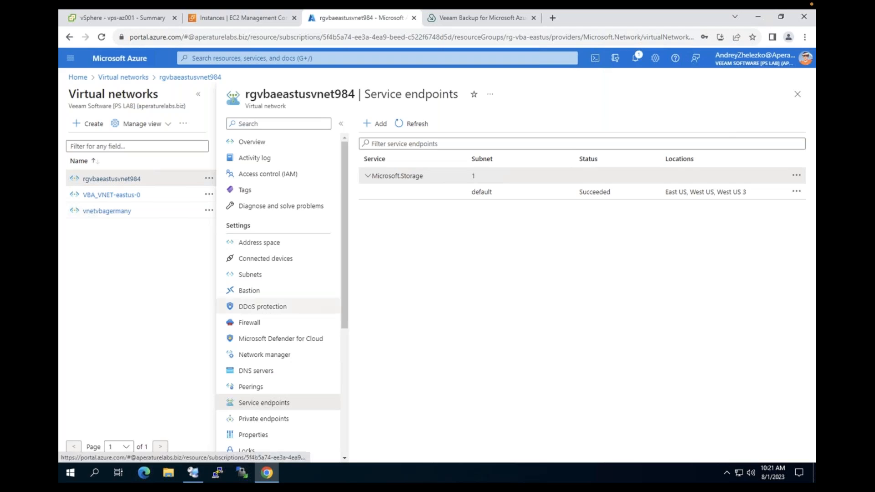
Check the default subnet, then go to the Veeam Backup for Microsoft Azure login page
left_click(273, 281)
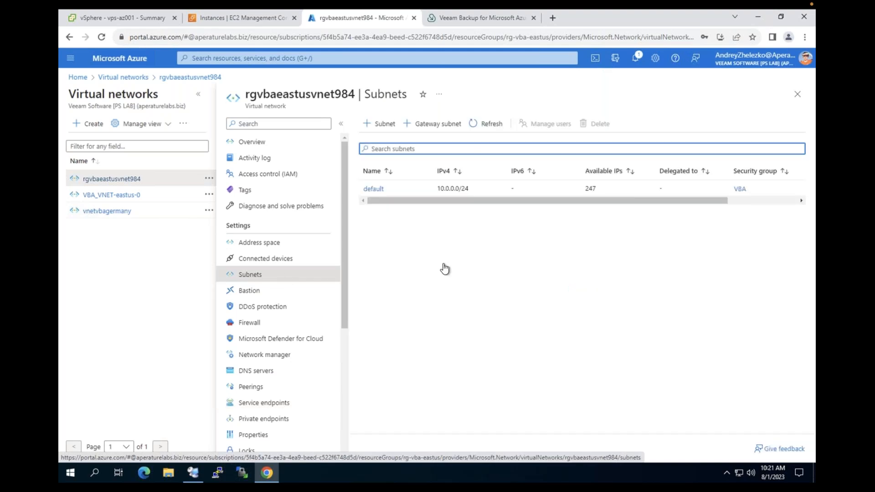
left_click(472, 190)
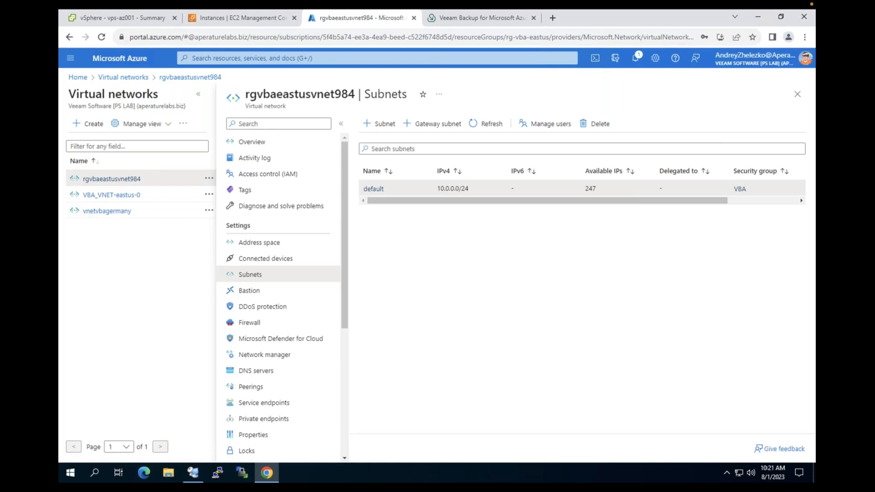
left_click(481, 17)
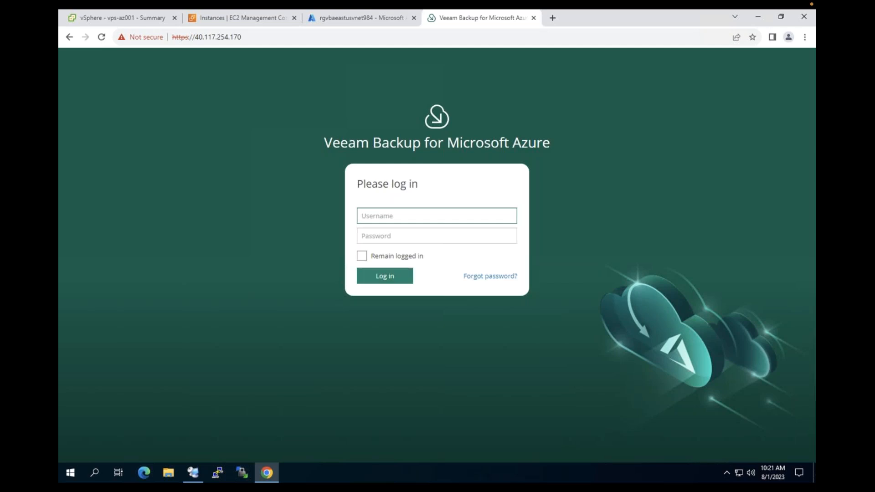
Sign in to Veeam Backup for Microsoft Azure with the admin username and password
type("absent")
key("Tab")
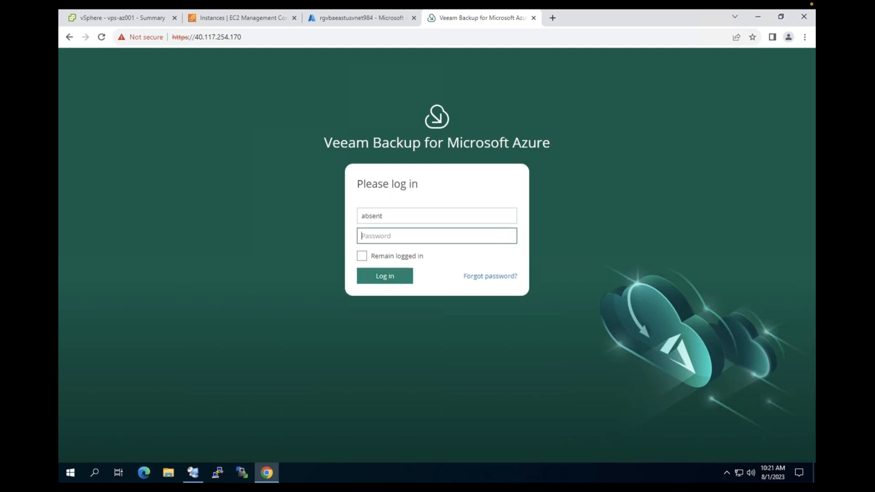
type("•••••••••••••••")
left_click(377, 281)
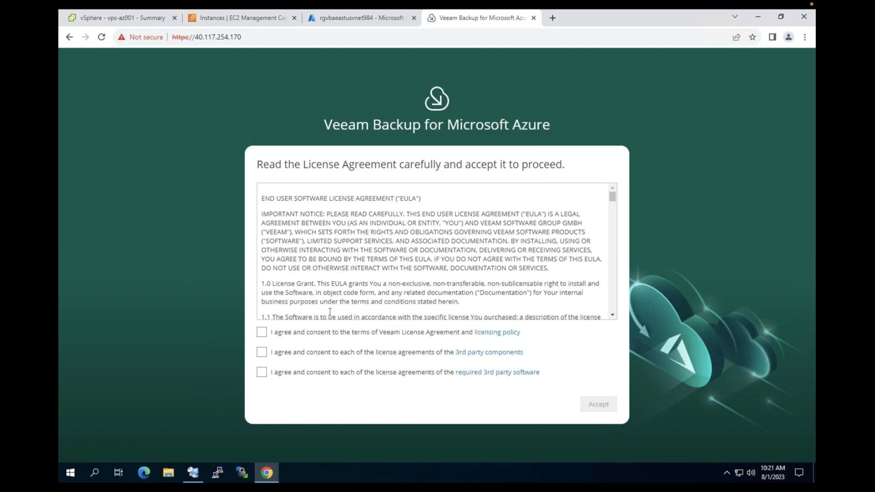
Agree to the Veeam, 3rd-party component and required 3rd-party software licenses and accept
left_click(320, 332)
left_click(313, 354)
left_click(312, 376)
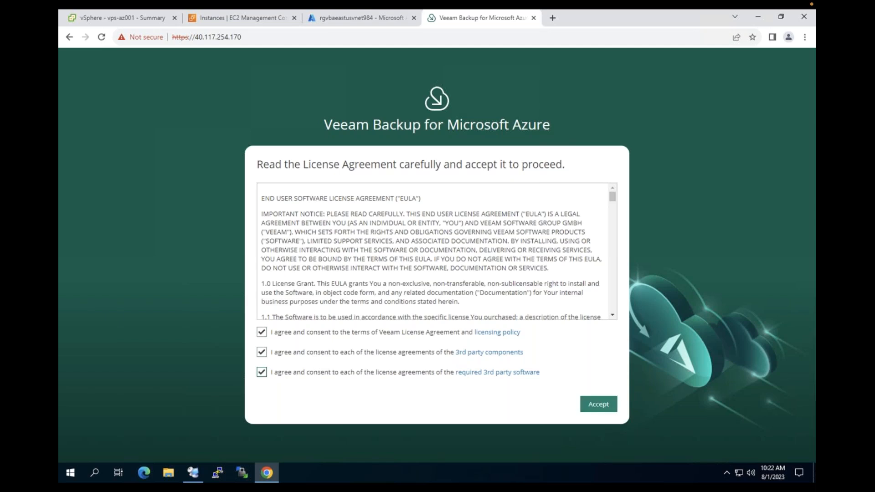
left_click(598, 404)
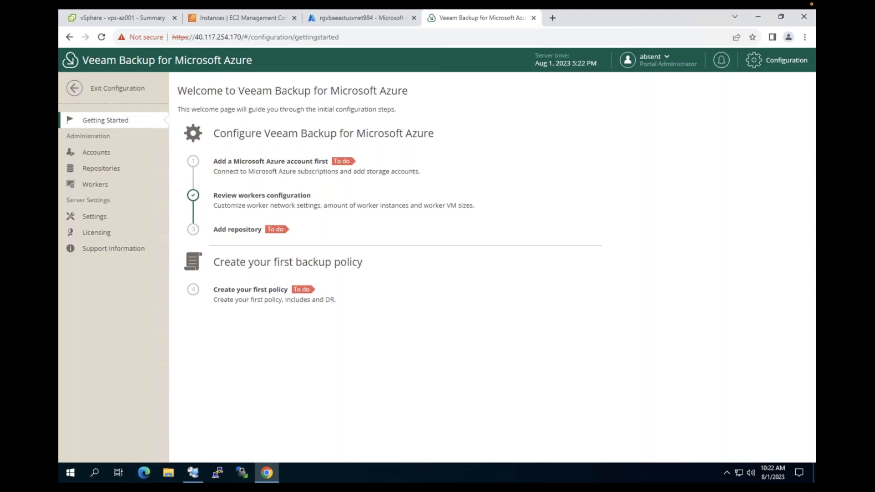
Start adding a Microsoft Azure account named 'AZ demo 001'
left_click(270, 176)
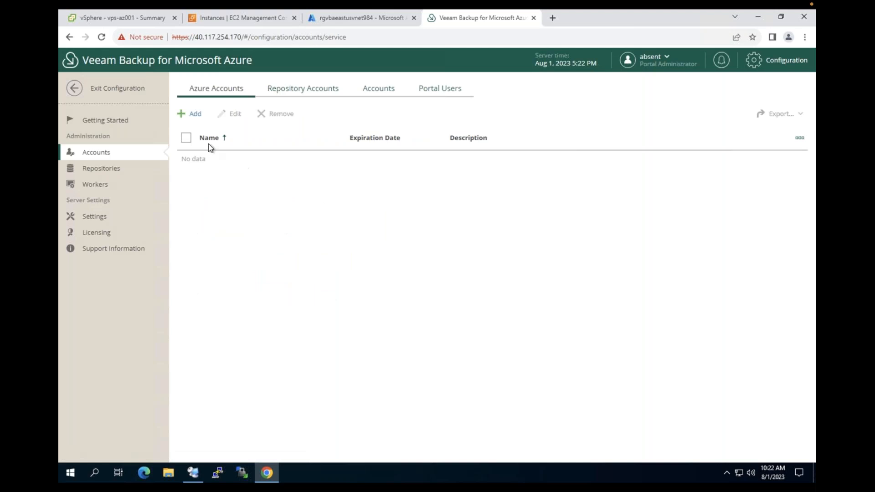
left_click(196, 114)
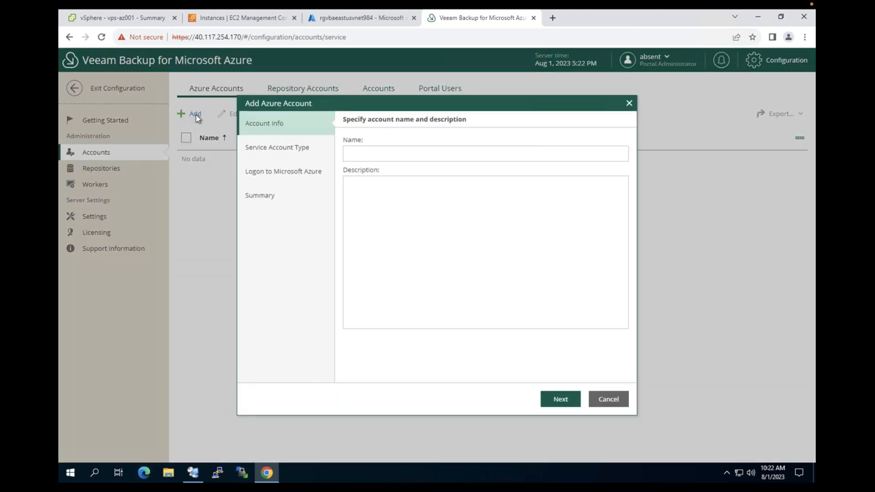
left_click(373, 154)
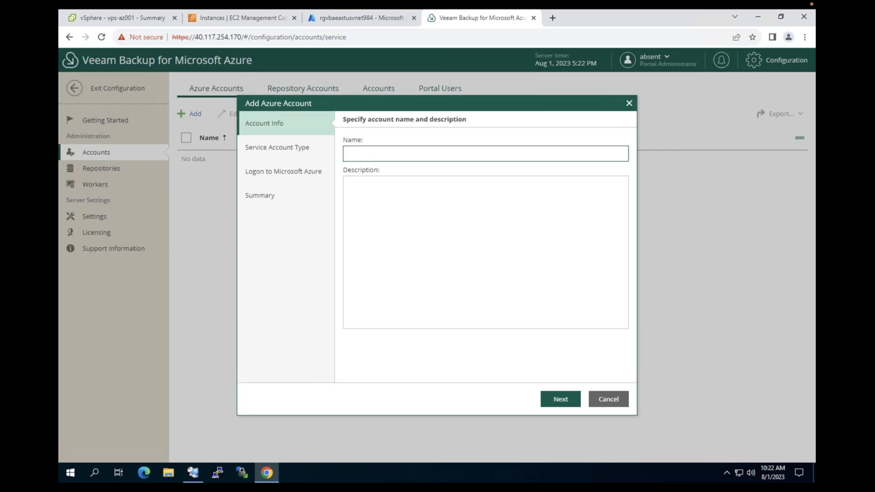
type("AZ account")
key("BackSpace")
key("BackSpace")
key("BackSpace")
key("BackSpace")
key("BackSpace")
key("BackSpace")
type("demo 001")
Keep the automatic service account option and copy the Azure logon device code
left_click(566, 405)
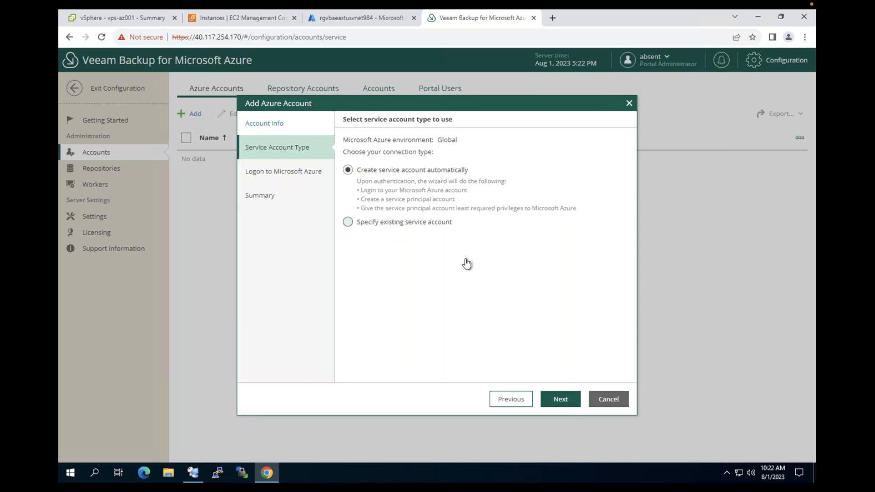
left_click(560, 405)
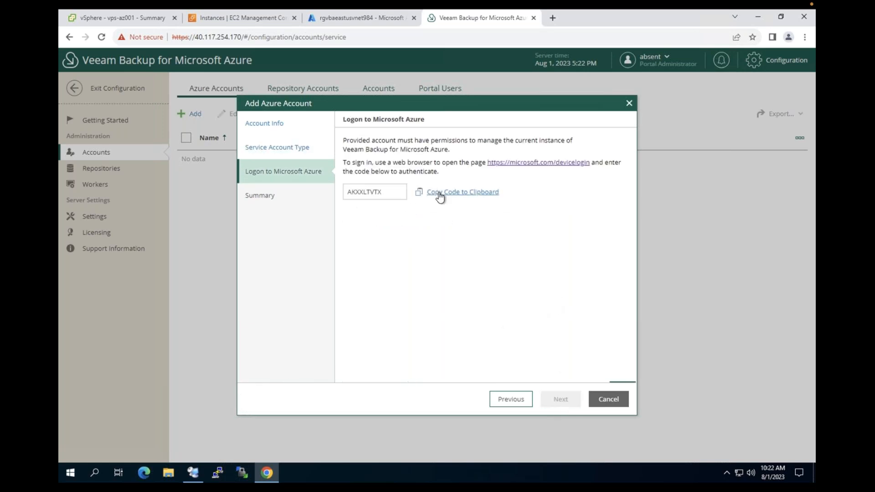
left_click(416, 193)
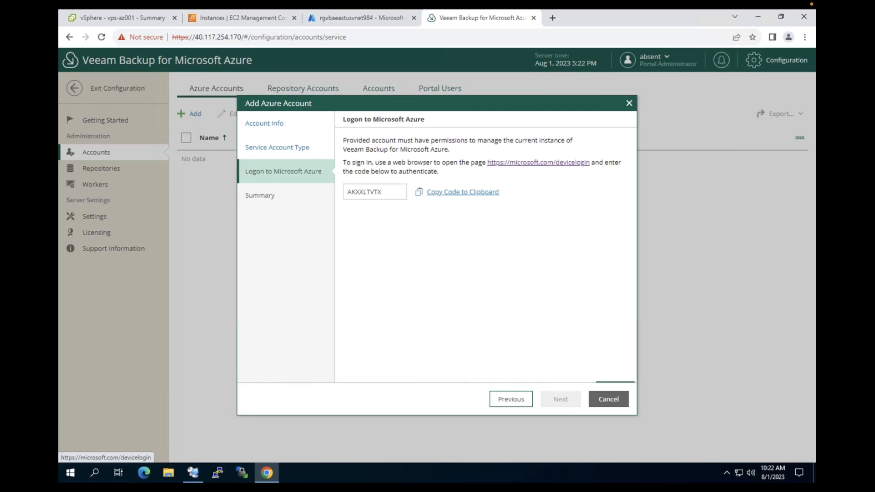
Complete the Azure CLI device login by pasting the code and confirming the signed-in account
left_click(522, 163)
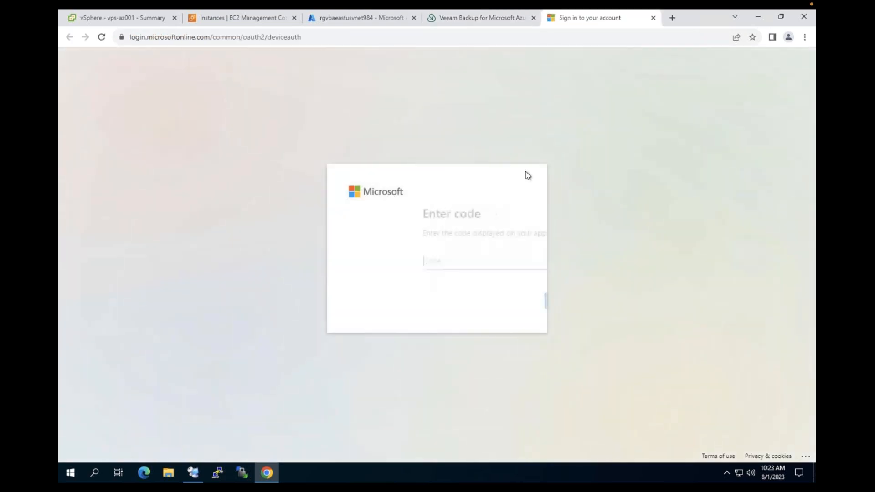
type("AKXXLTVTX")
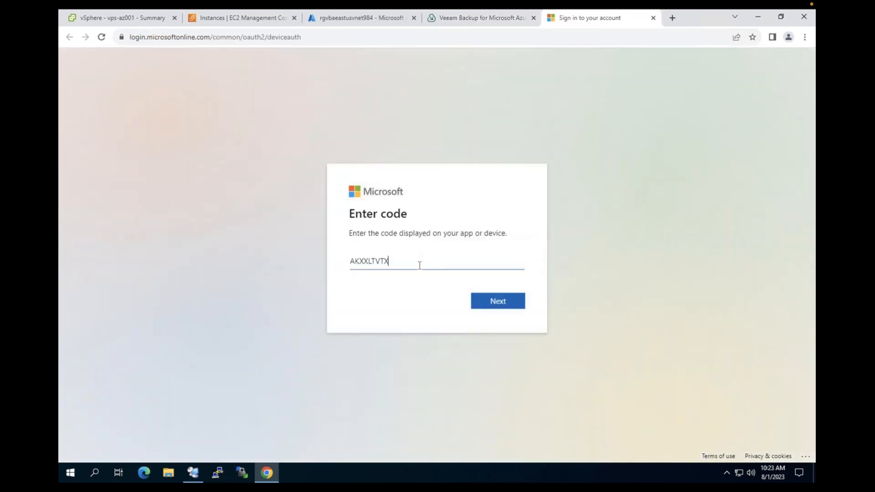
left_click(497, 301)
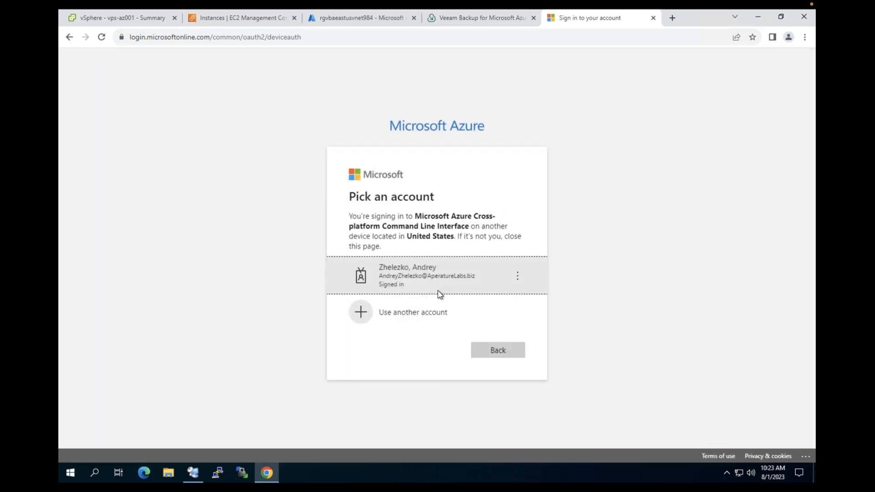
left_click(414, 281)
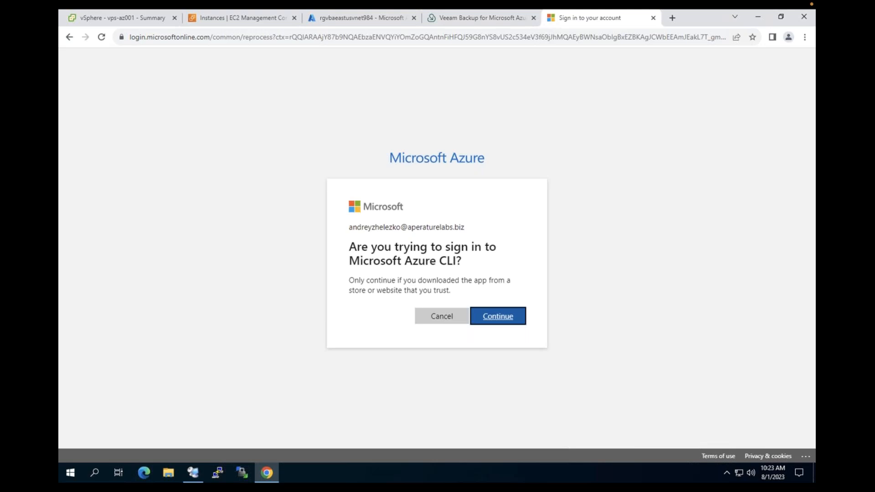
left_click(498, 316)
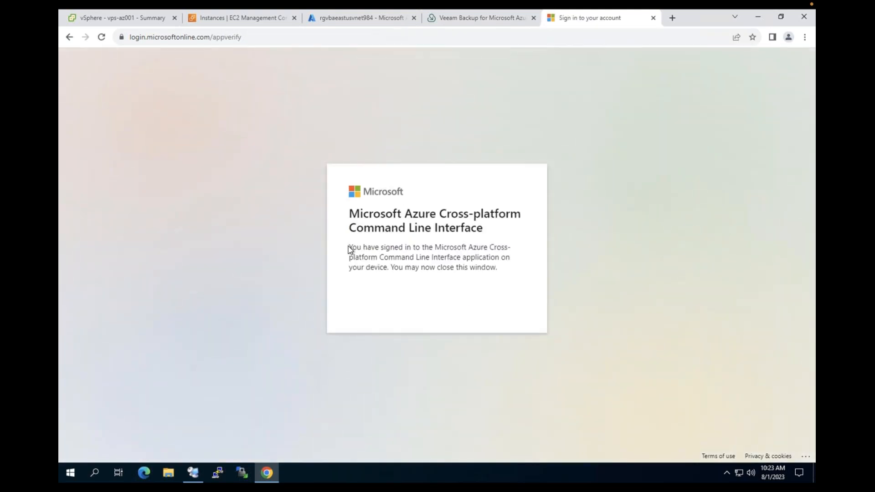
left_click_drag(349, 246, 504, 271)
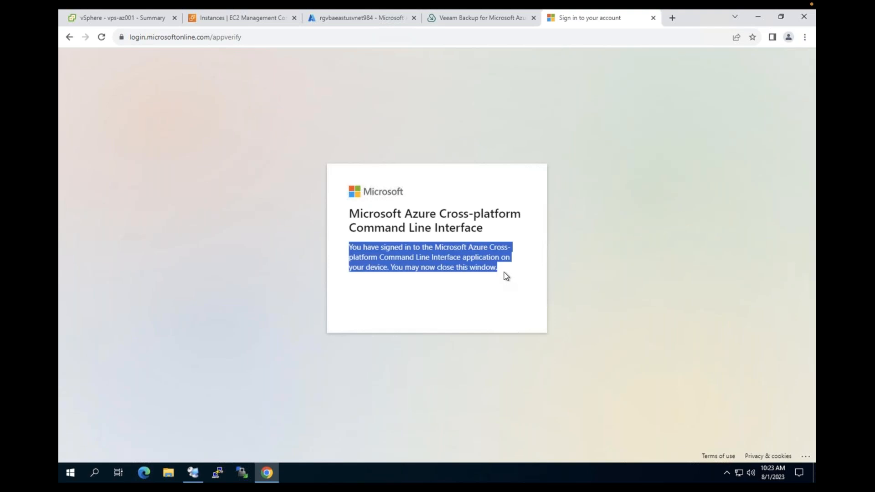
left_click(653, 143)
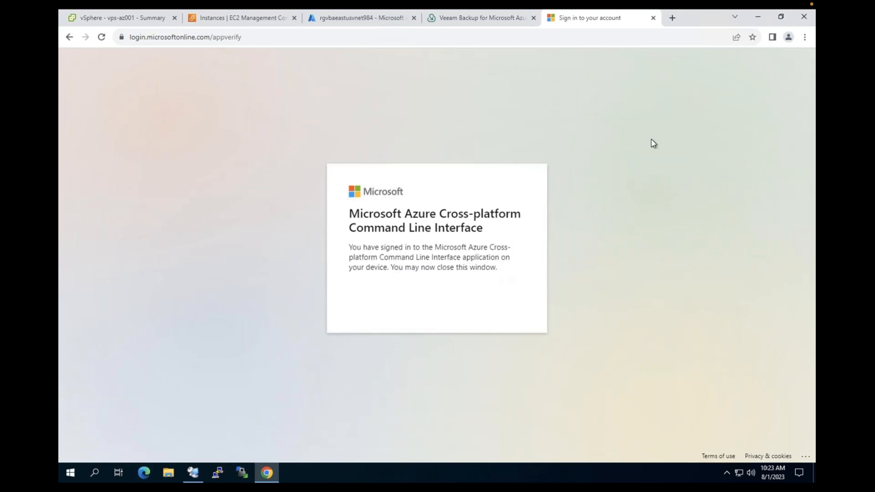
Return to Veeam and continue past the completed Azure authentication
left_click(653, 18)
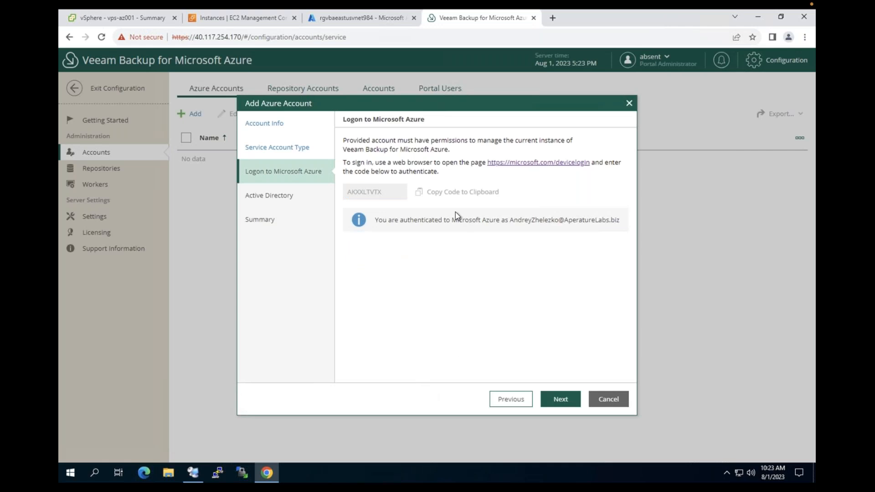
left_click_drag(398, 221, 572, 222)
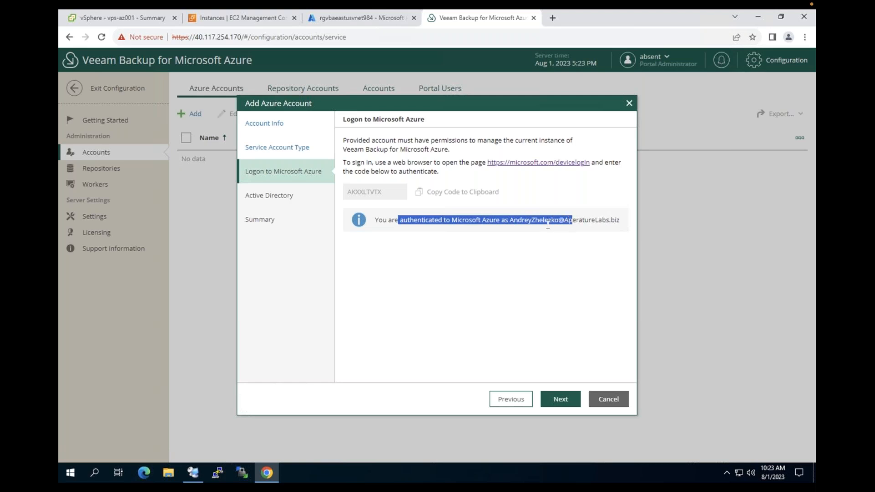
left_click(319, 186)
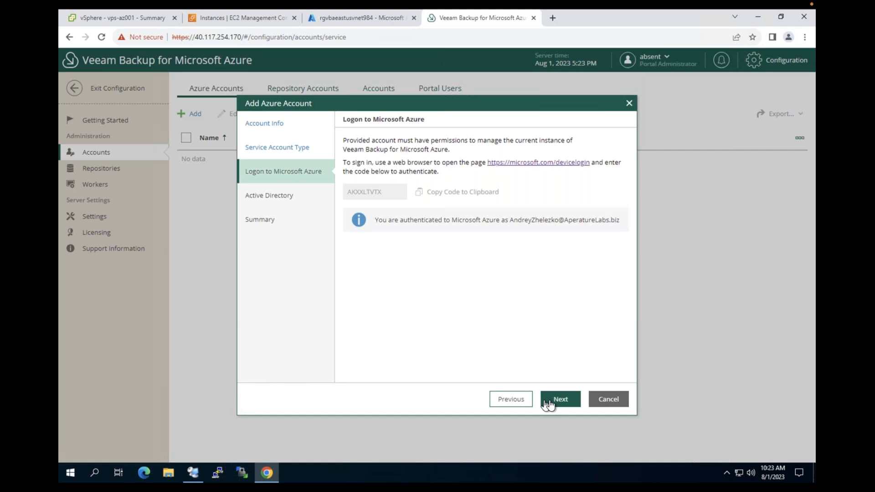
left_click(561, 401)
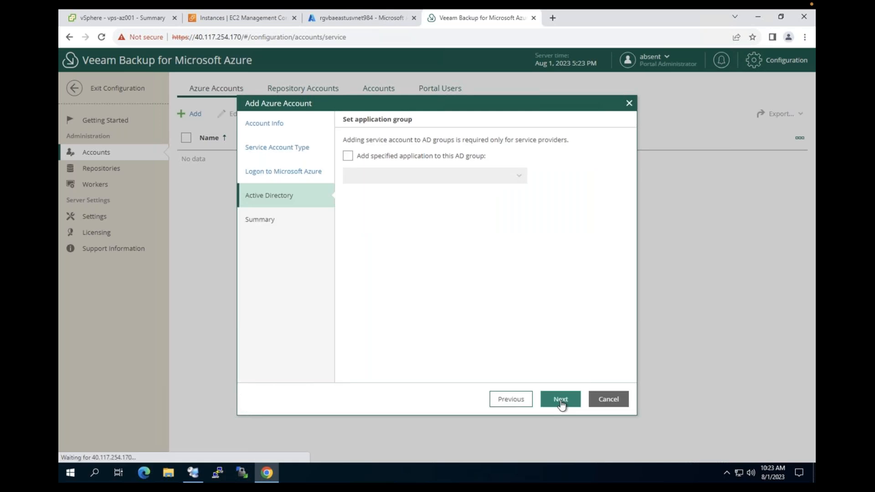
Leave the AD group option unchecked and finish adding AZ demo 001 to Azure Accounts
left_click(383, 155)
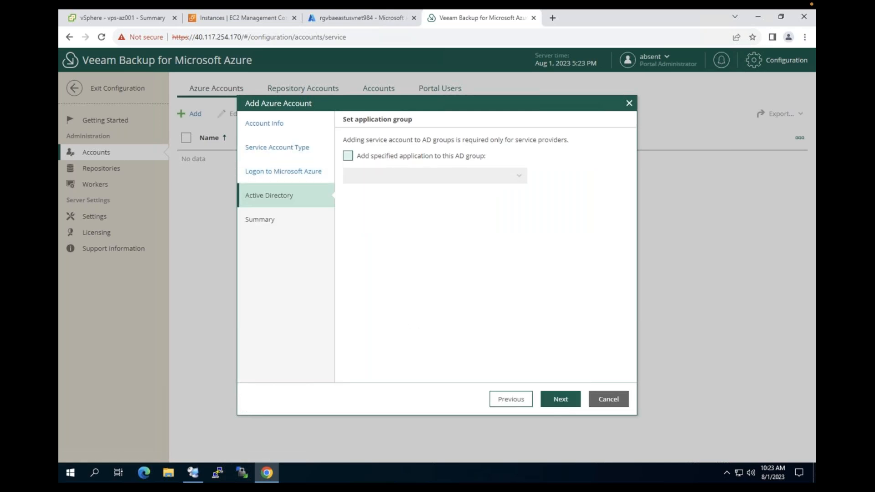
left_click(518, 176)
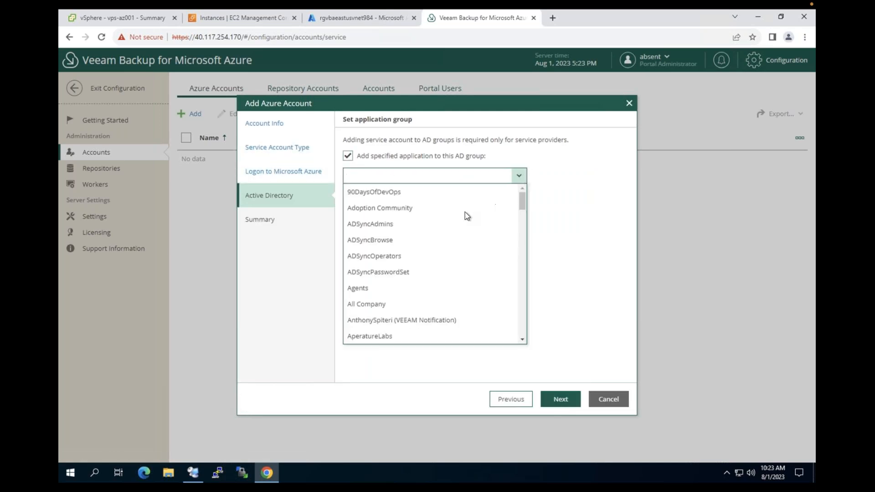
left_click(564, 225)
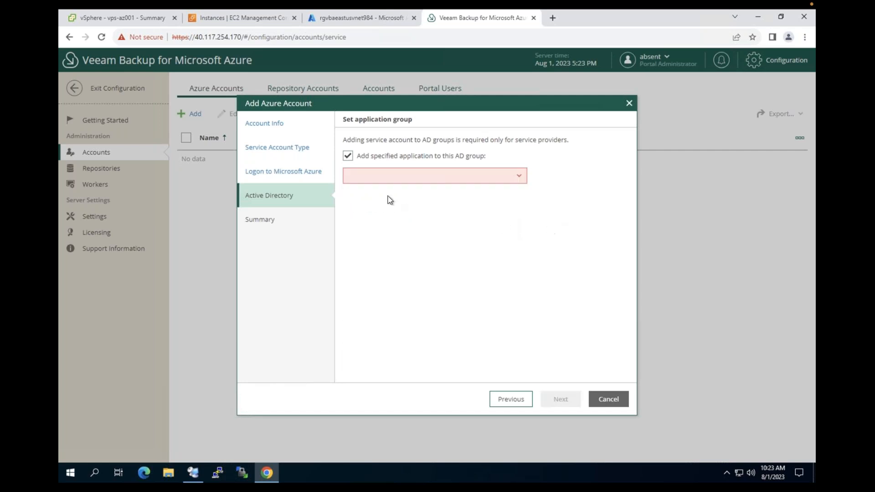
left_click(379, 158)
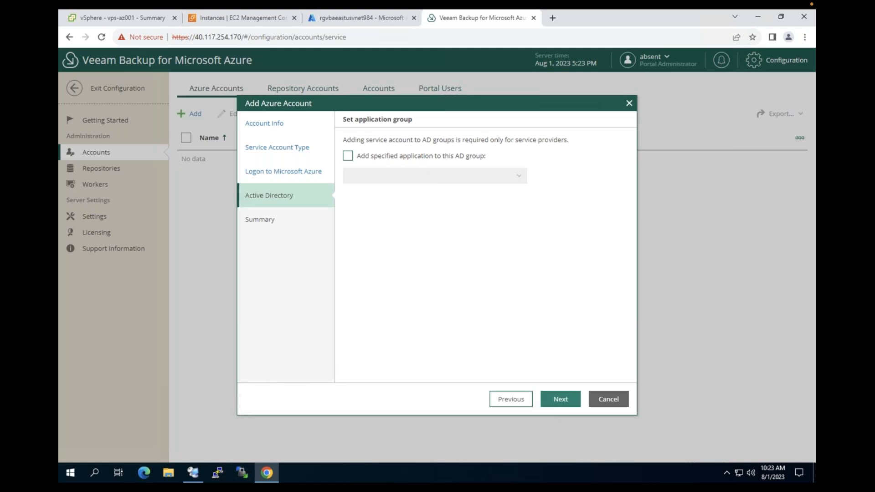
left_click(560, 399)
left_click(560, 399)
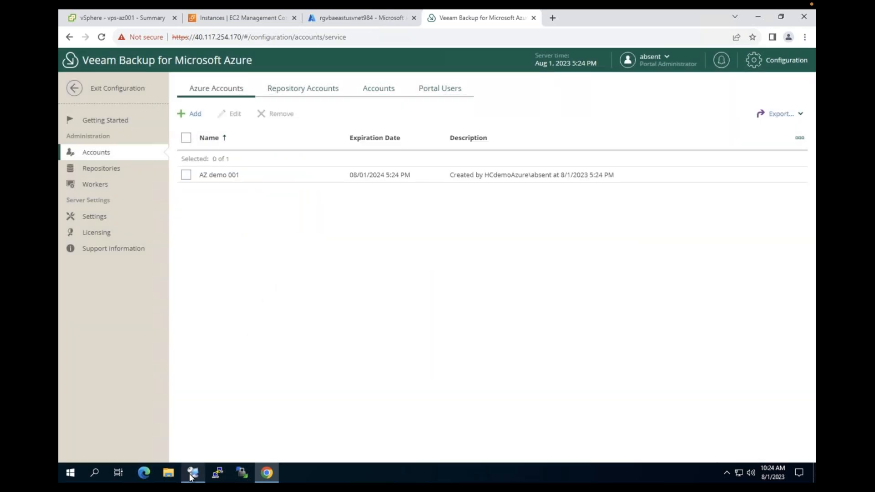
left_click(190, 473)
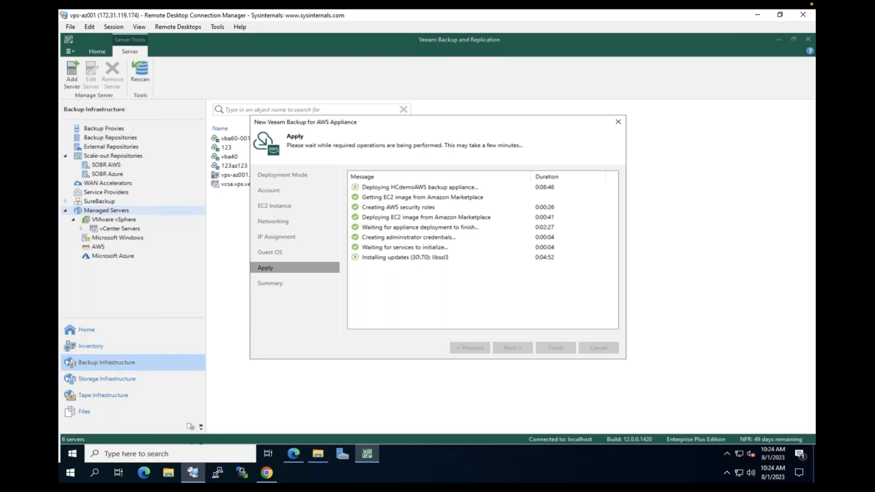
left_click(264, 472)
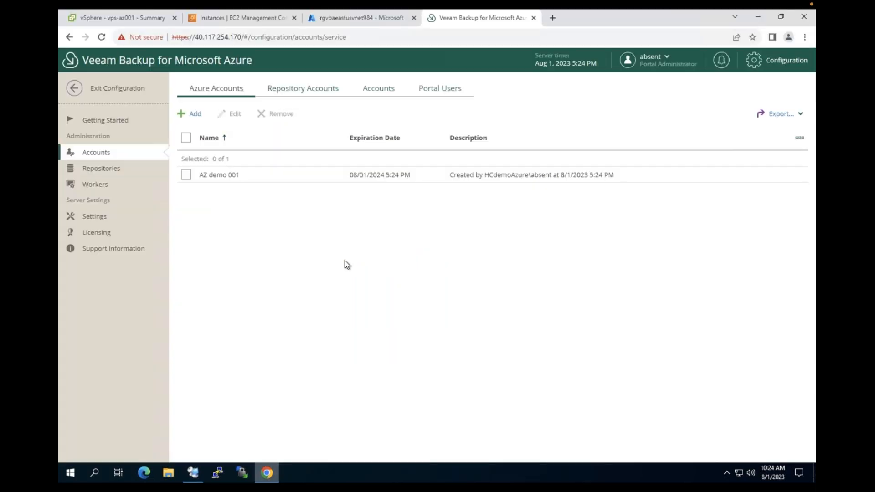
Add a worker network configuration from Getting Started with its region set to East US
left_click(117, 122)
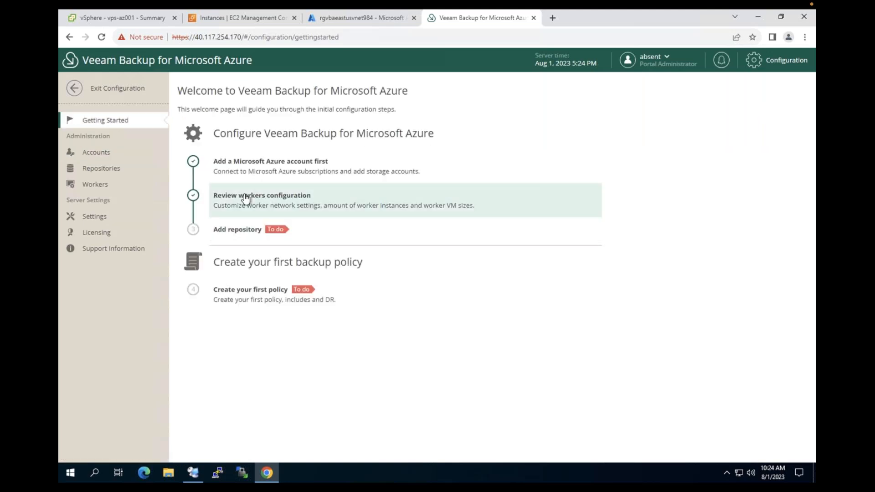
left_click(268, 203)
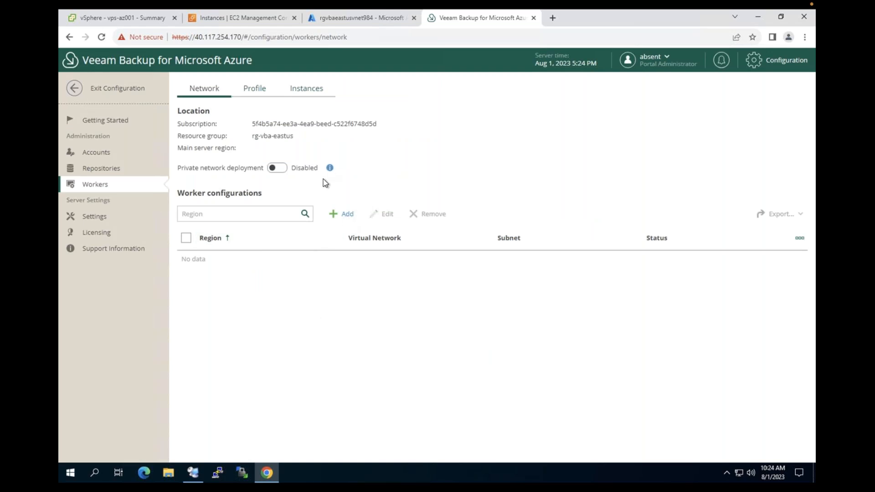
left_click(347, 219)
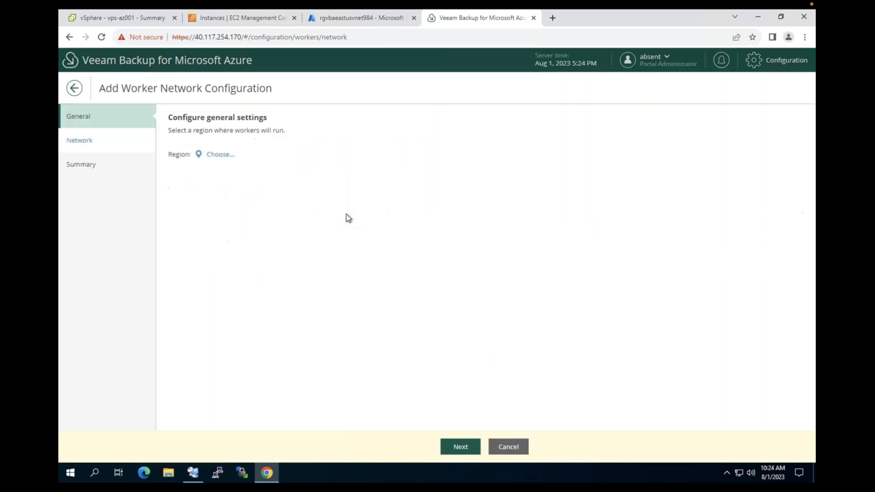
left_click(218, 155)
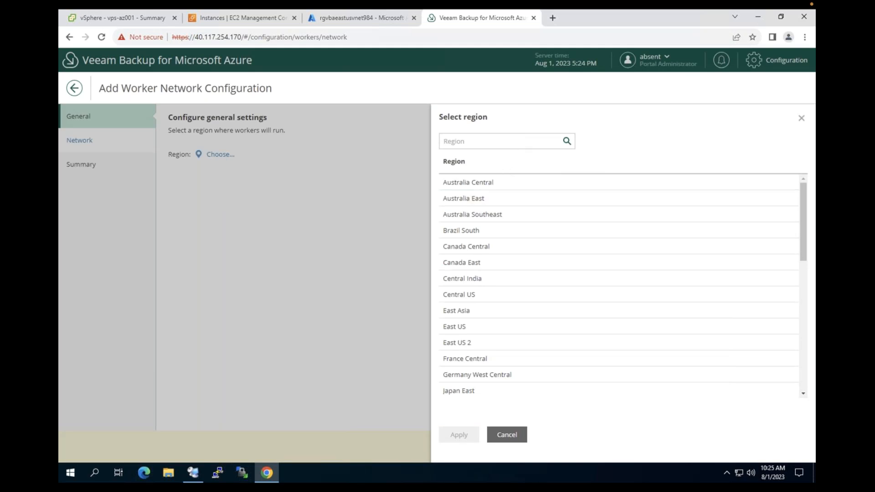
left_click(471, 329)
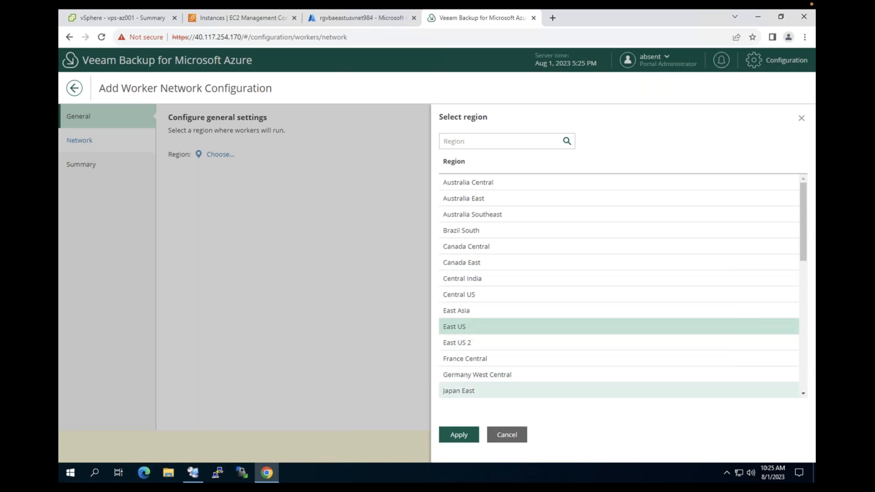
left_click(459, 435)
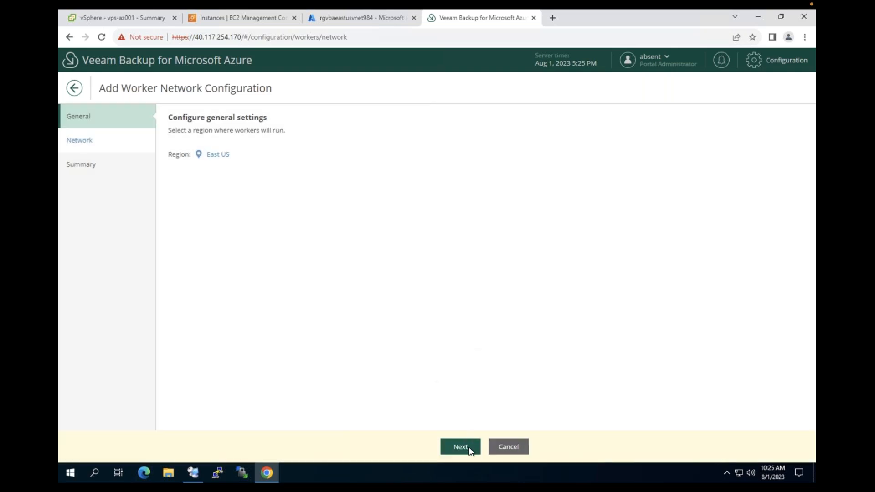
Set the worker's virtual network to rgvbaeastusvnet984, subnet to default (10.0.0.0/24), and security group to VBA
left_click(460, 447)
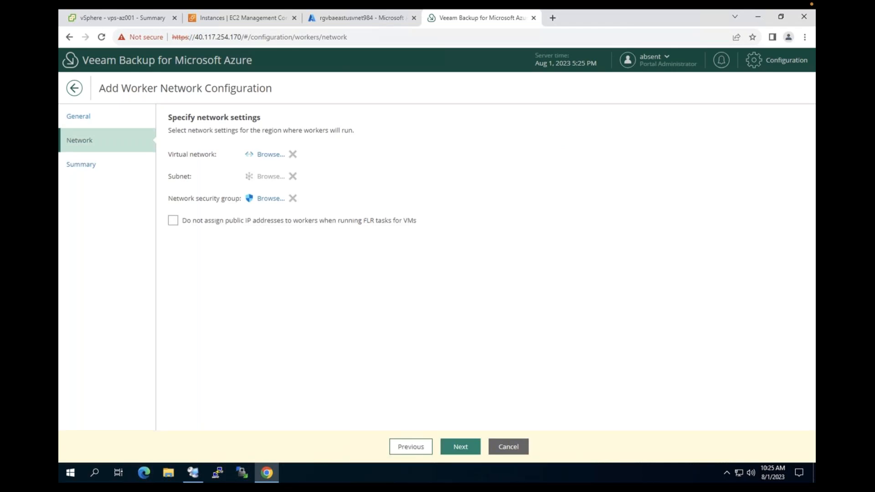
left_click(271, 154)
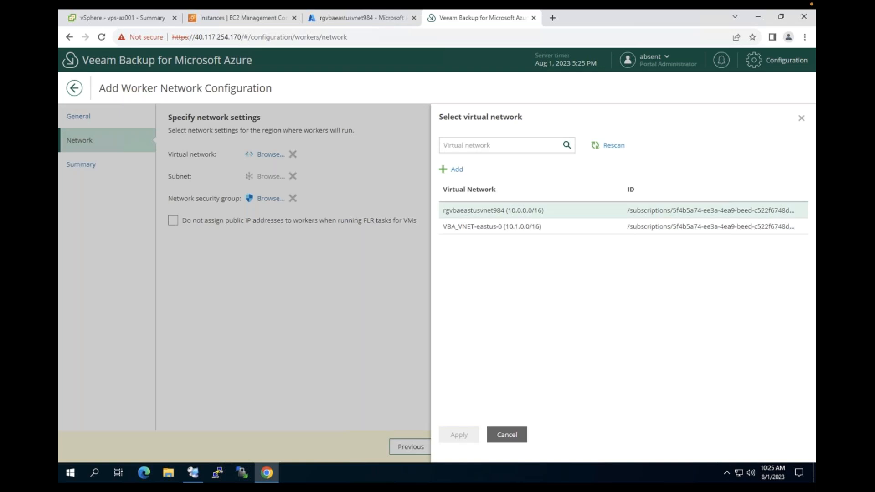
left_click(492, 210)
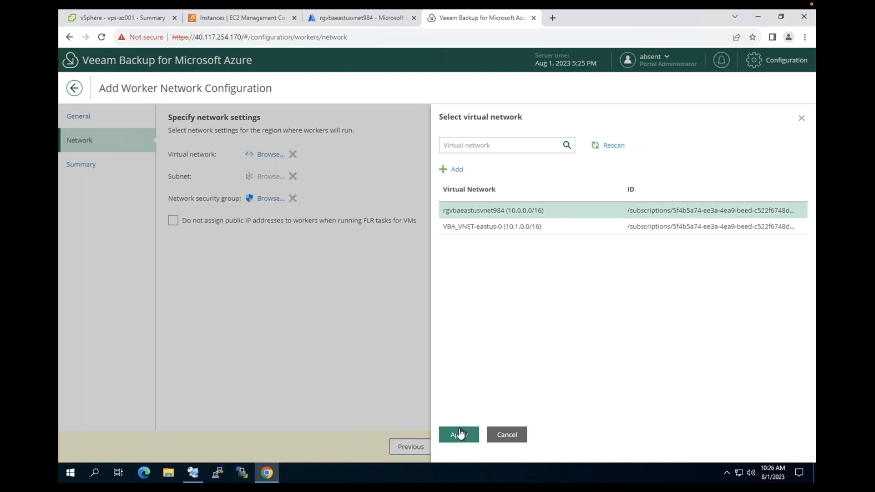
left_click(458, 435)
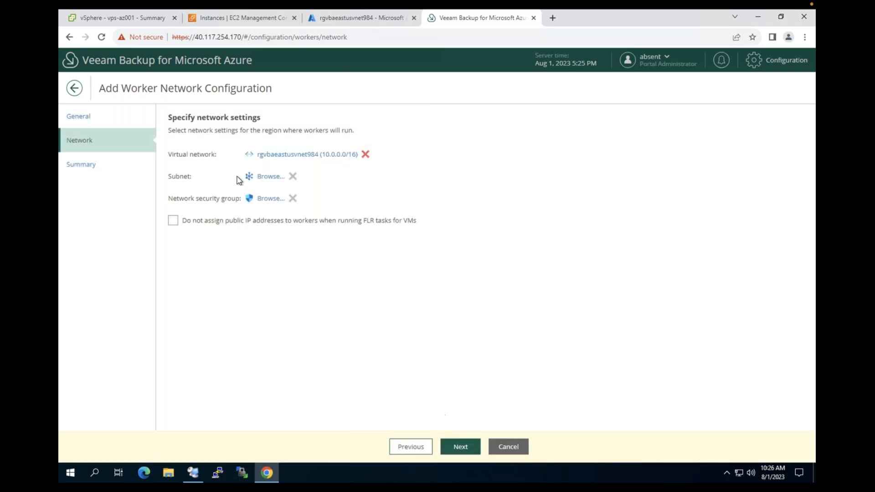
left_click(270, 176)
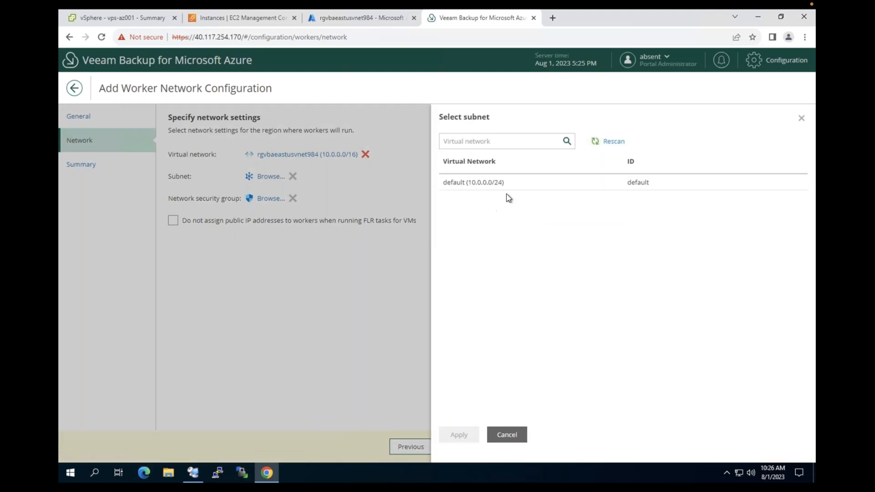
left_click(540, 182)
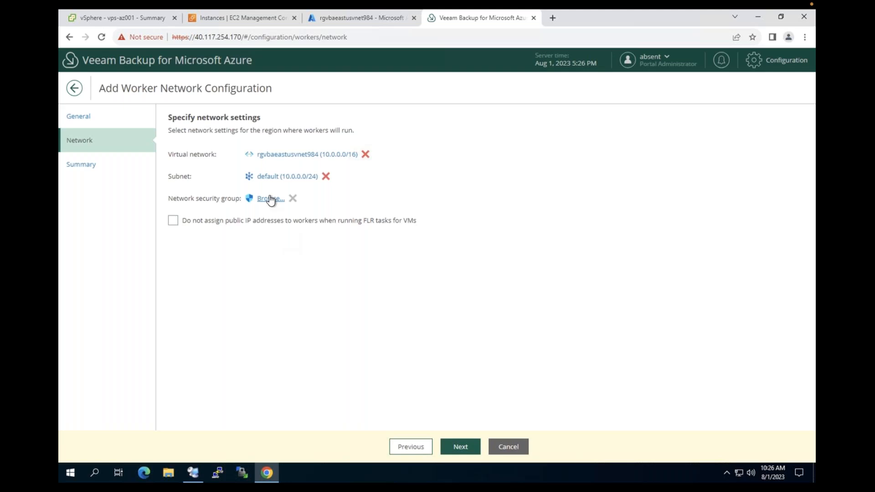
left_click(270, 199)
left_click(458, 182)
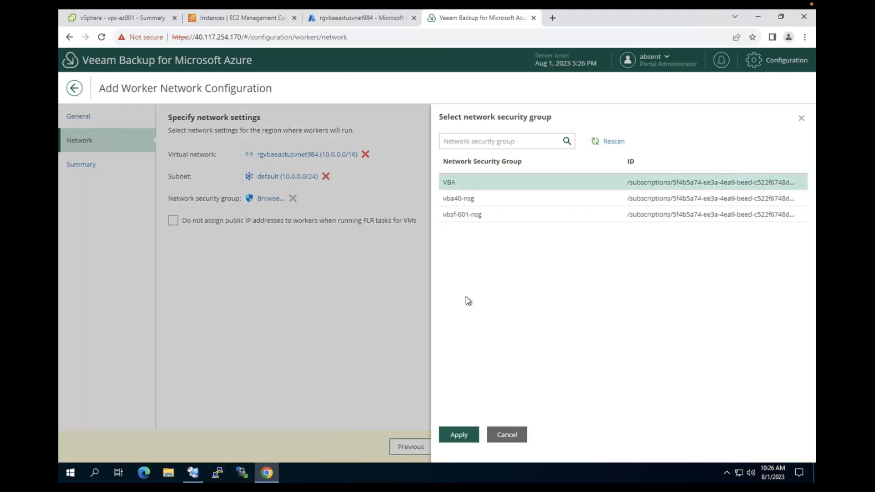
left_click(458, 438)
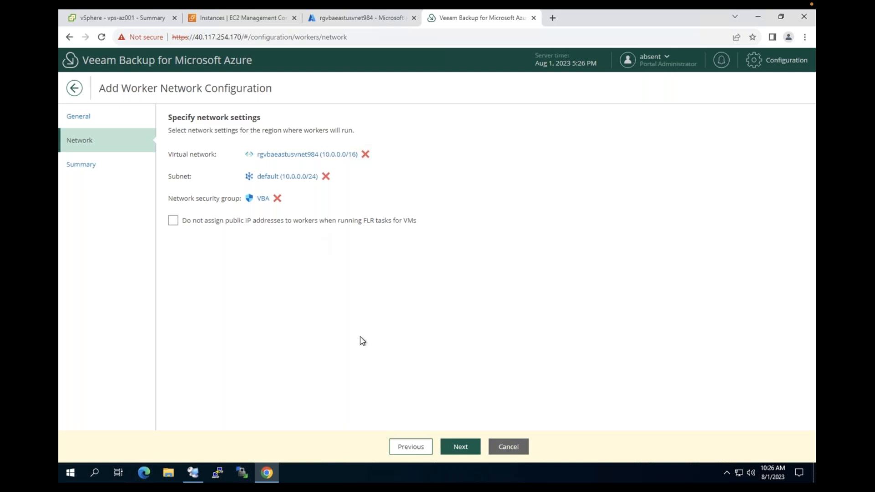
Finish the East US worker configuration so it is listed as Configured
left_click(460, 453)
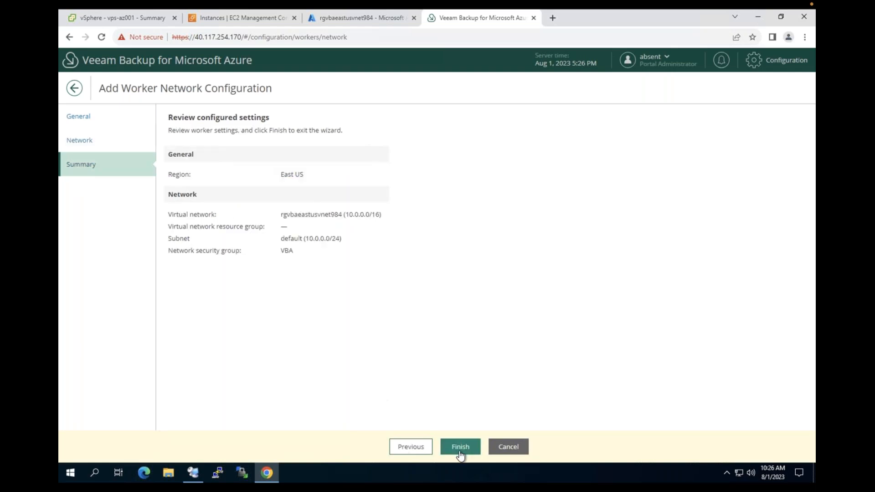
left_click(460, 446)
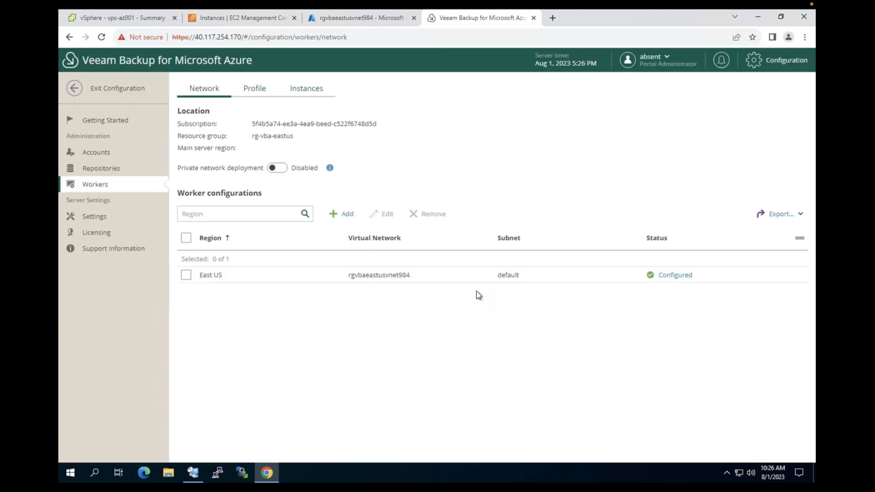
left_click(453, 280)
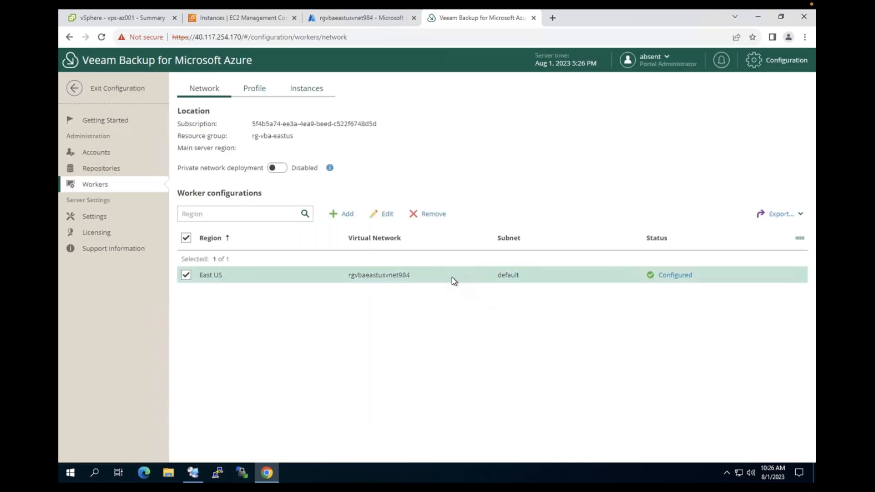
left_click(185, 275)
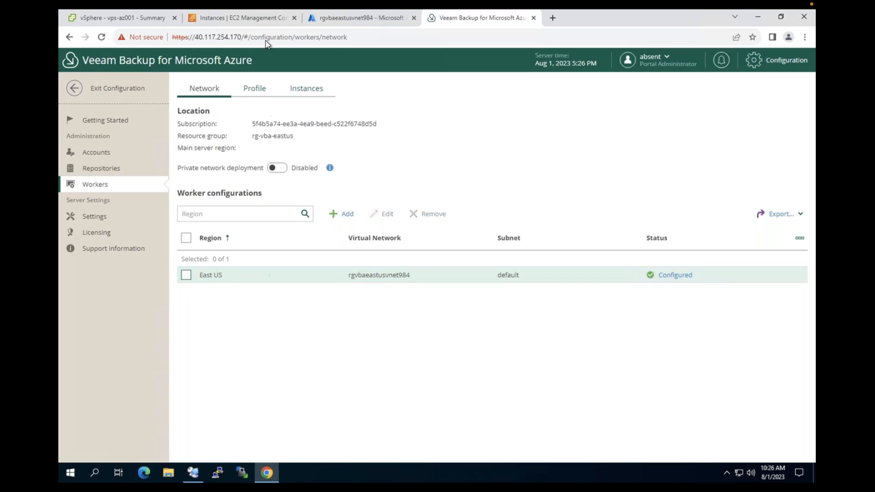
Review the worker's Profile and Instances settings, then return to the Getting Started checklist
left_click(254, 90)
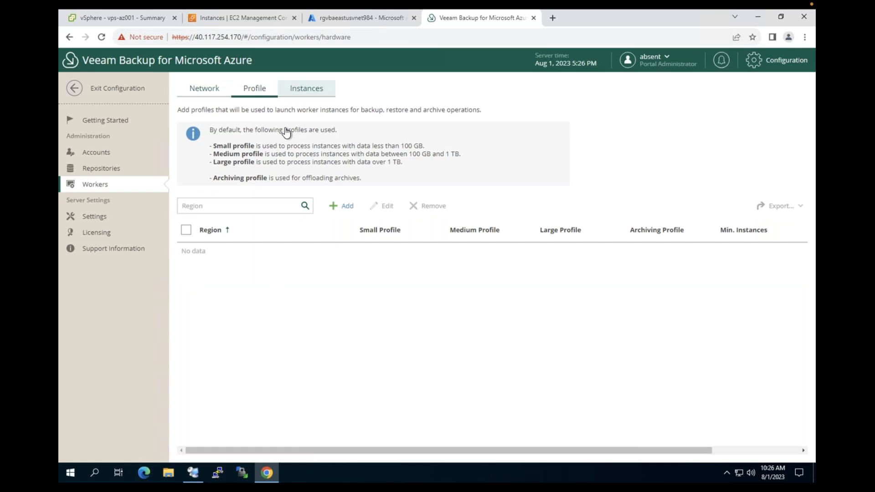
left_click(308, 88)
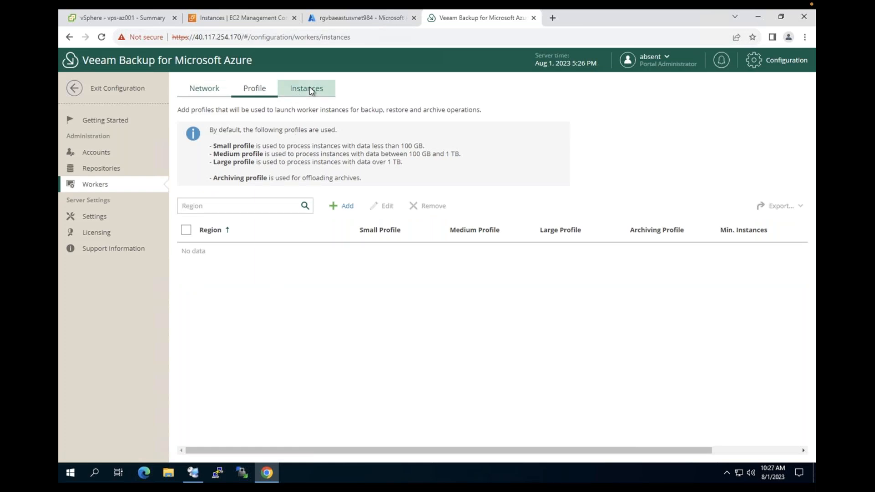
left_click(190, 89)
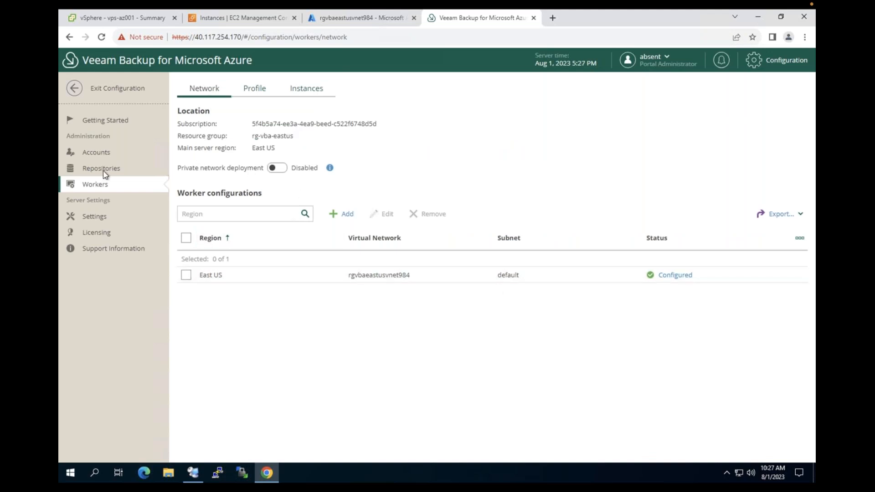
left_click(106, 122)
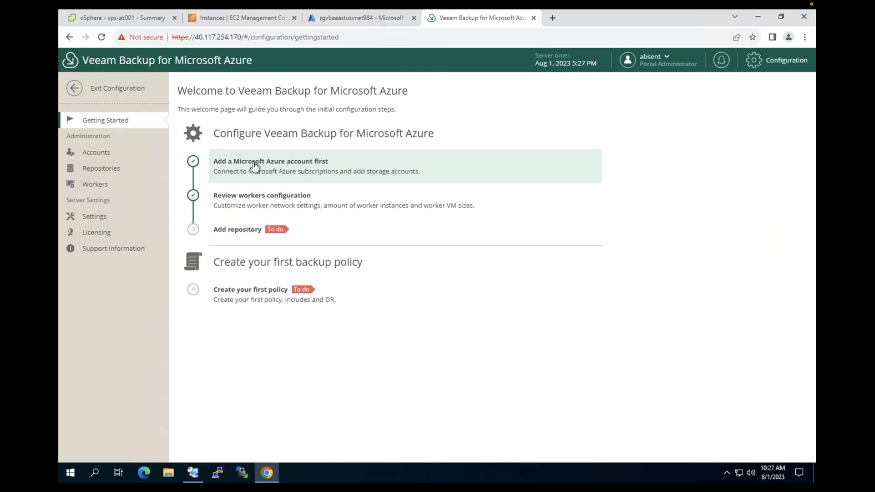
Start adding a new repository and name it HCdemoazure001
left_click(314, 236)
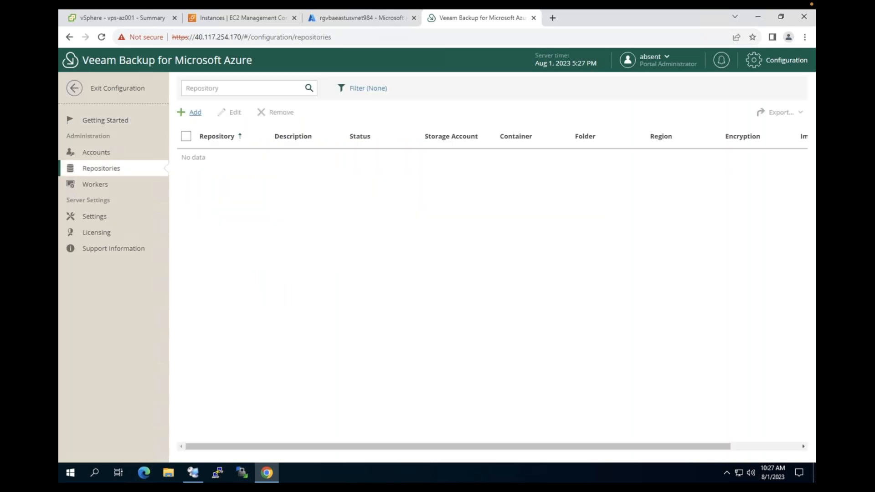
left_click(195, 112)
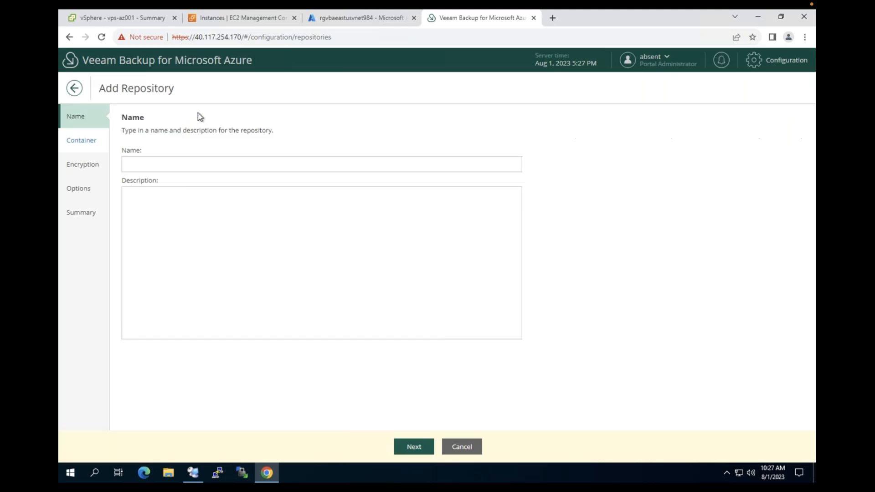
left_click(178, 162)
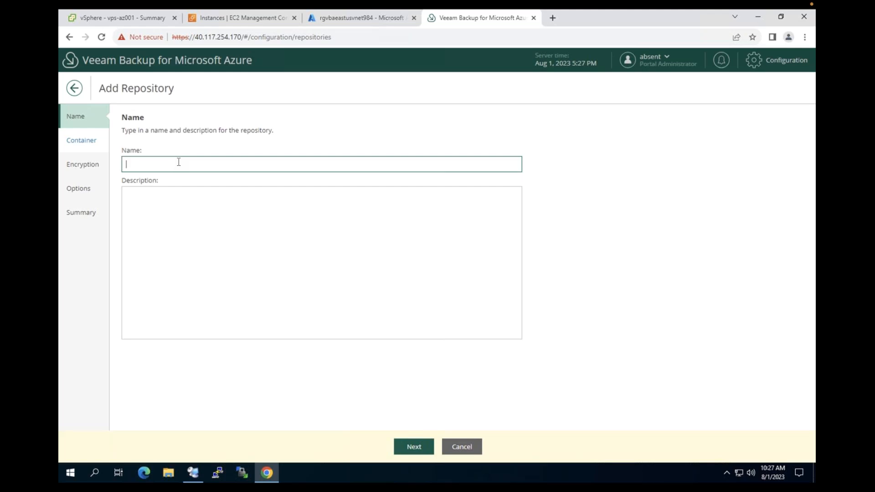
type("HCde")
key("BackSpace")
type("emoazure001")
Keep the only repository account and choose storage account eastusgenpurposestorage
left_click(419, 451)
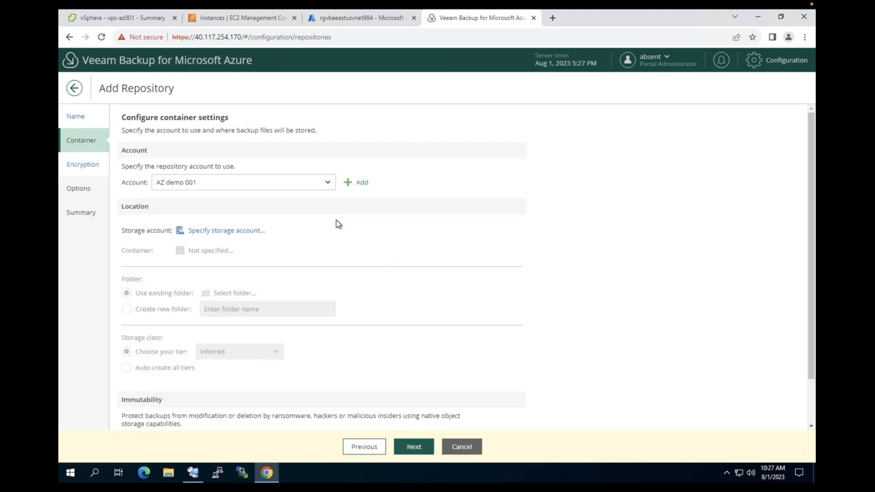
left_click(269, 182)
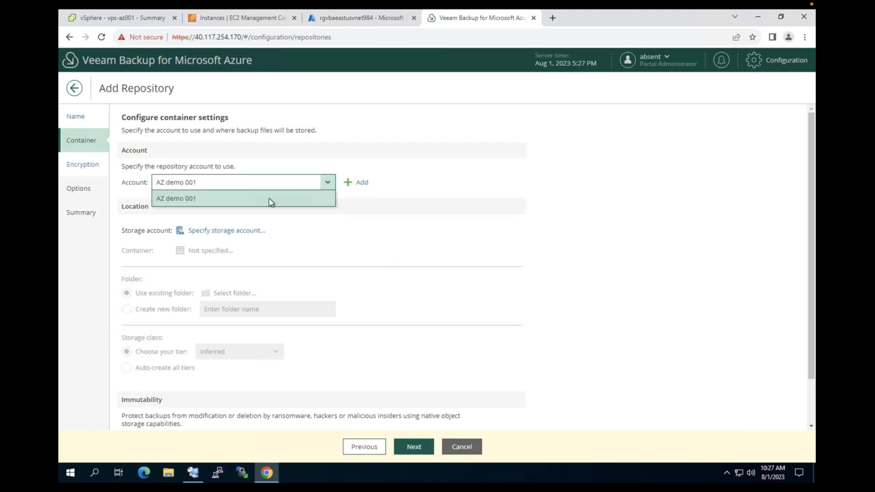
left_click(275, 199)
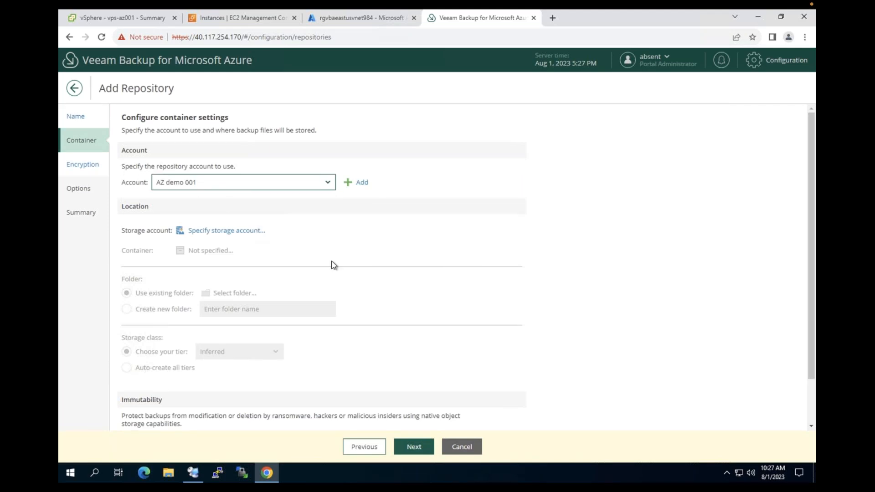
scroll(328, 293, "down", 1)
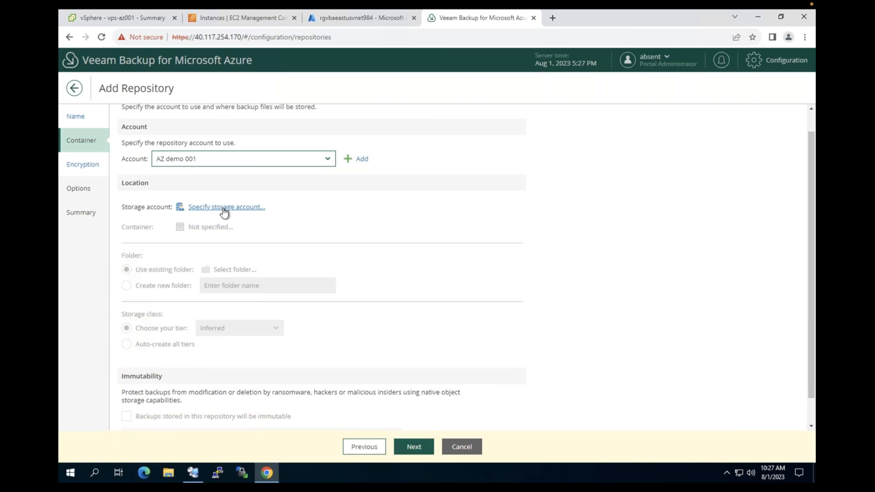
left_click(222, 208)
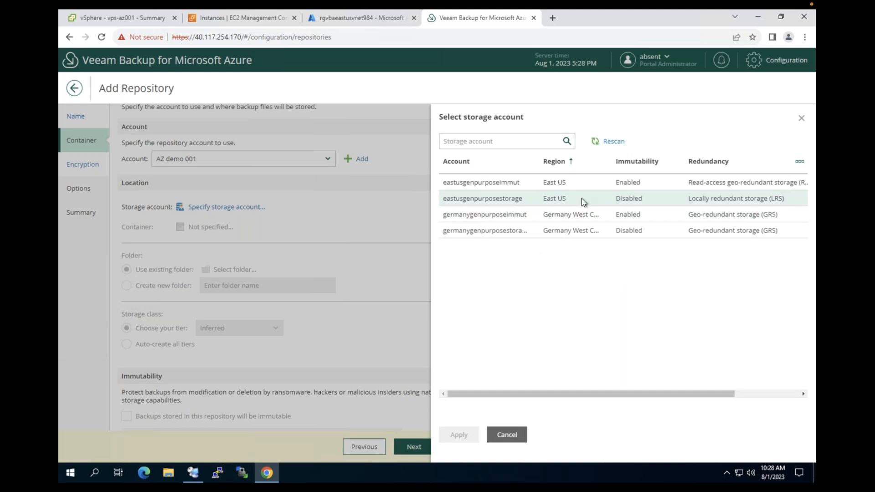
left_click(523, 200)
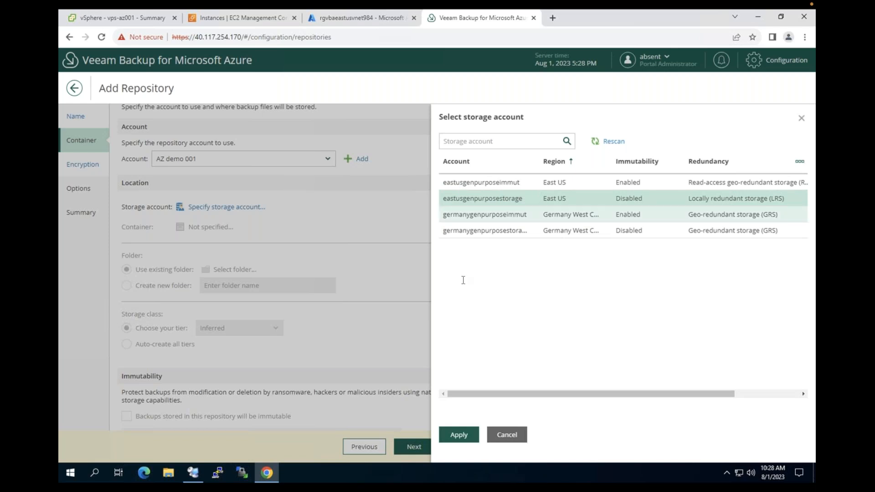
left_click(459, 438)
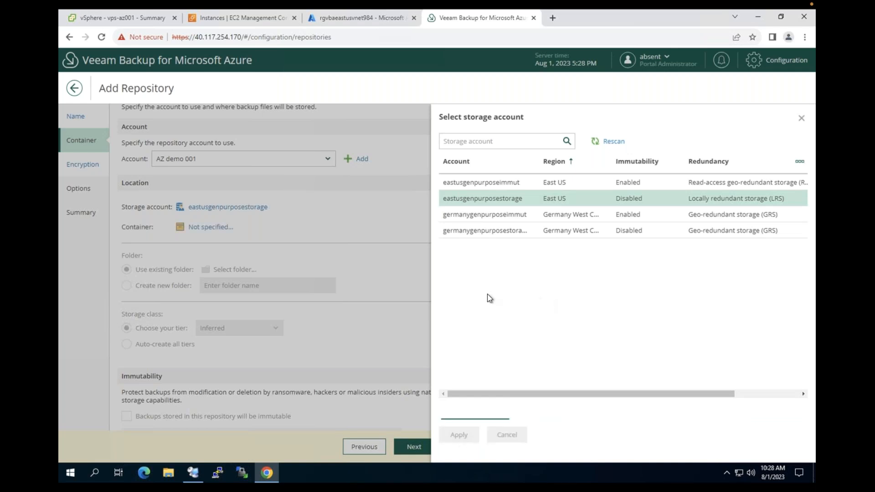
Select the vbav4 container for the repository
scroll(141, 364, "down", 1)
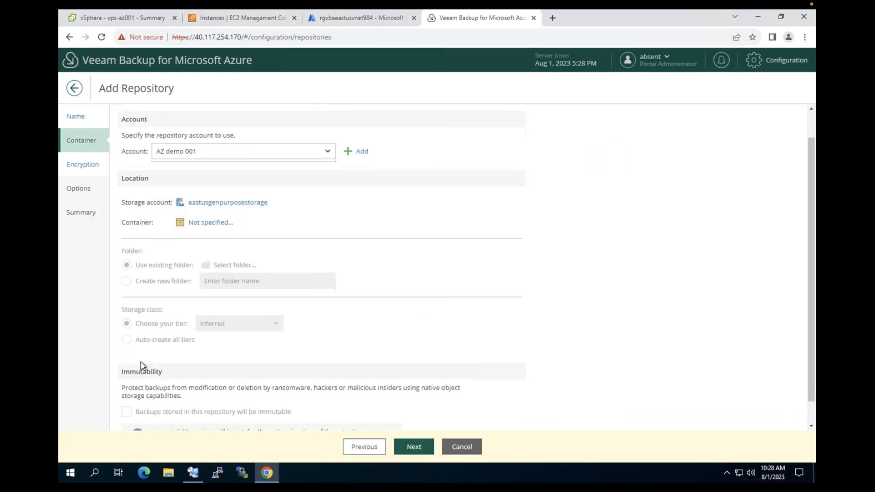
left_click_drag(122, 348, 294, 388)
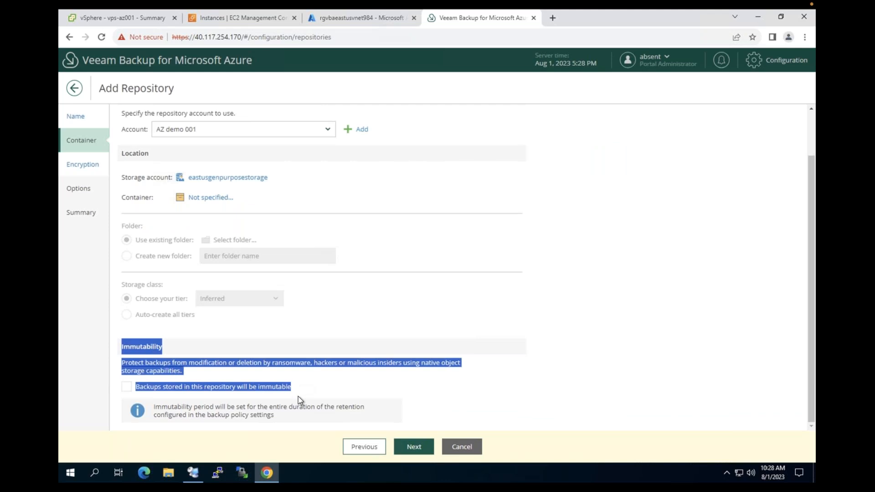
left_click(318, 386)
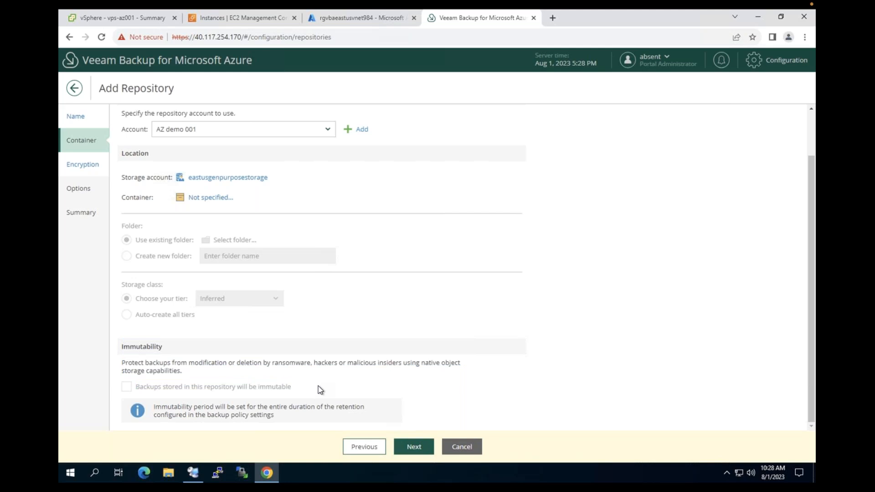
left_click(219, 203)
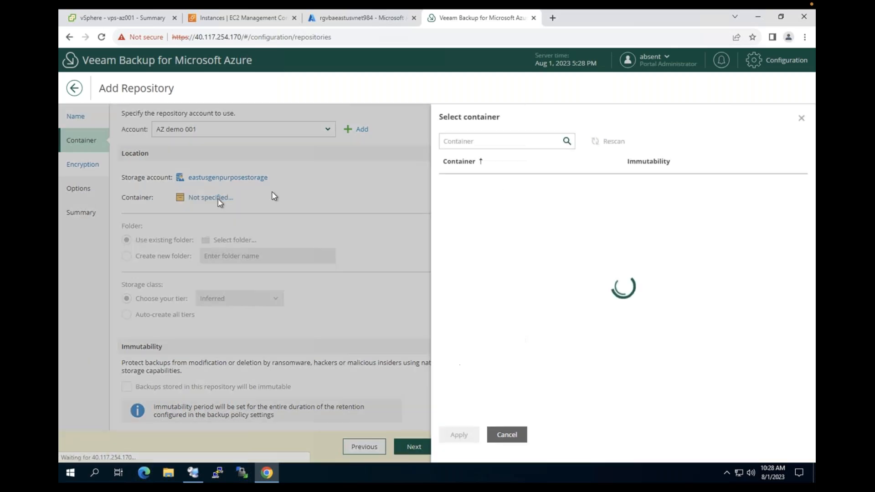
left_click(479, 188)
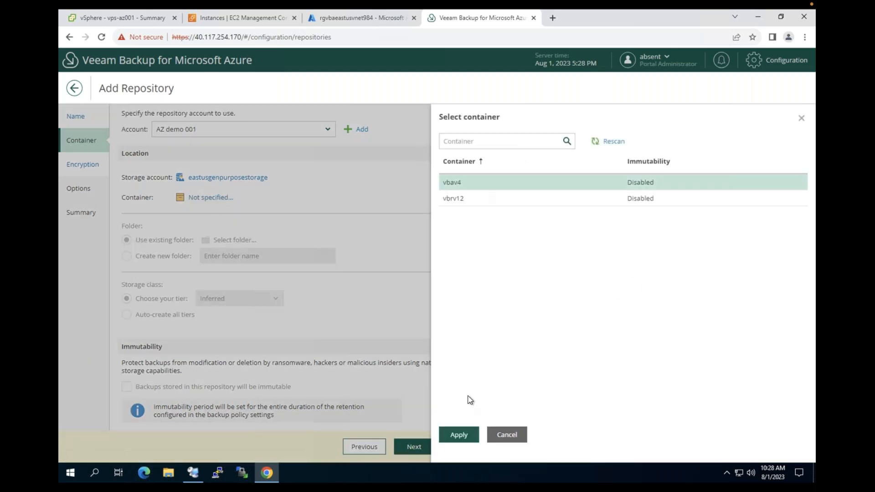
left_click(640, 163)
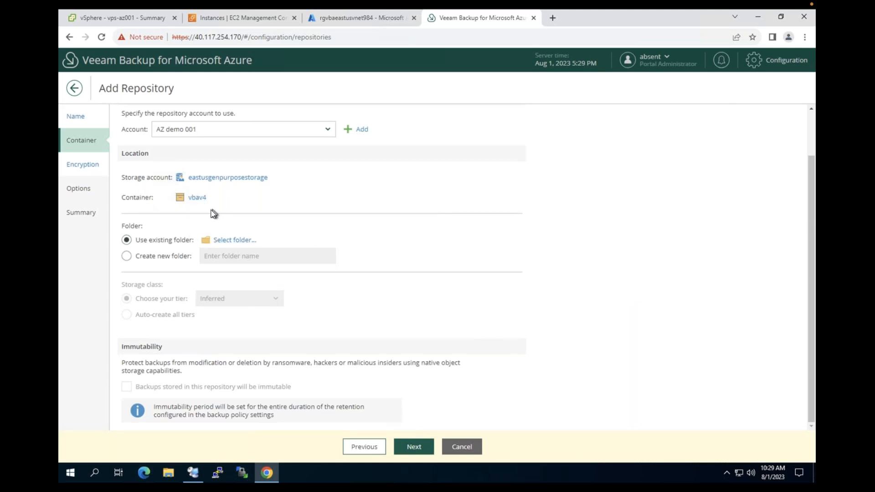
Create a new repository folder named HCdemoazure001
left_click(145, 256)
left_click(230, 256)
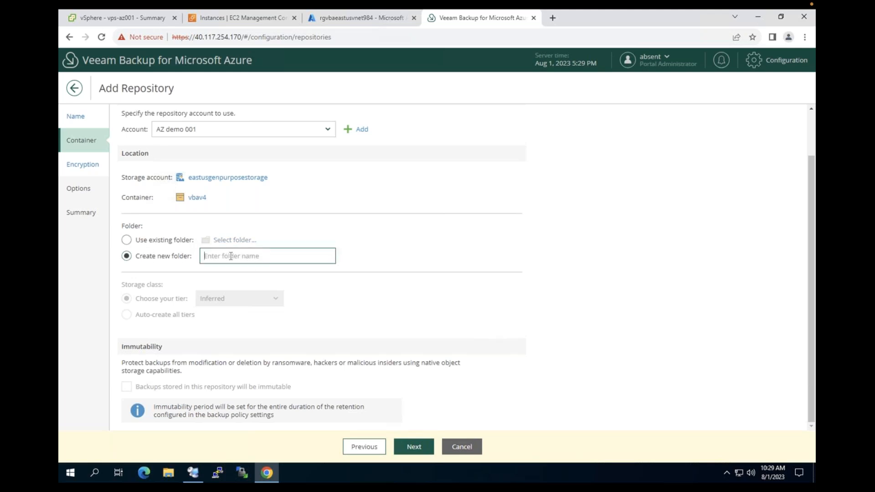
type("HCdemoaz")
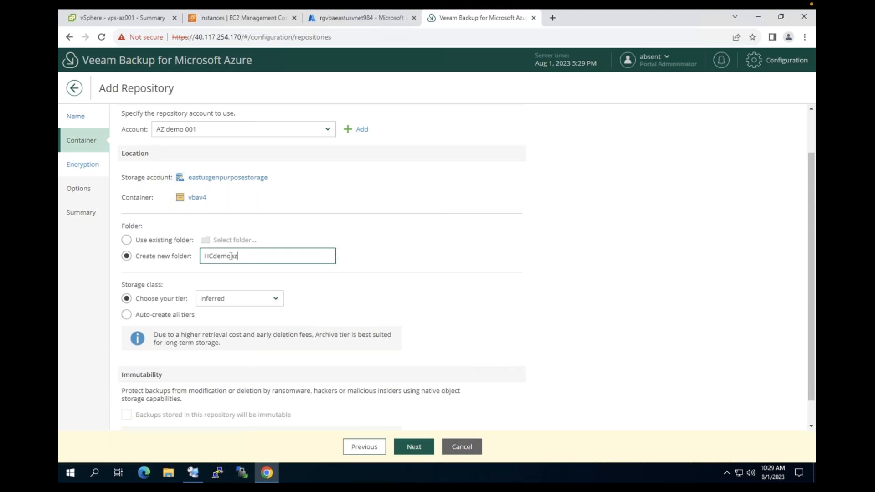
type("ure0011")
key("BackSpace")
type("o")
Set the storage class to auto-create all tiers
left_click(168, 319)
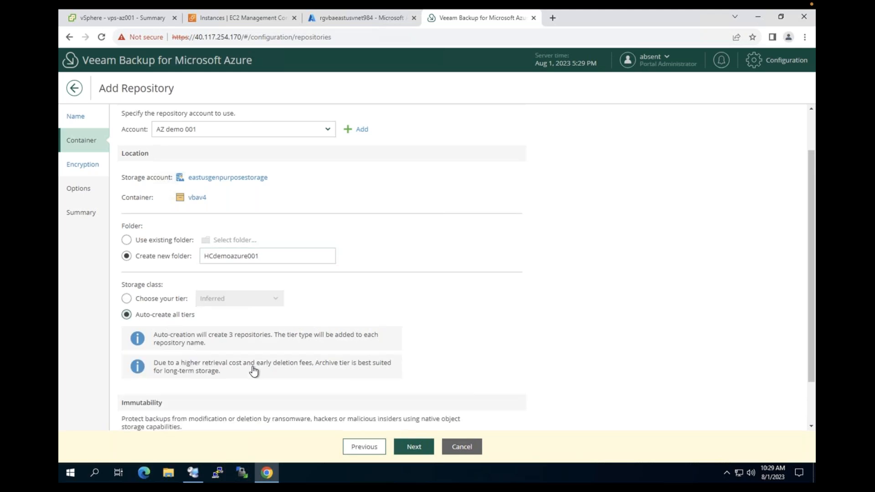
scroll(252, 353, "down", 1)
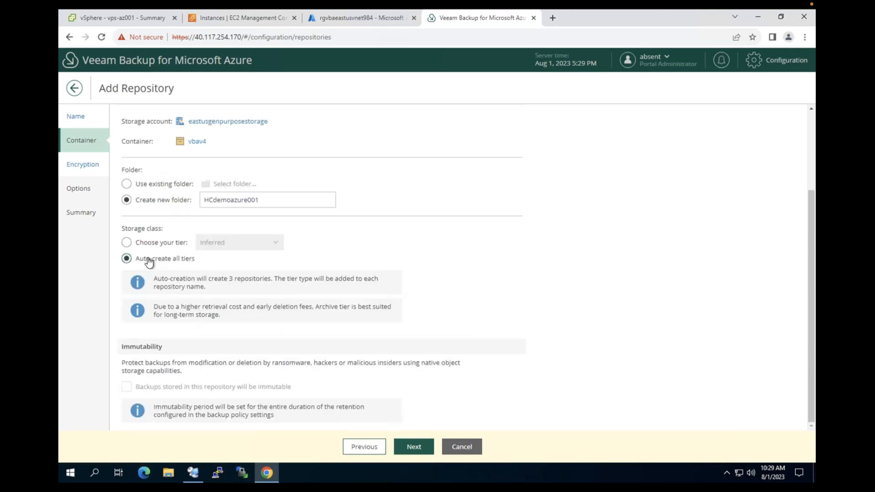
left_click(193, 242)
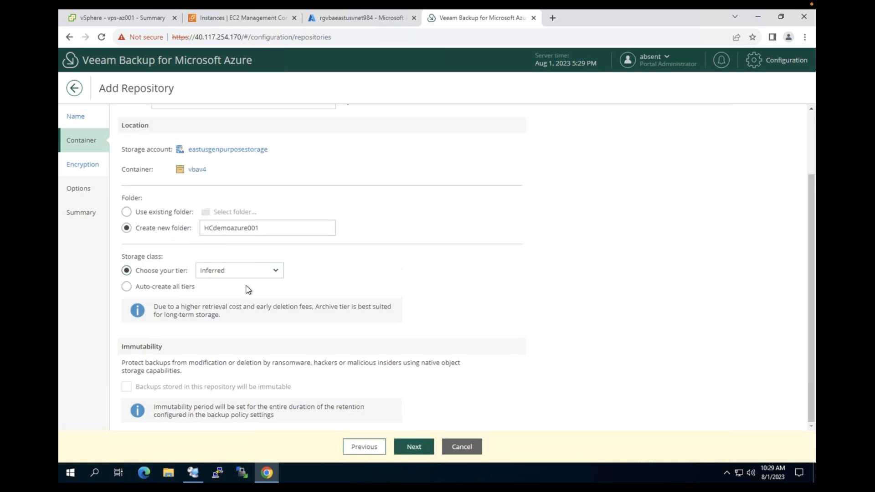
left_click(274, 271)
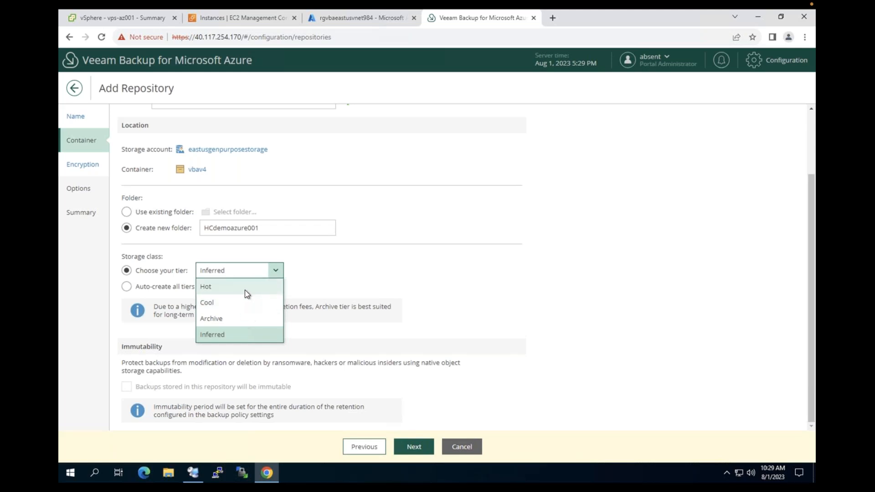
left_click(315, 280)
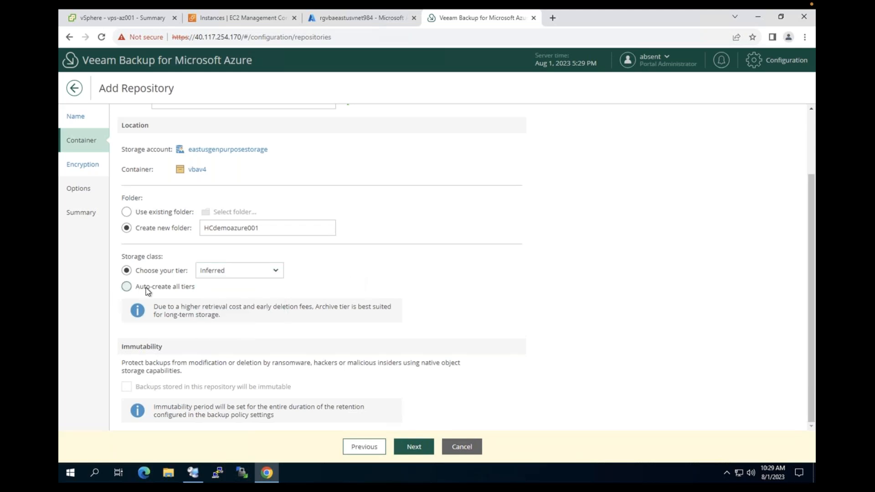
left_click(126, 287)
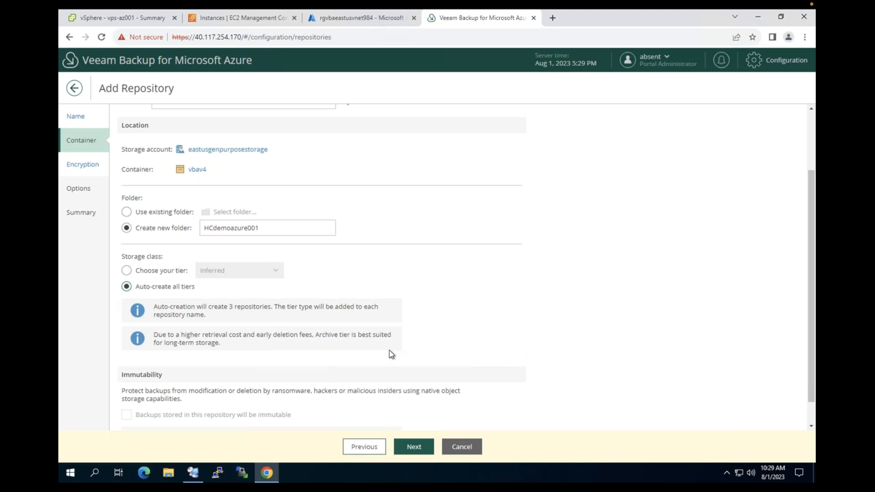
scroll(391, 354, "down", 1)
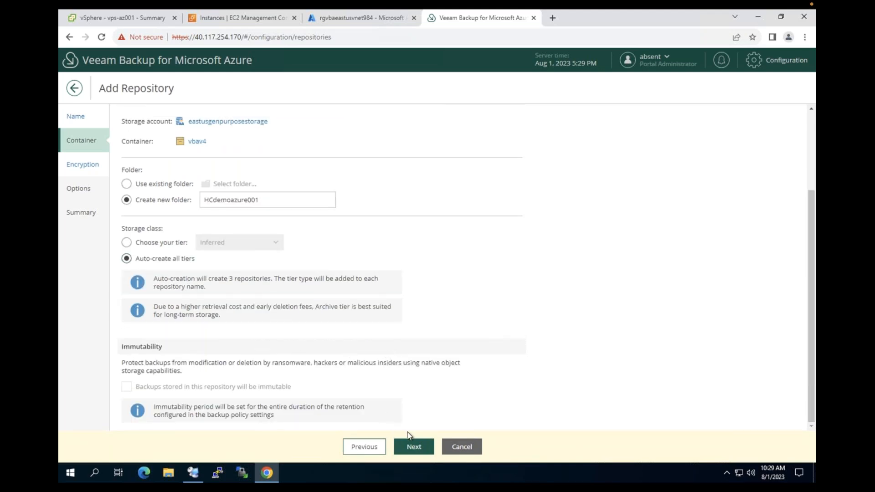
Leave encryption off, accept the default options, and finish creating the repository
left_click(414, 448)
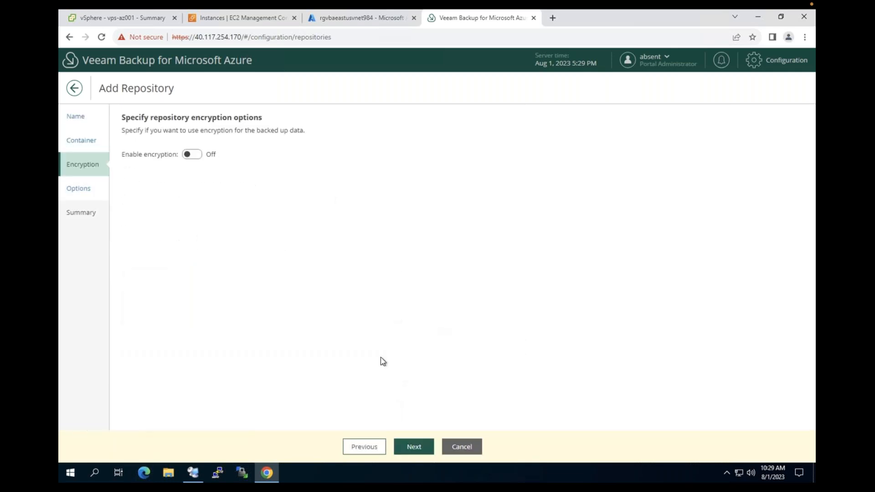
left_click(412, 449)
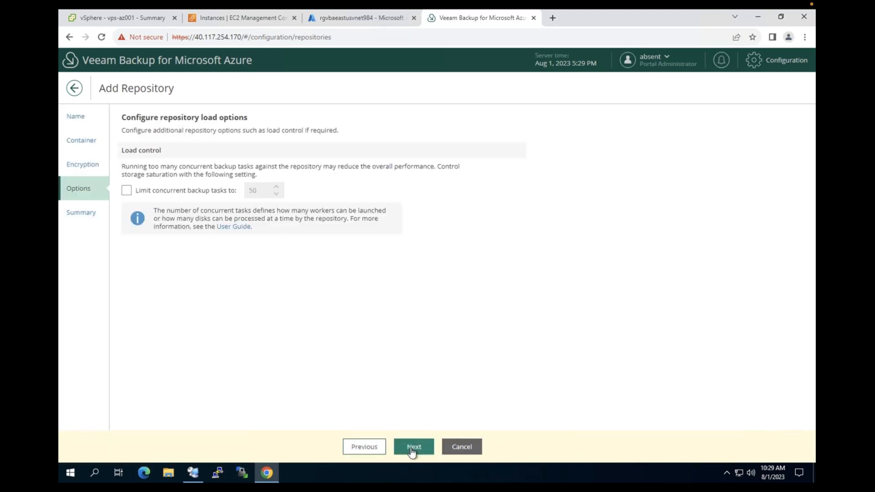
left_click(412, 449)
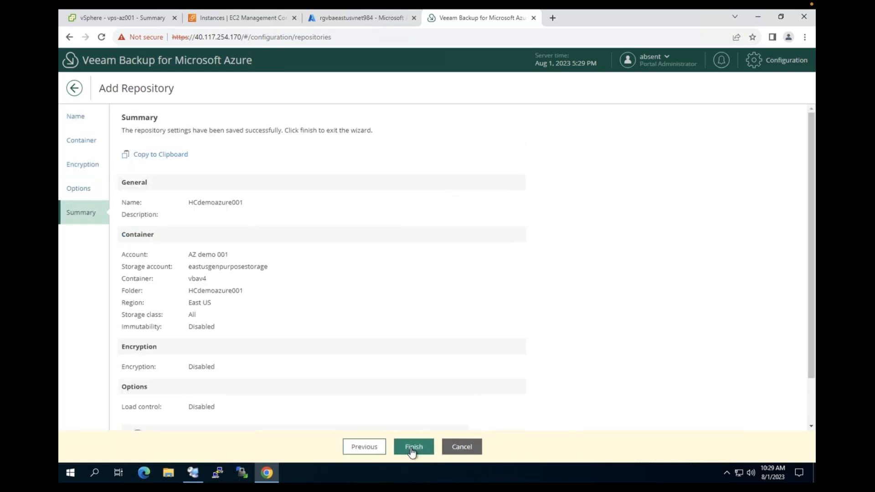
left_click(413, 447)
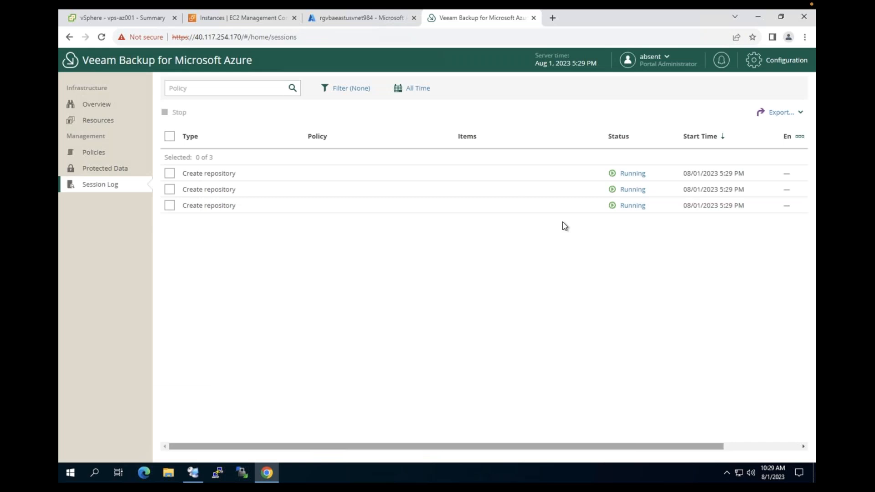
Check the details of the first two Create repository sessions
left_click(632, 174)
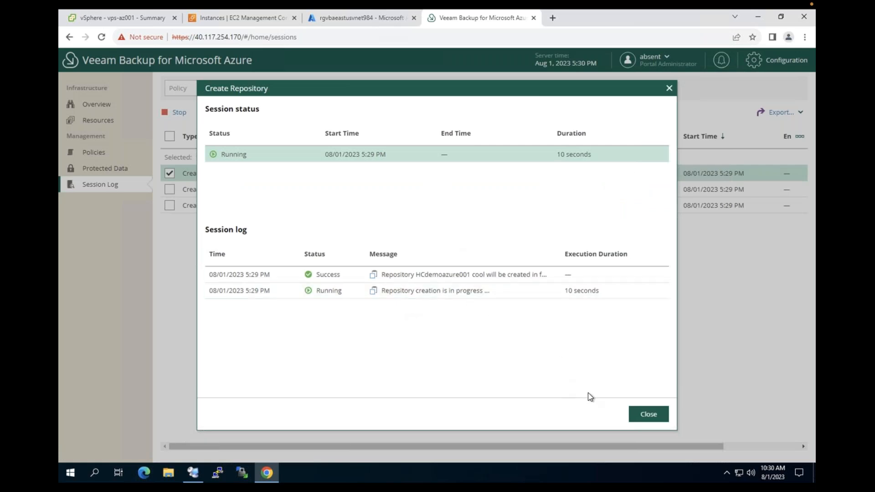
left_click(652, 415)
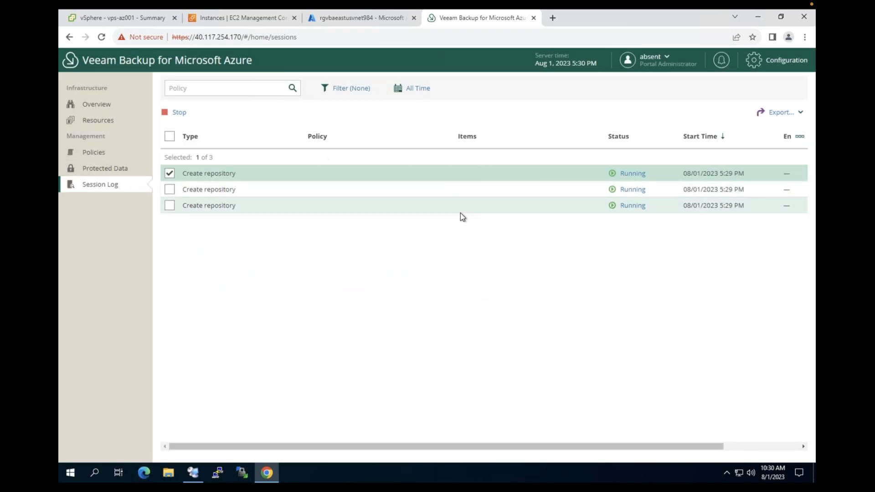
left_click(169, 173)
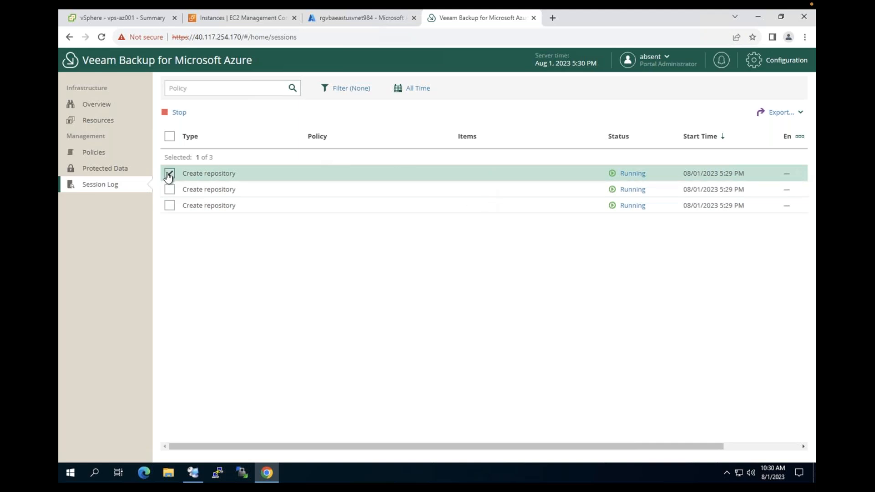
left_click(632, 191)
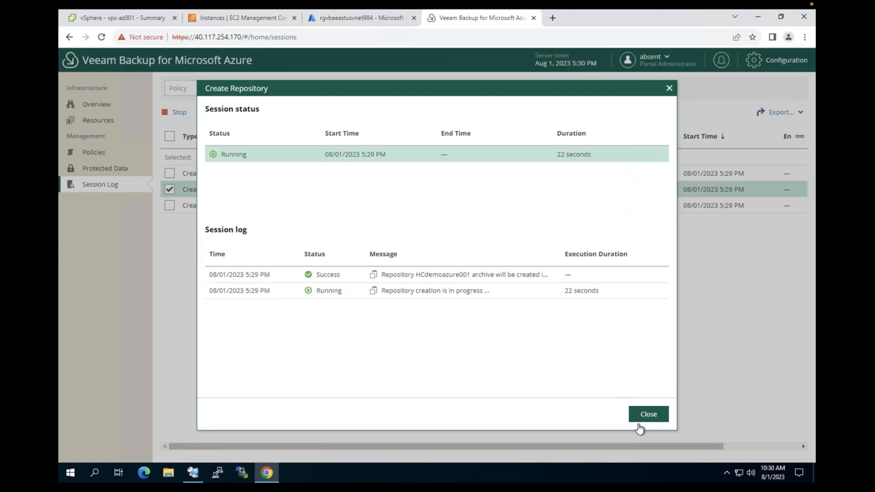
left_click(648, 413)
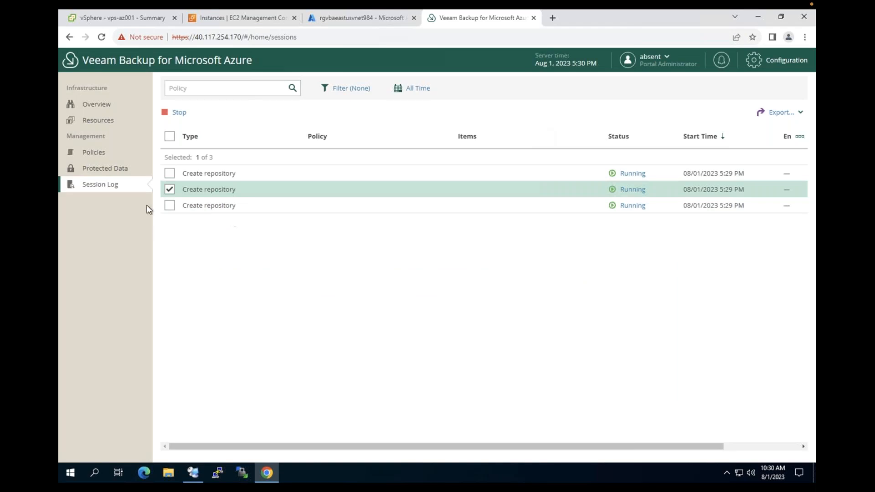
left_click(169, 189)
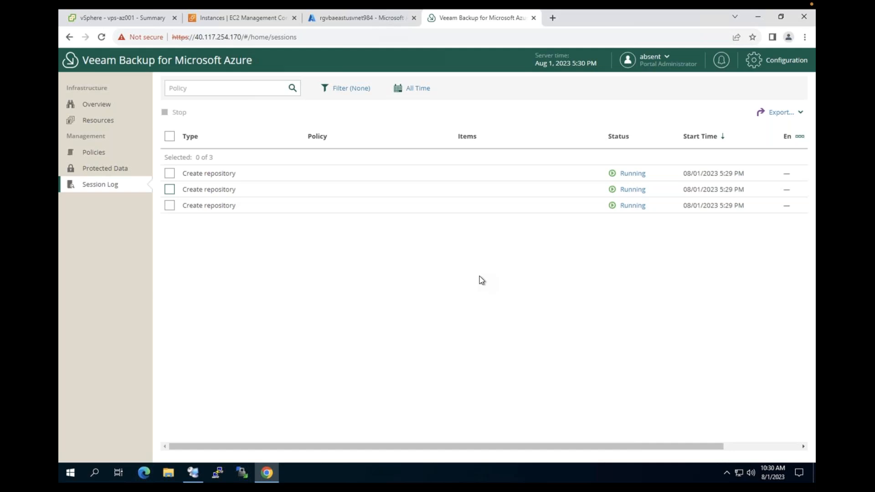
Confirm the repository sessions succeeded in the Session Log, then return to Getting Started
left_click(757, 65)
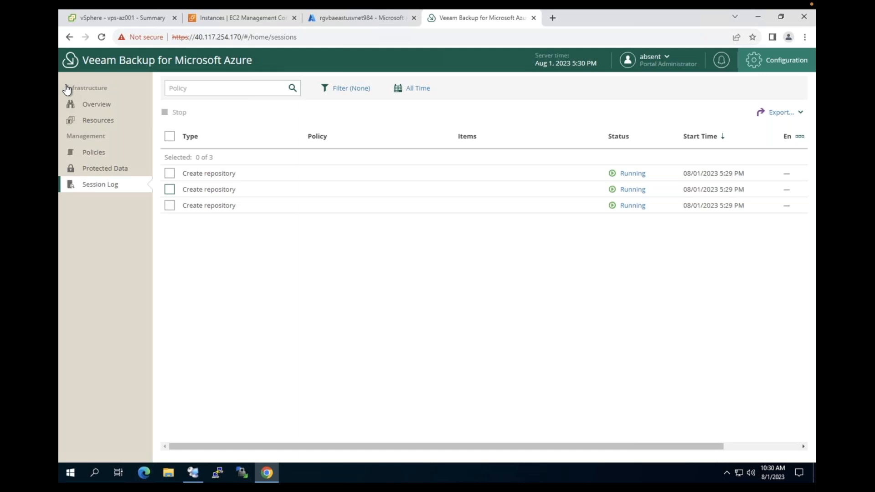
left_click(97, 109)
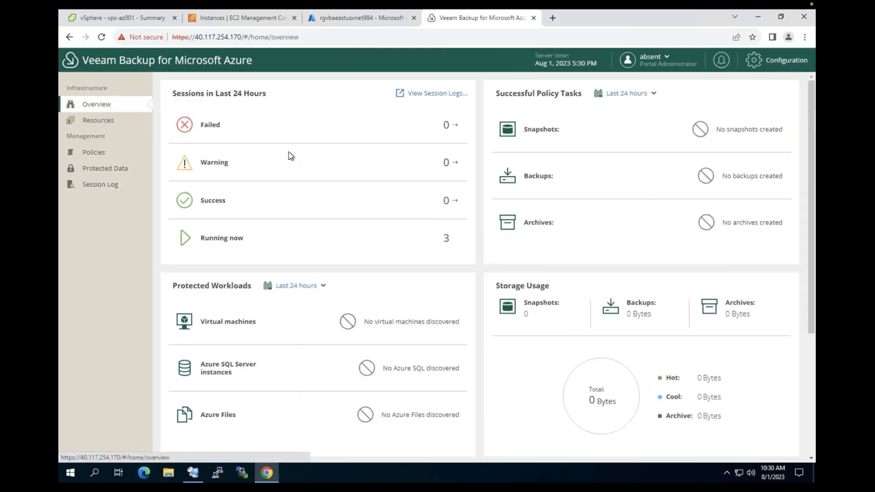
left_click(759, 60)
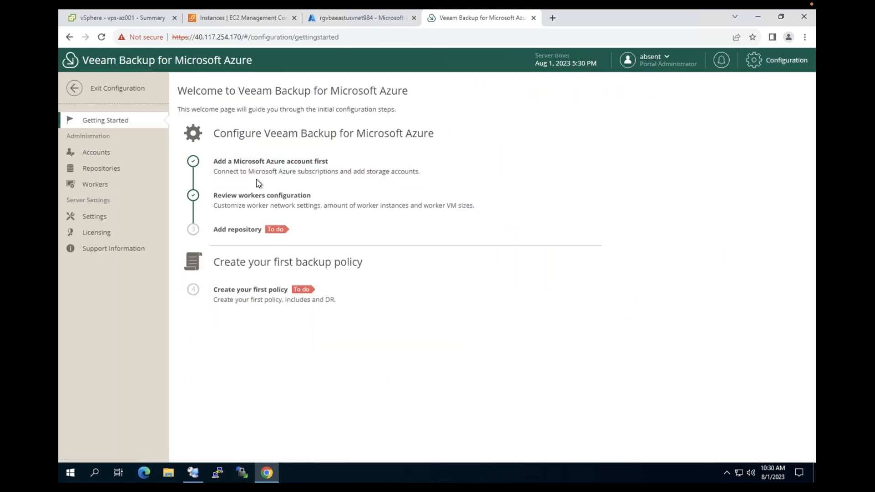
left_click(101, 95)
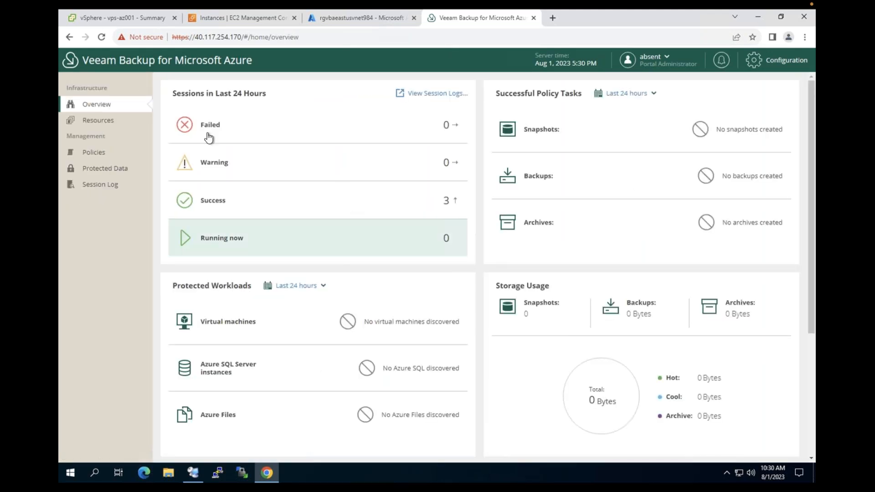
left_click(97, 186)
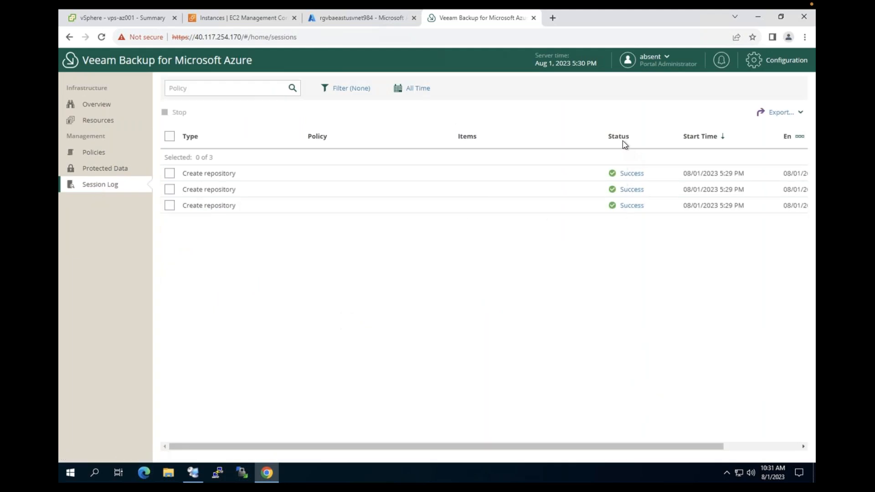
left_click(771, 68)
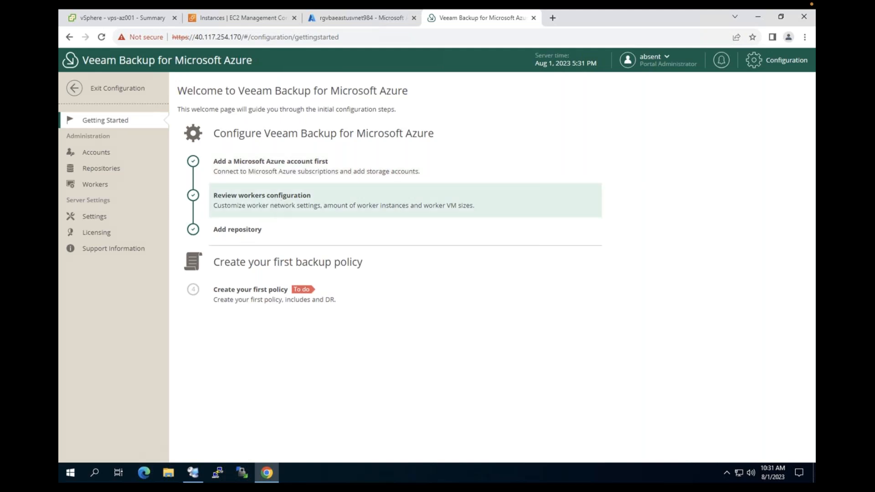
Create a new VM backup policy named HCdemoazure001 and continue to its Sources step
left_click(263, 298)
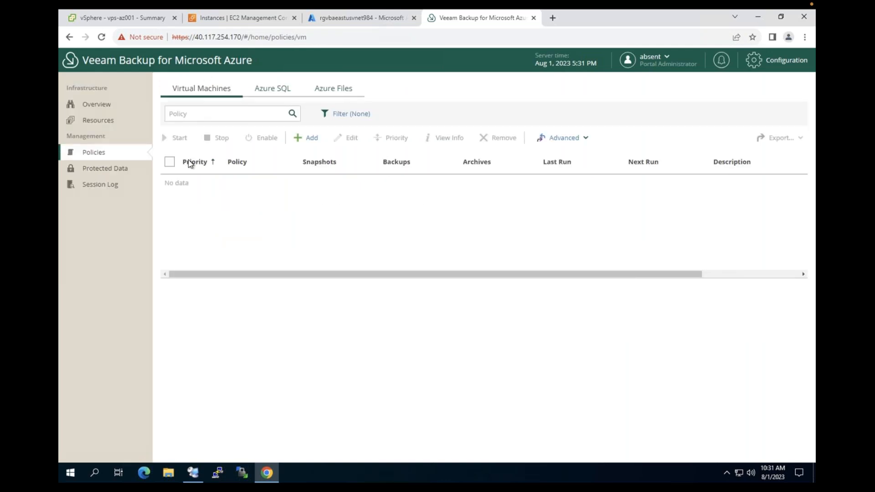
left_click(312, 144)
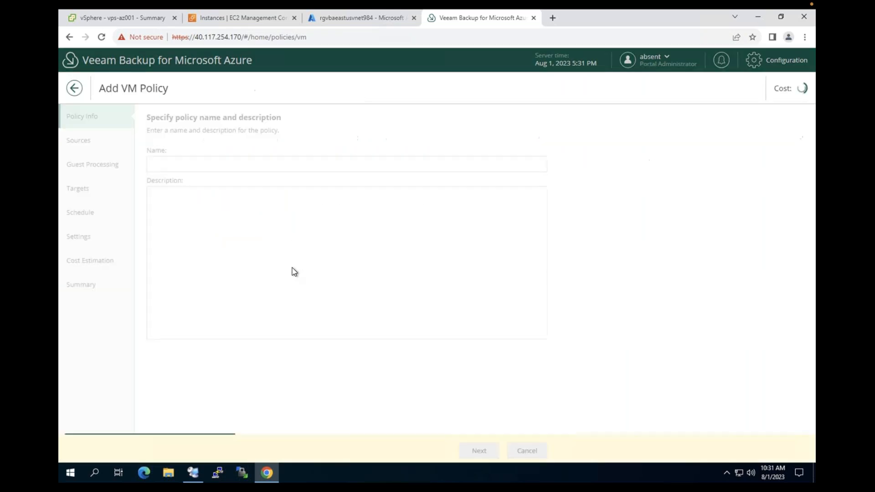
left_click(203, 166)
type("HCdemo")
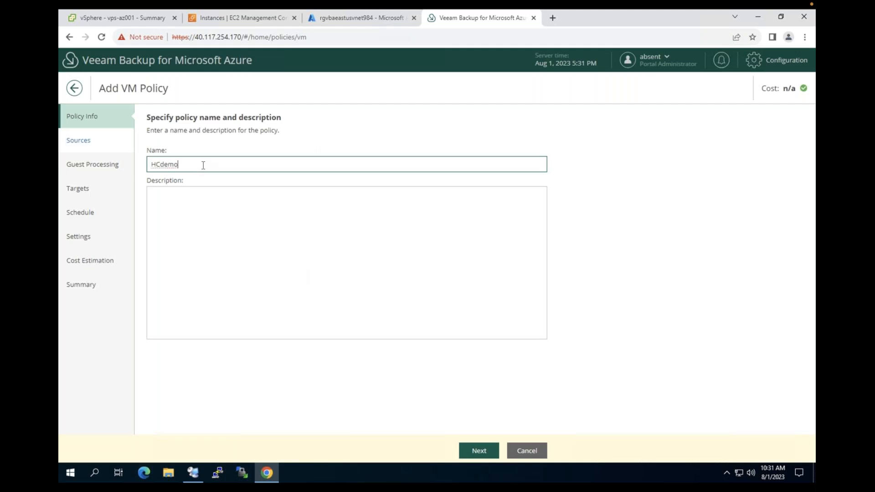
type("azure001")
left_click(488, 450)
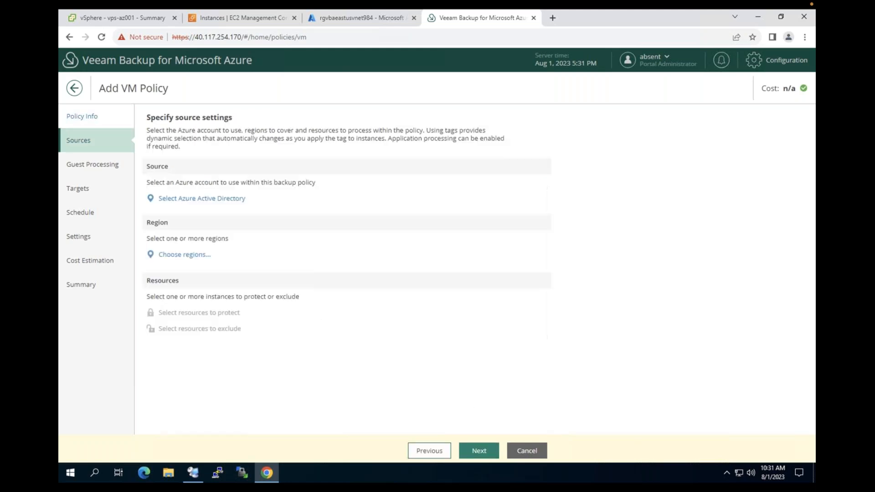
Use the AZ demo 001 account from the Veeam Software [PS LAB] directory for the policy
left_click(193, 199)
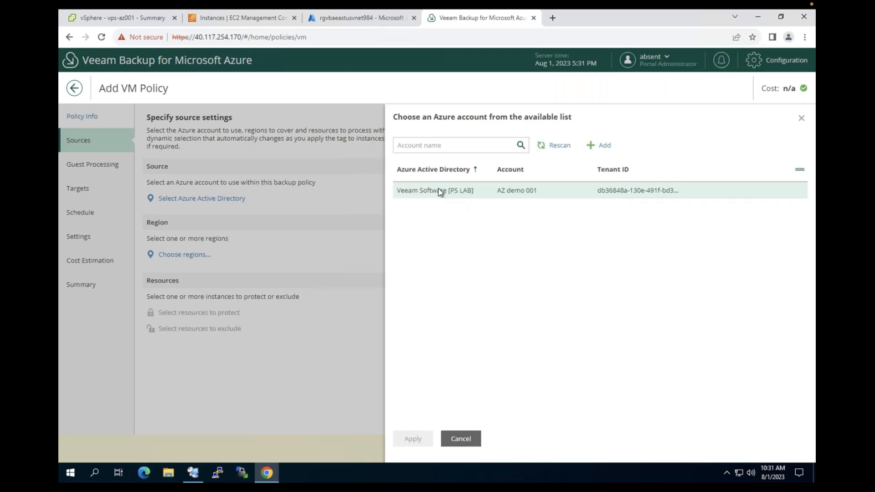
left_click(440, 192)
left_click(413, 438)
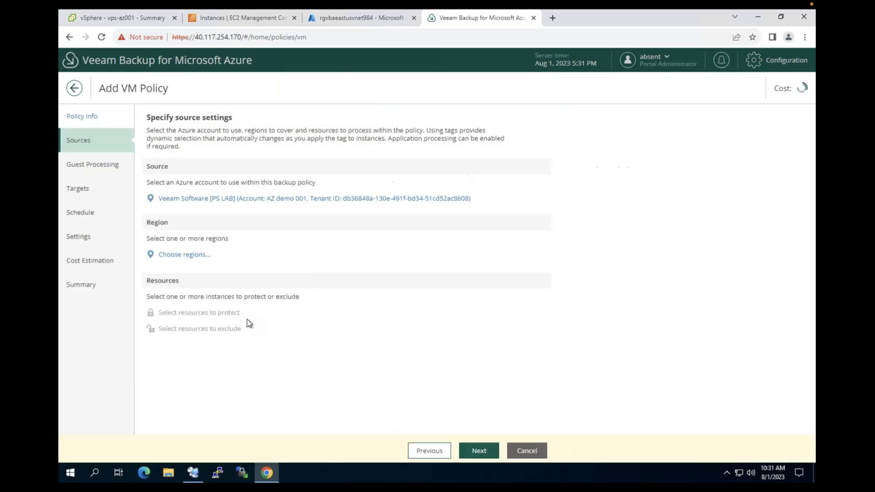
Add East US as the policy's region
left_click(185, 254)
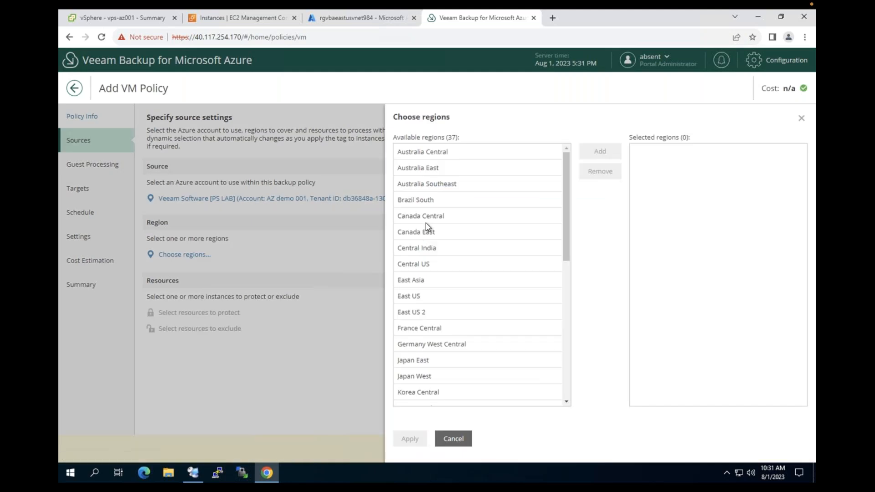
left_click(410, 295)
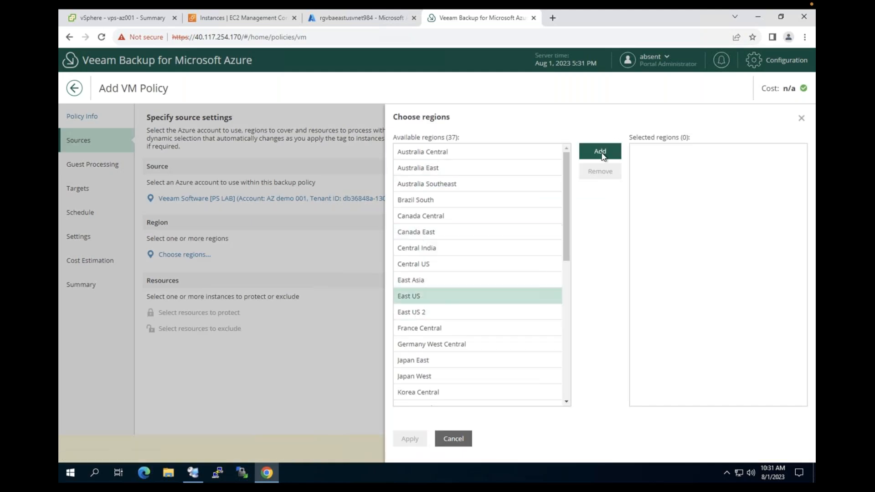
left_click(601, 154)
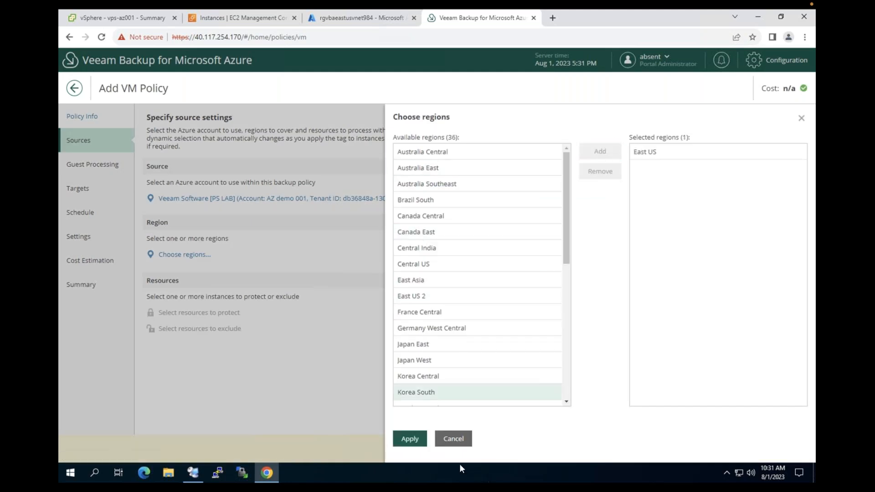
left_click(410, 438)
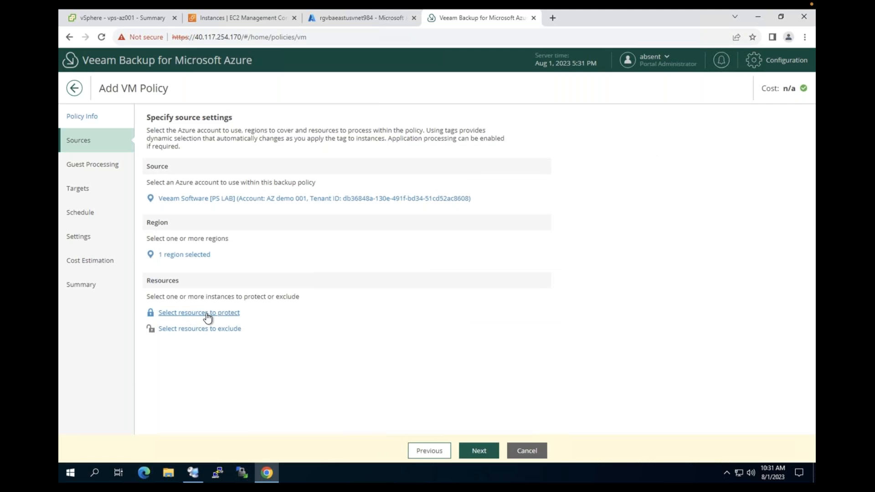
left_click(208, 314)
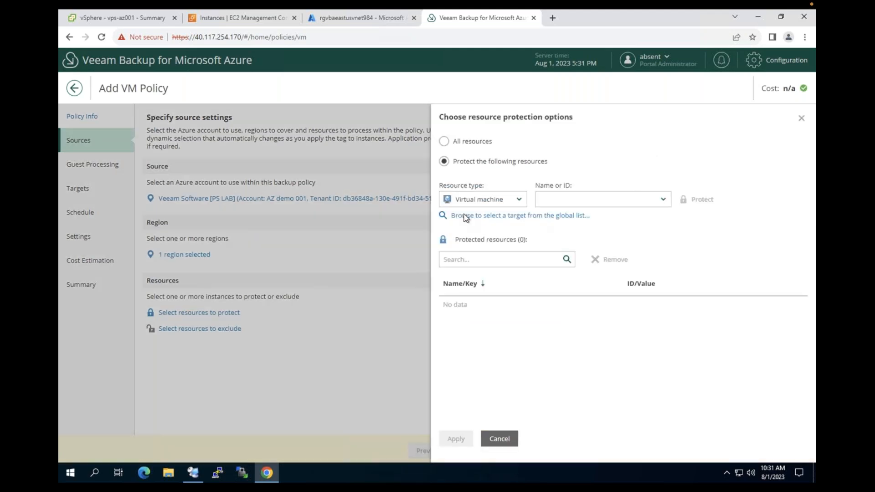
Add the vbsf-001 virtual machine as the policy's only protected resource
left_click(503, 216)
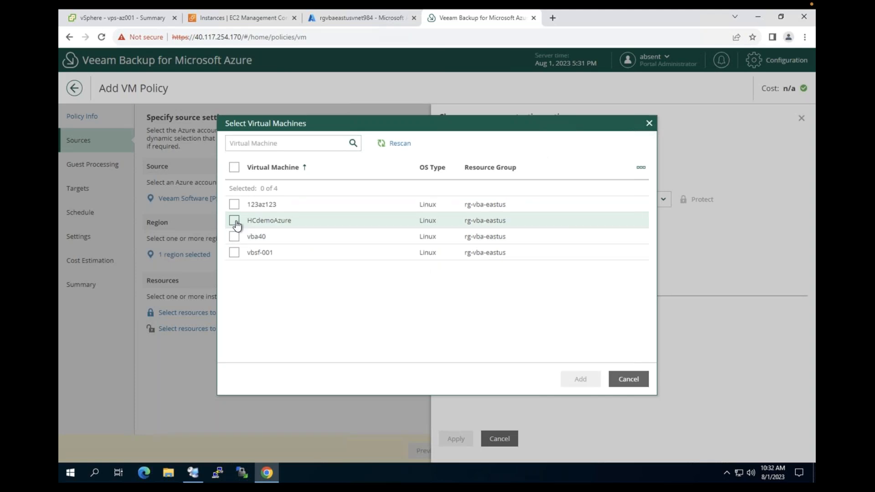
left_click(234, 252)
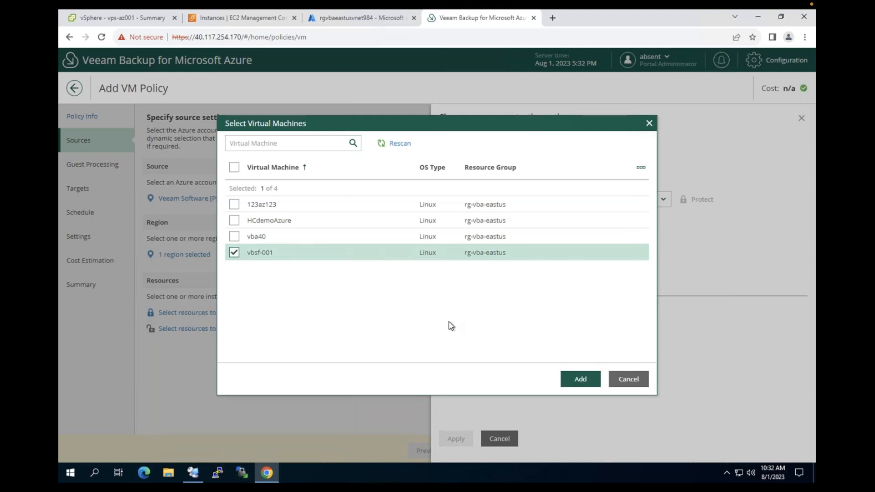
left_click(581, 379)
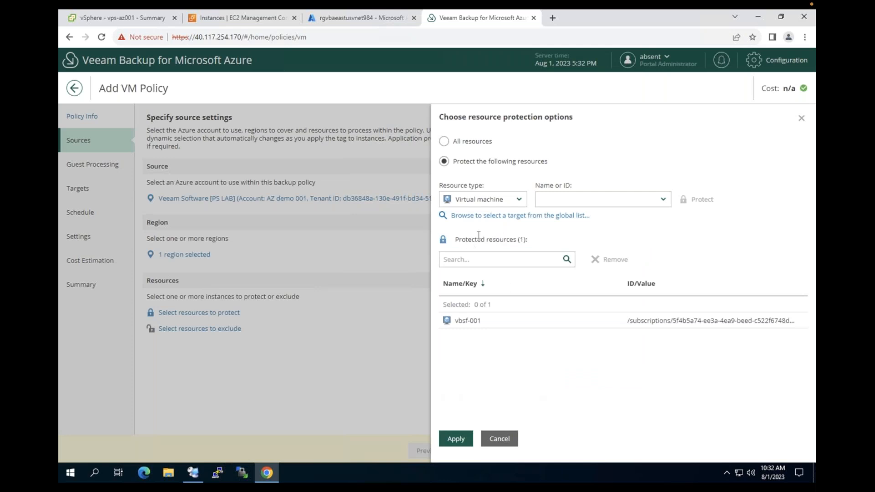
left_click_drag(479, 239, 546, 245)
left_click(546, 246)
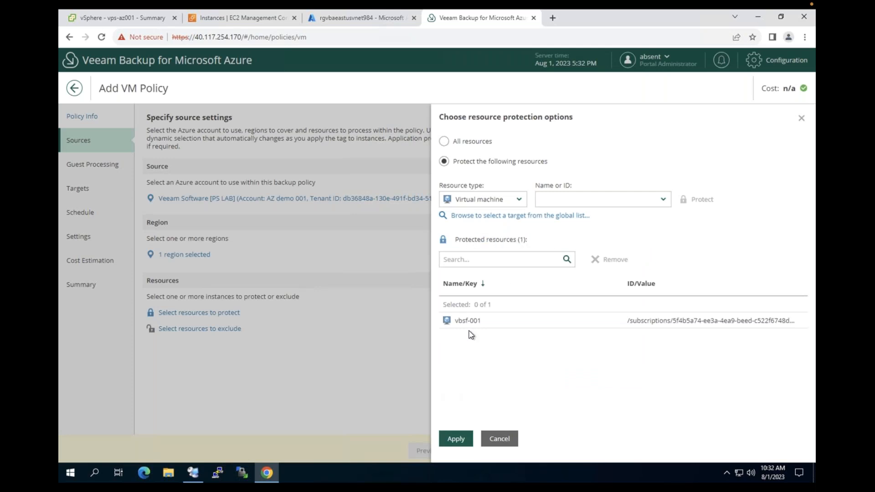
left_click(455, 439)
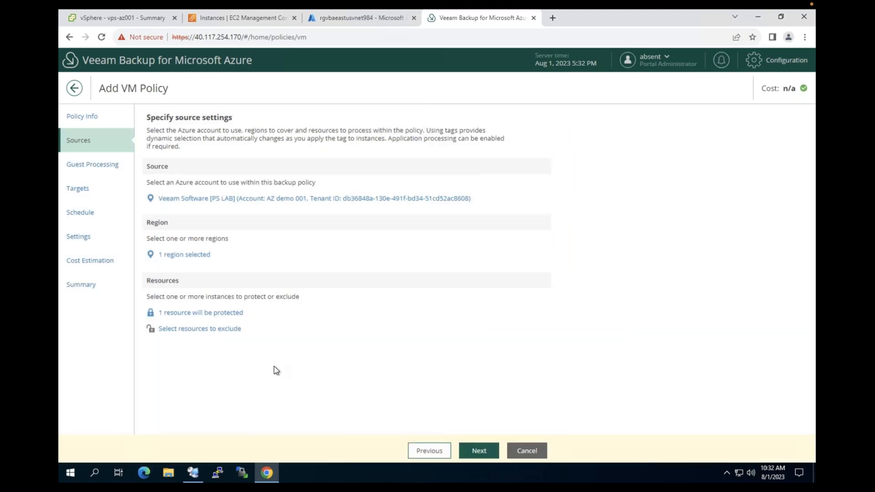
Skip Guest Processing, enable backups for the policy, and continue to scheduling
left_click(479, 450)
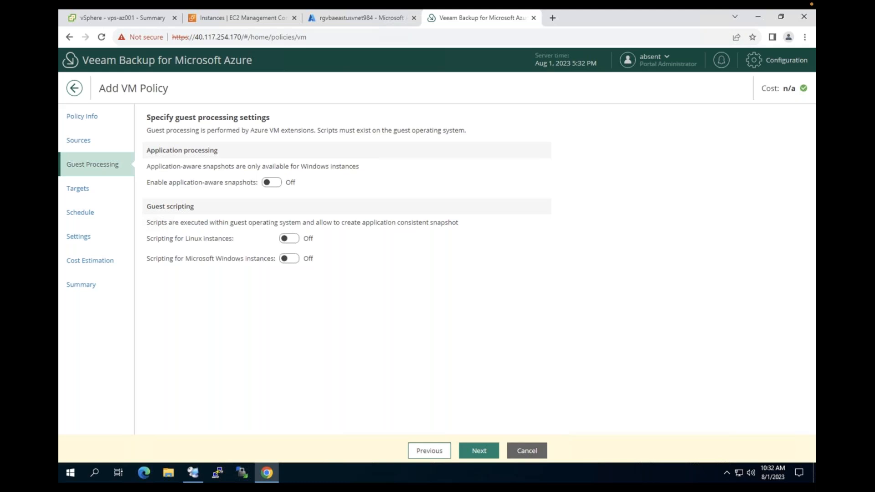
left_click(478, 450)
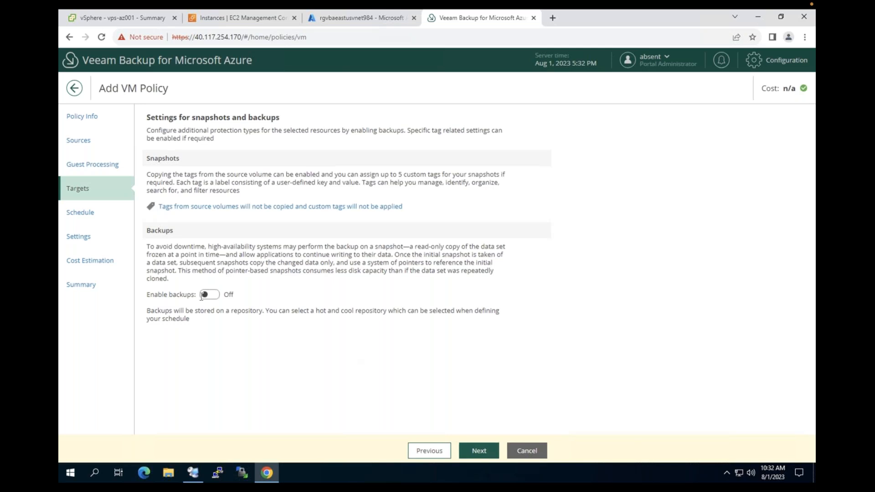
left_click(210, 295)
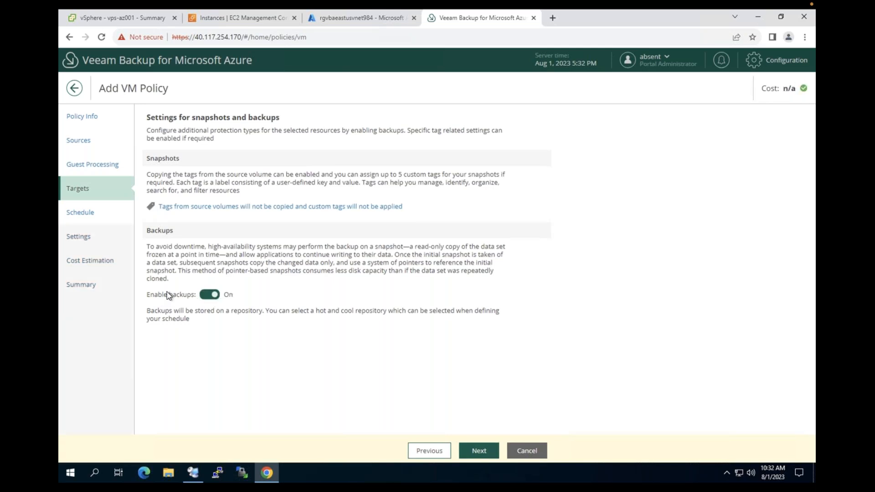
left_click(475, 451)
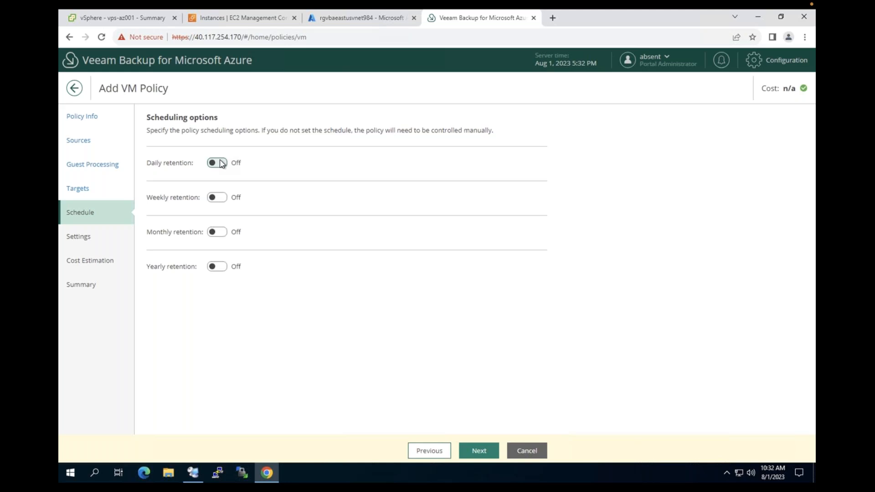
Turn on daily retention with snapshots at 4 AM, 11 AM, 7 PM and an 11 AM backup
left_click(222, 163)
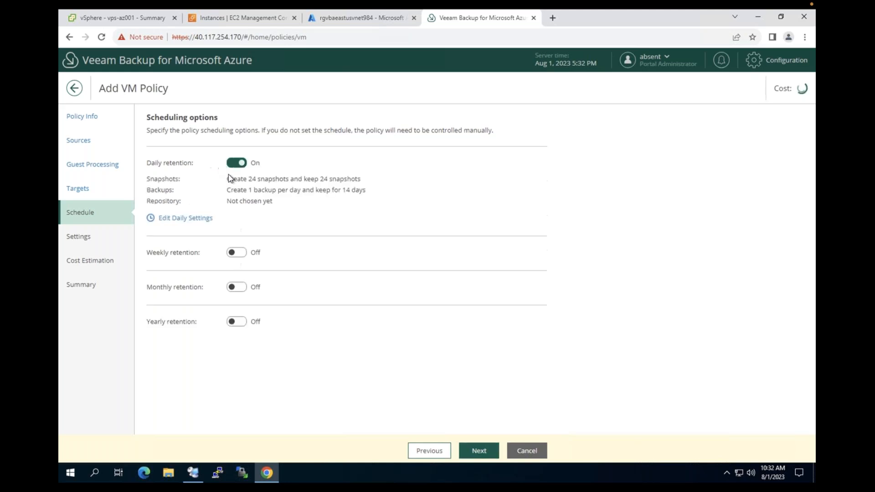
left_click(203, 223)
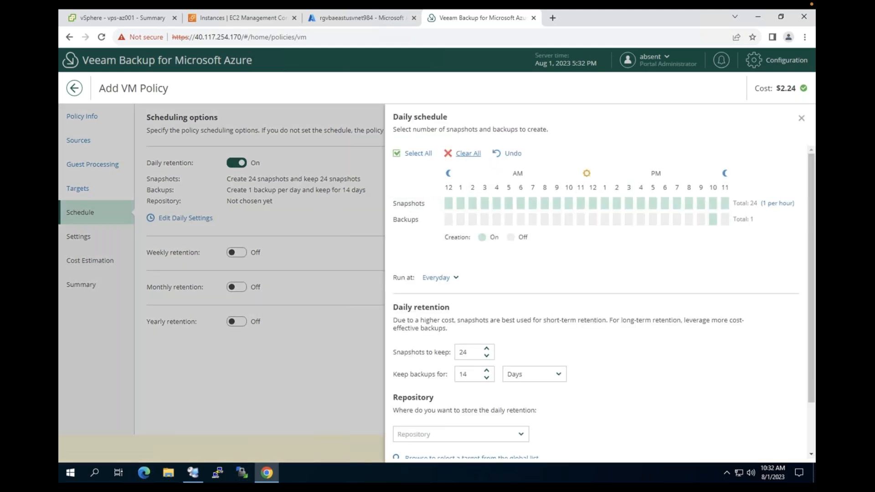
left_click(468, 154)
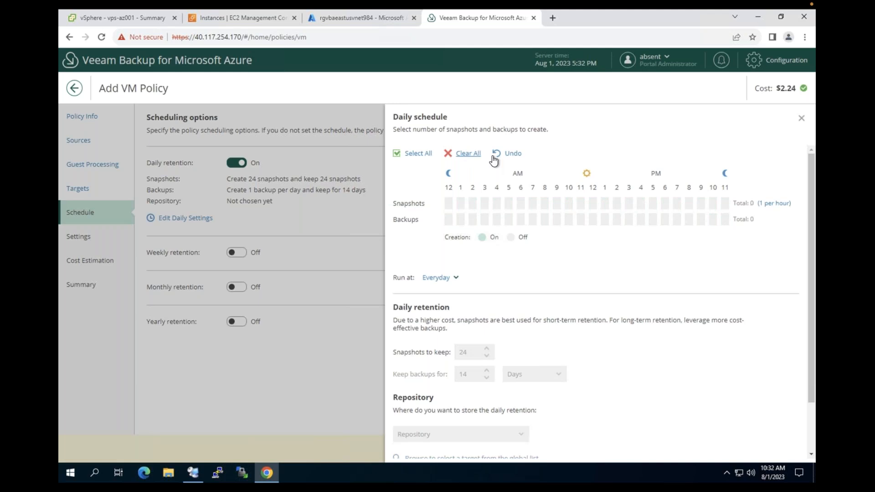
left_click(581, 204)
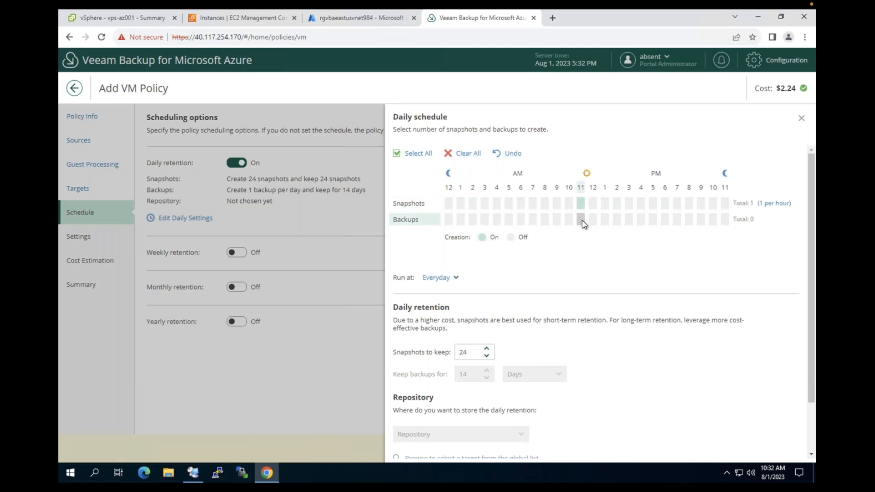
left_click(581, 220)
left_click(496, 204)
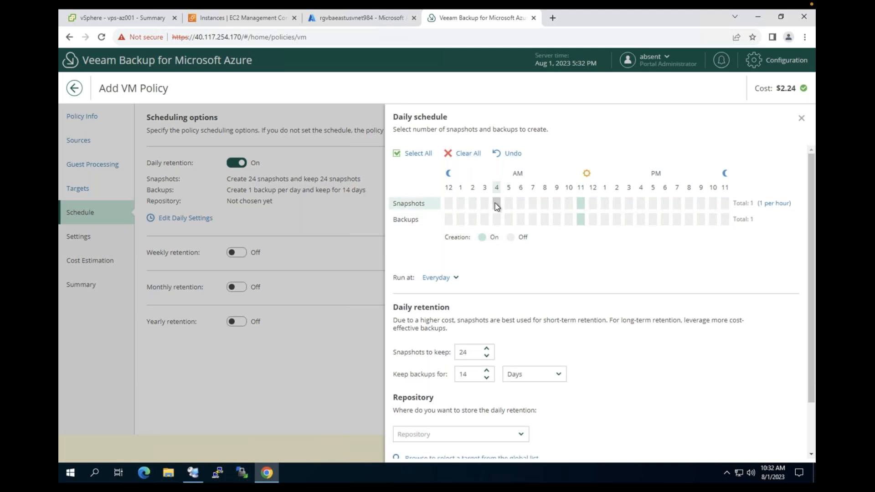
left_click(678, 203)
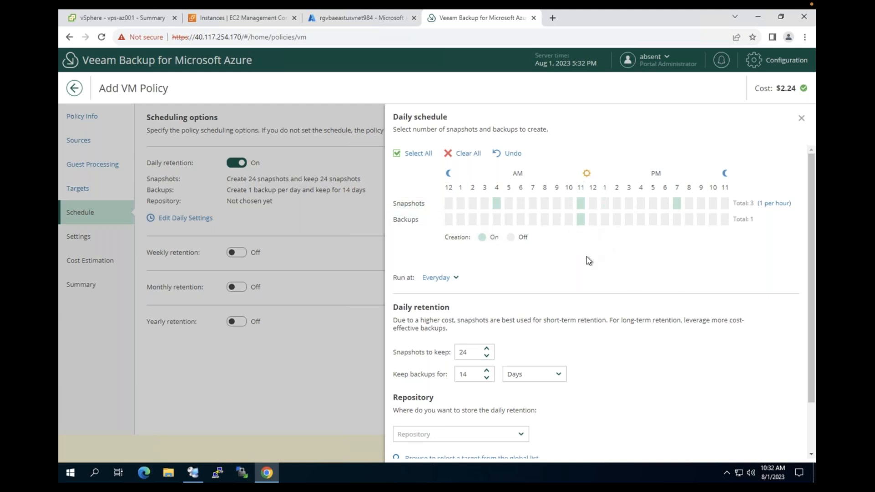
Keep 3 snapshots and 7-day backups in HCdemoazure001 hot, then apply the daily settings
scroll(587, 256, "down", 2)
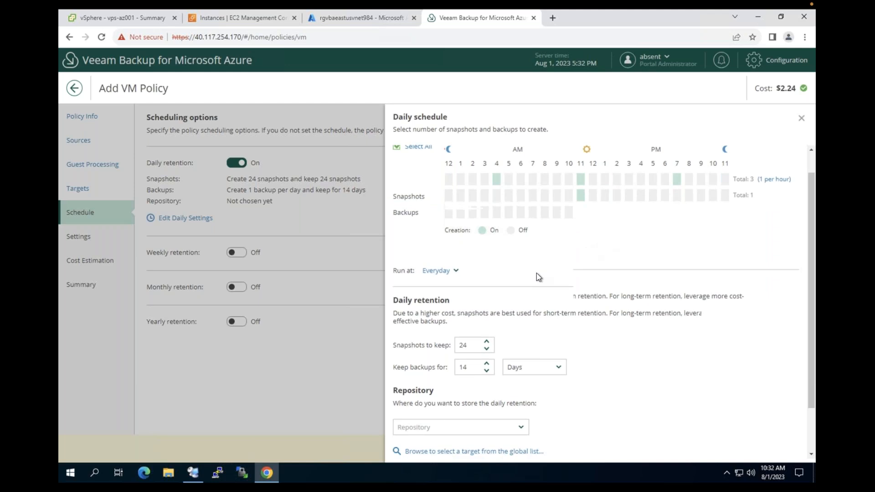
double_click(465, 300)
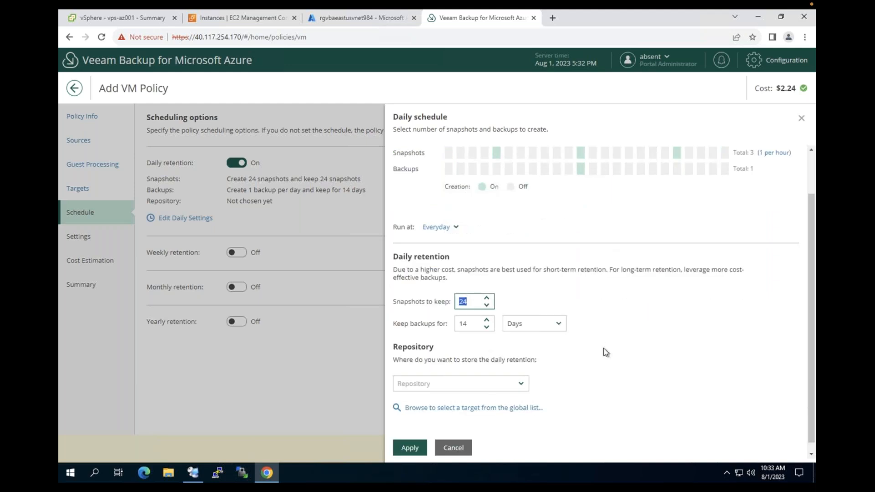
type("3")
left_click(469, 324)
key("BackSpace")
key("BackSpace")
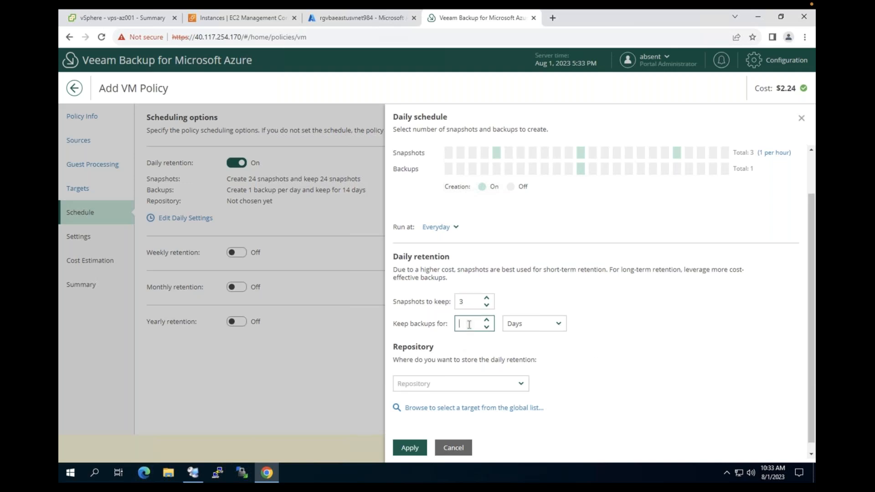
type("7")
left_click(463, 387)
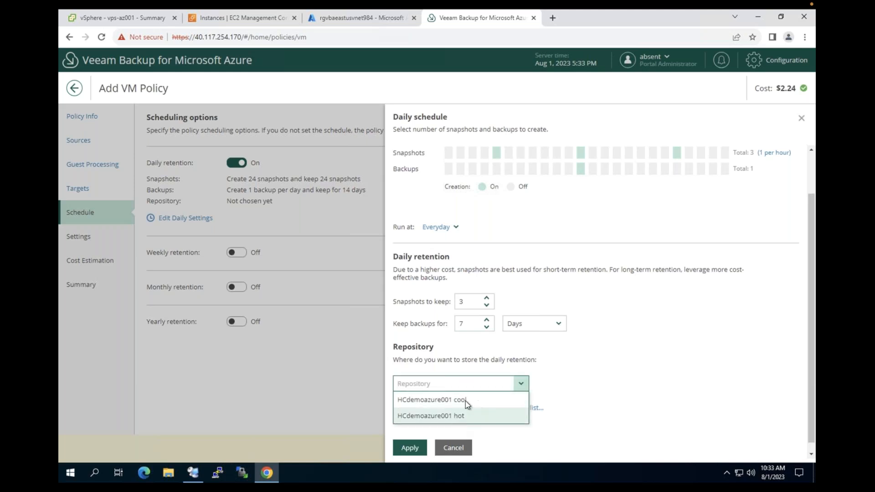
left_click(449, 416)
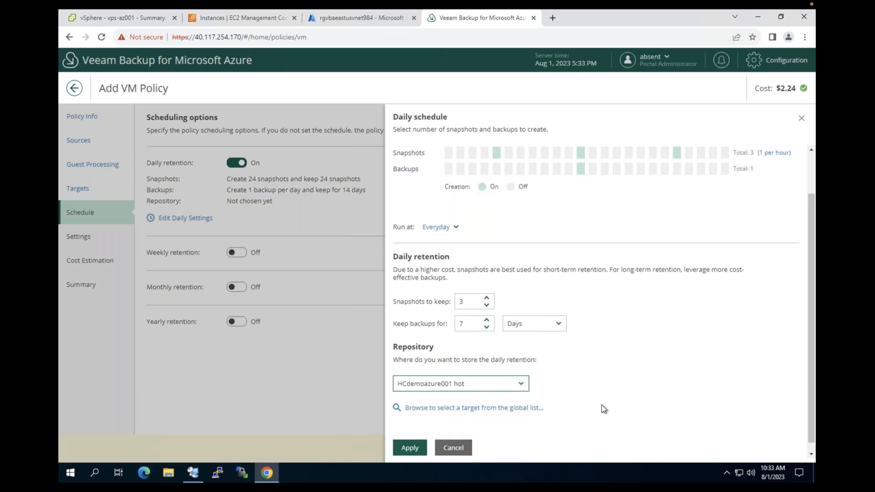
left_click(406, 448)
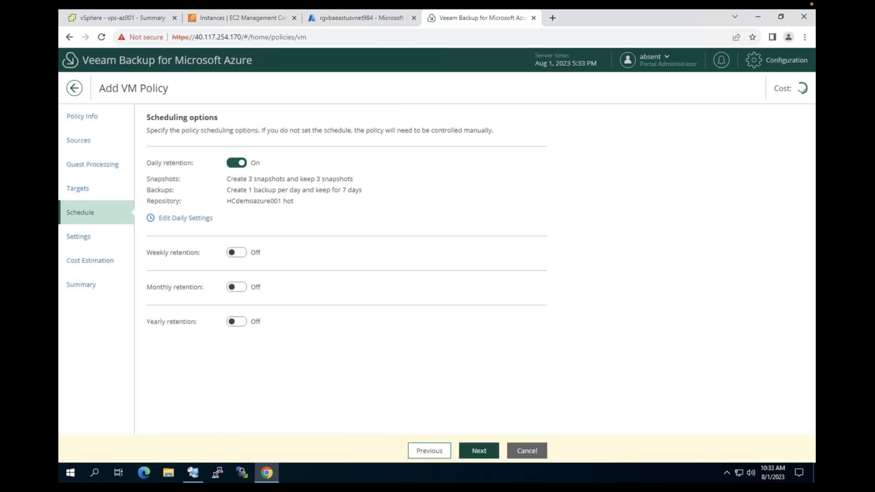
Advance past Schedule and Settings to see the $2.90 monthly cost estimate for vbsf-001
left_click(478, 450)
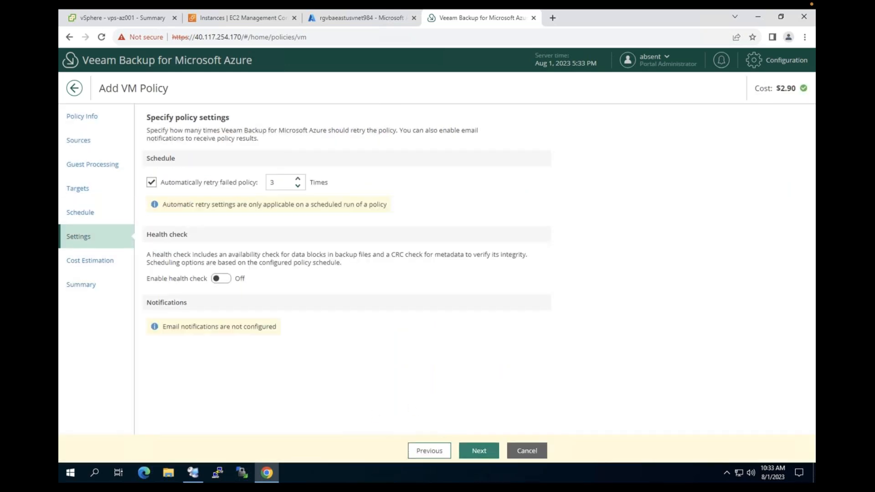
left_click(478, 450)
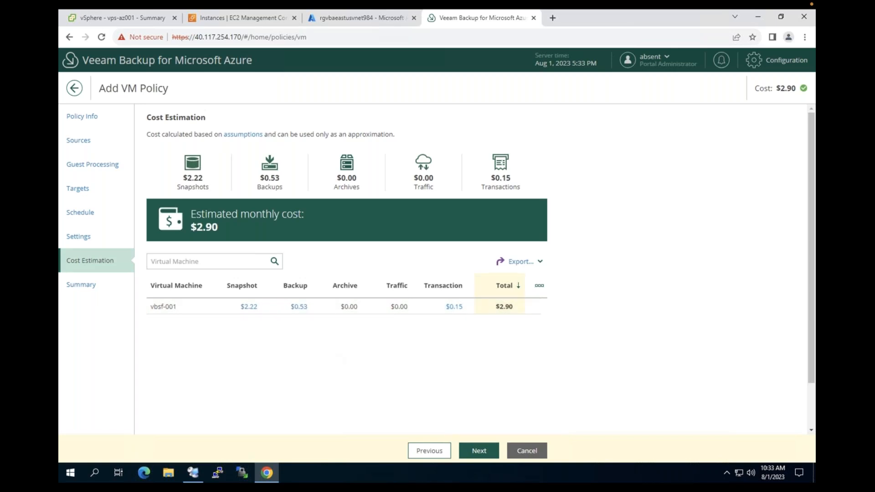
Save VM policy HCdemoazure001 from the Summary page, next run 08/01/2023 7:00 PM
left_click(479, 450)
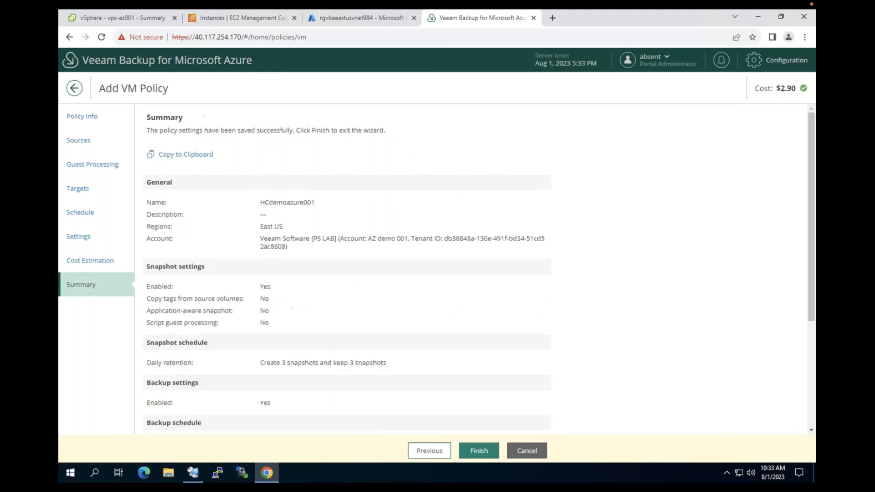
left_click(479, 450)
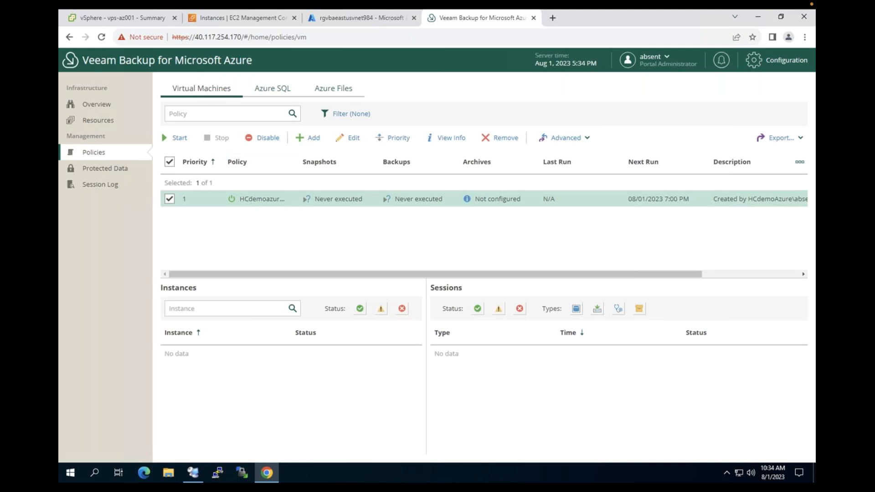
Run HCdemoazure001 now, check its running backup session, then return to the remote server's console
left_click(179, 138)
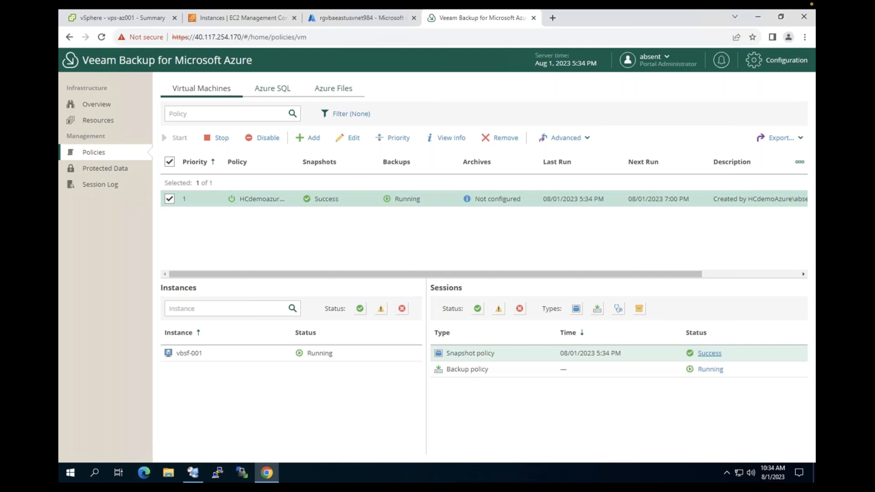
left_click(712, 370)
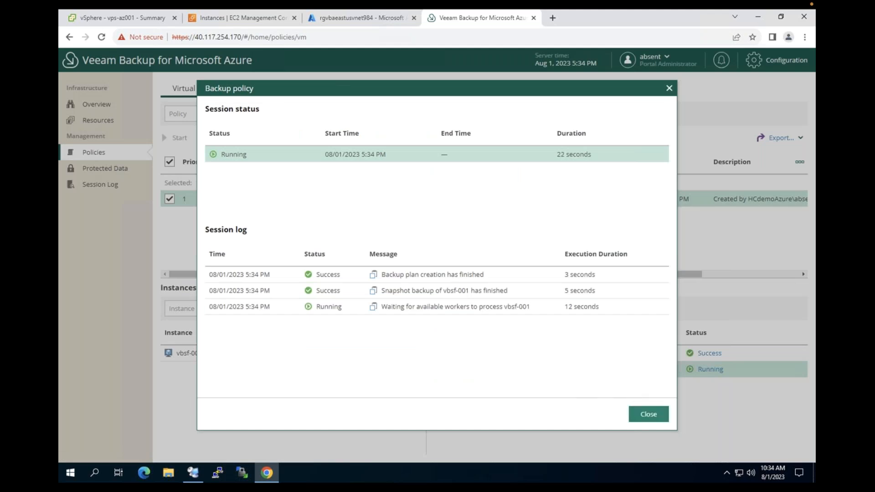
left_click(648, 414)
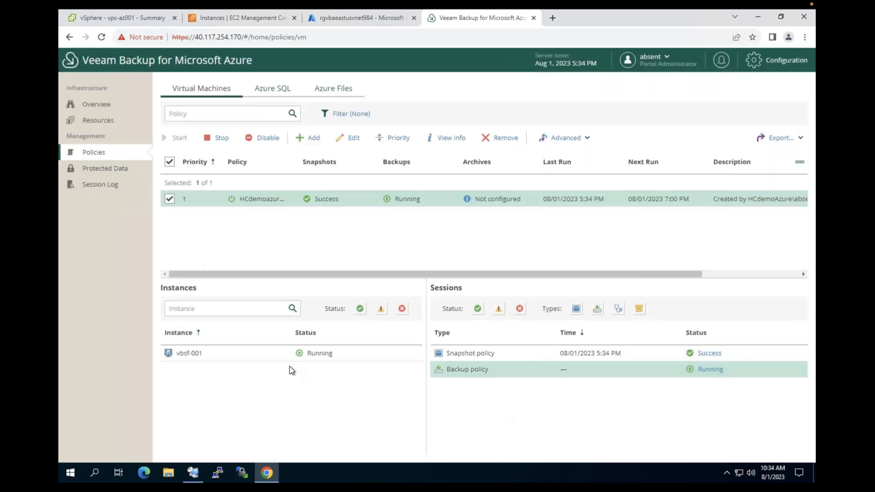
left_click(189, 473)
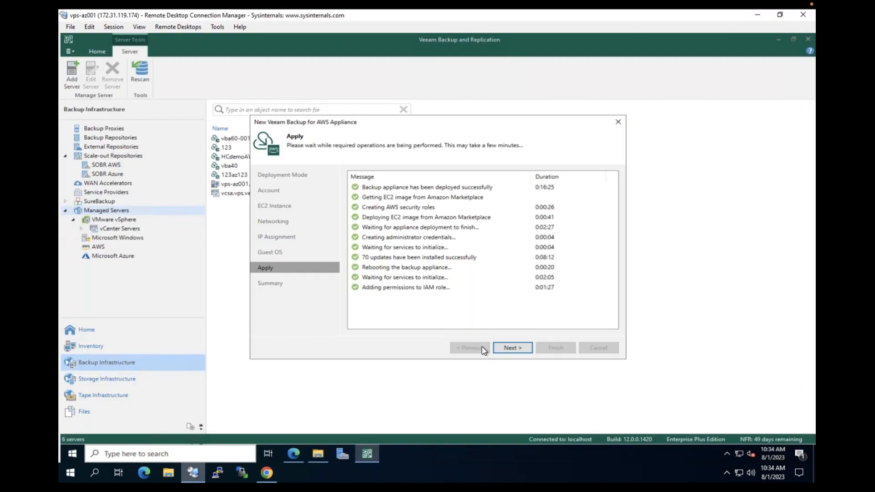
Finish the AWS appliance deployment without the S3 repository wizard and select HCdemoAWS
left_click(520, 348)
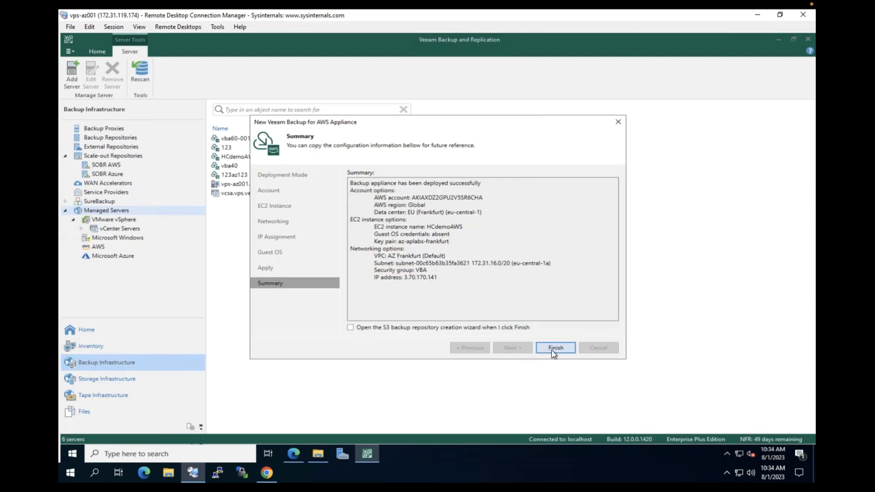
left_click(439, 329)
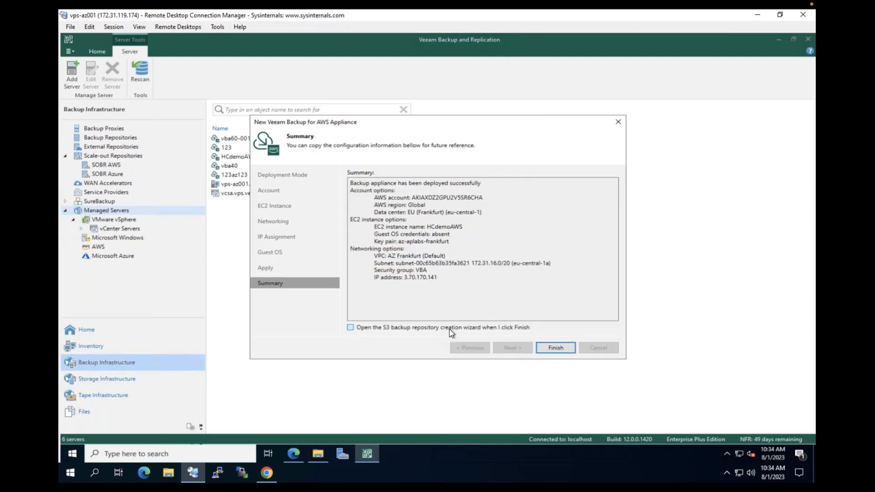
left_click(558, 351)
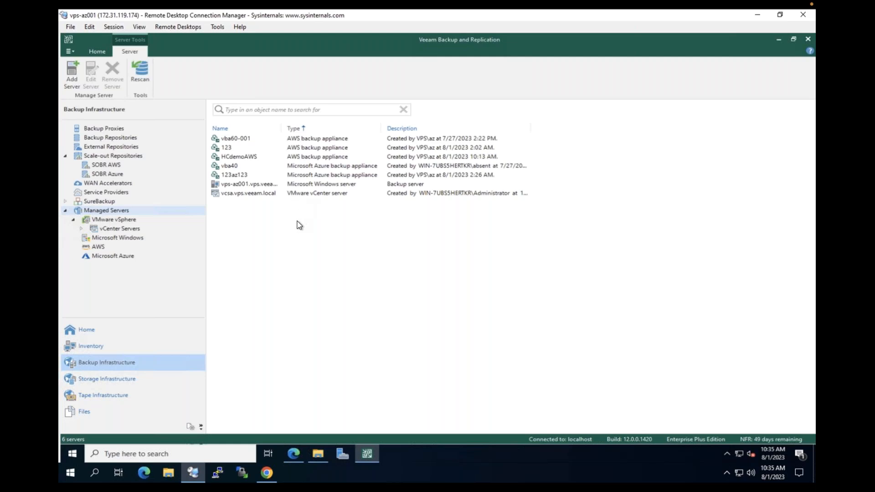
left_click(244, 160)
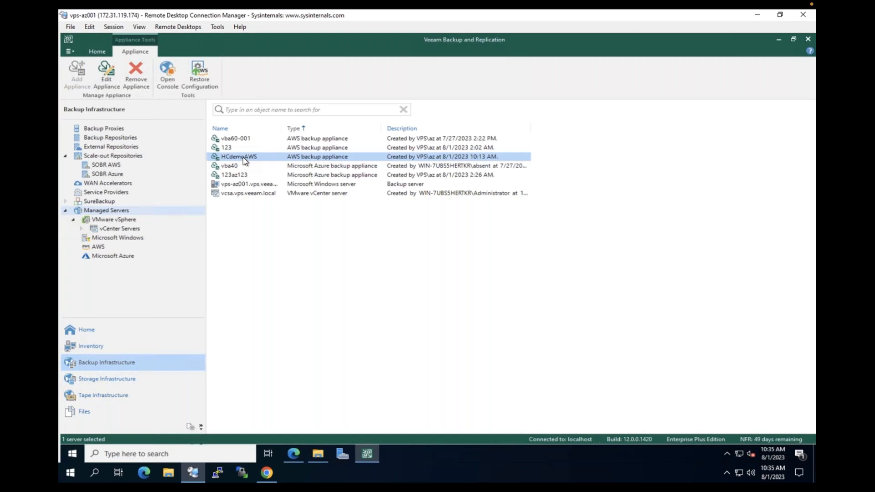
Open HCdemoAWS's web console in Edge, proceeding past the certificate warning
right_click(243, 158)
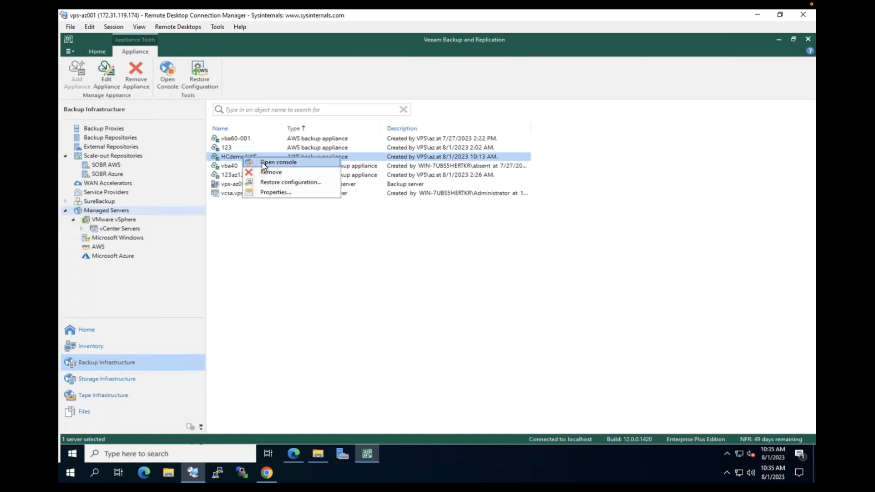
left_click(264, 162)
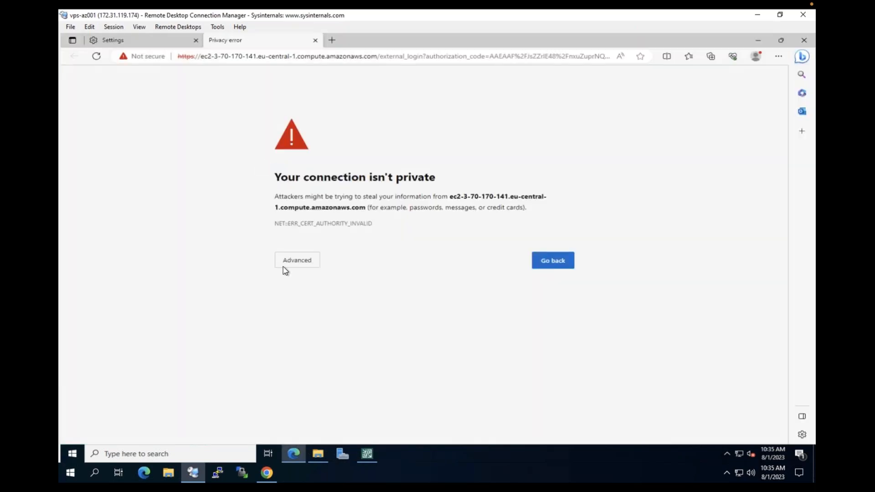
left_click(308, 263)
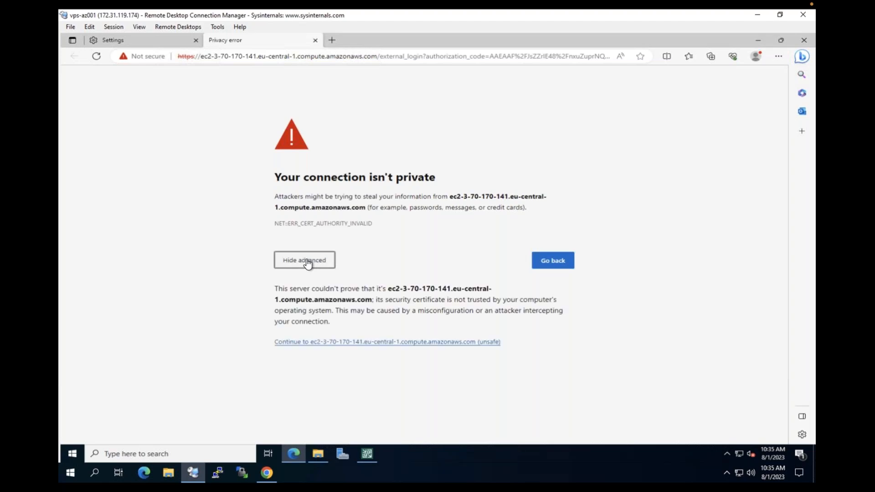
left_click(383, 342)
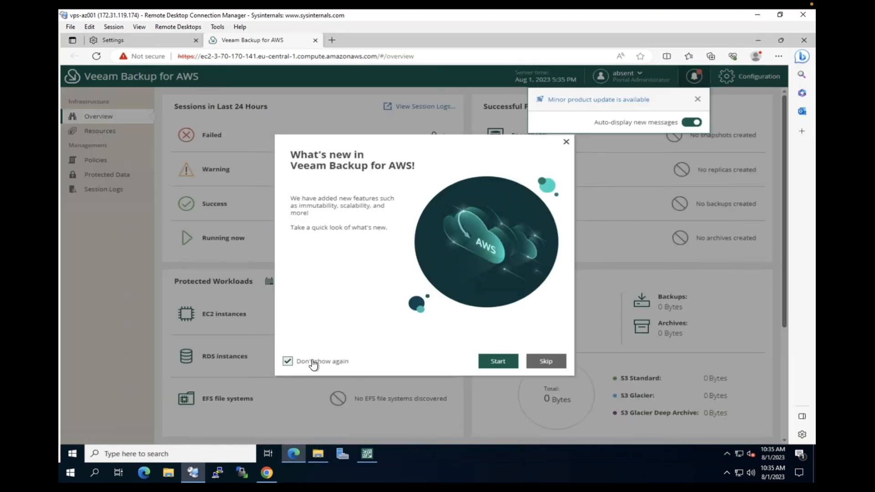
Page through and dismiss the what's new tour
left_click(499, 363)
left_click(462, 367)
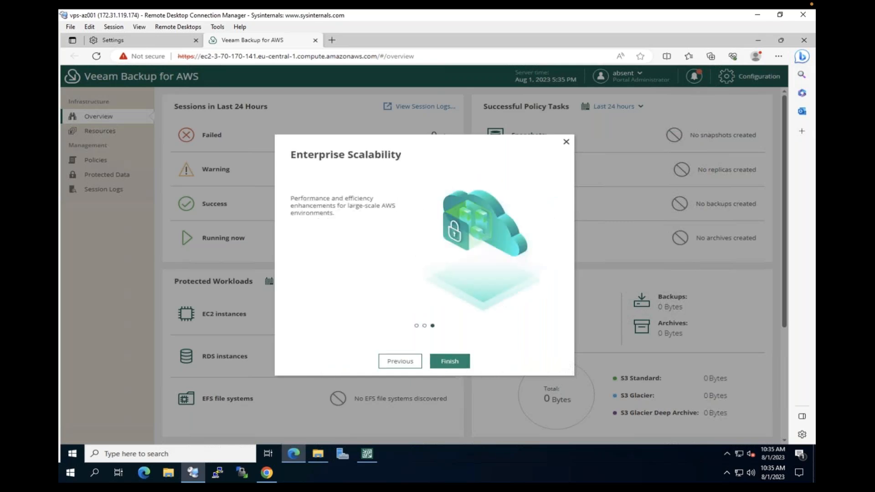
left_click(449, 361)
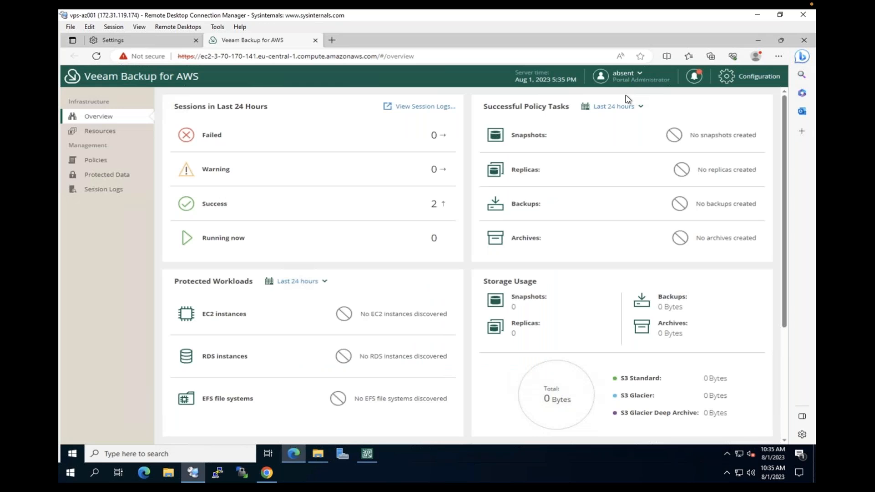
Use Default Backup Restore as the service IAM role and start configuring workers
left_click(739, 80)
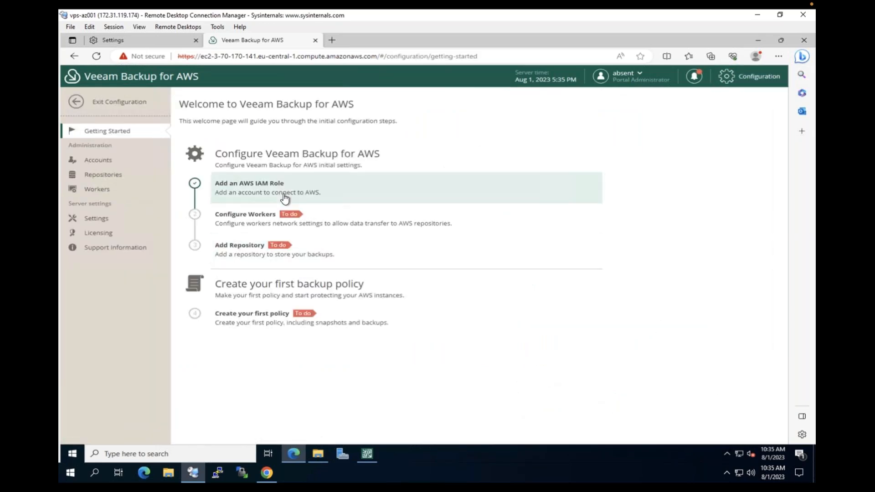
left_click(284, 198)
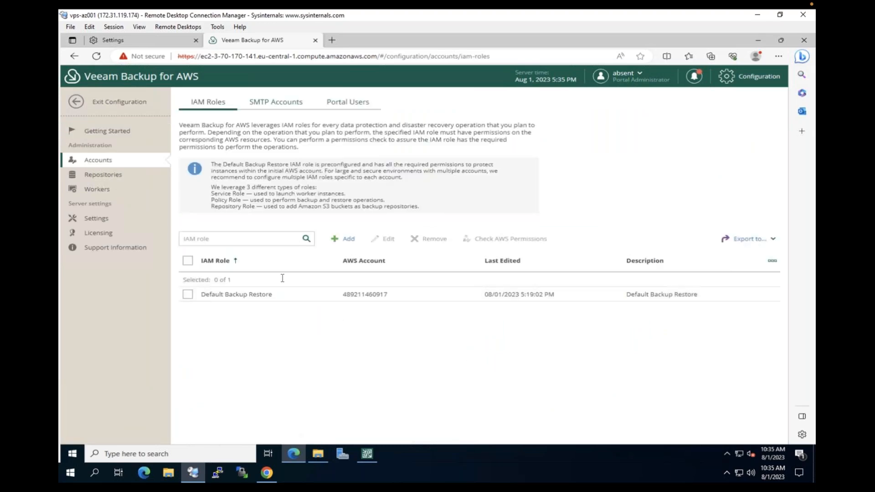
left_click(289, 294)
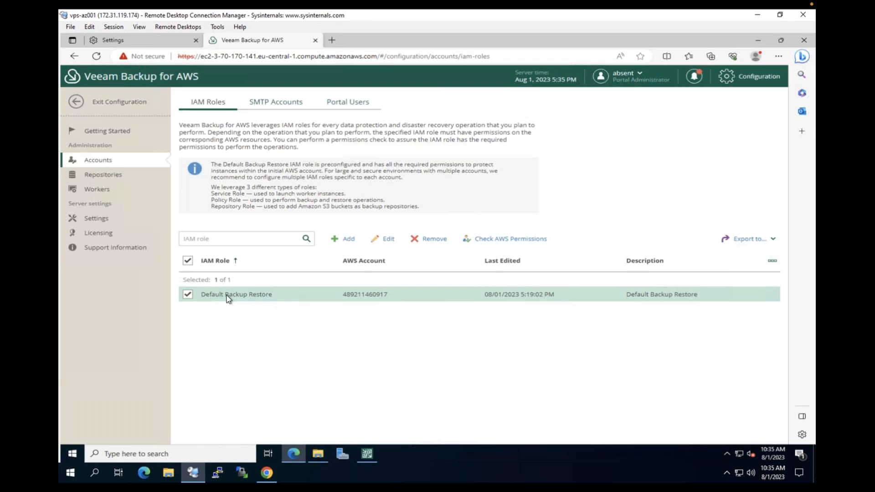
left_click(114, 196)
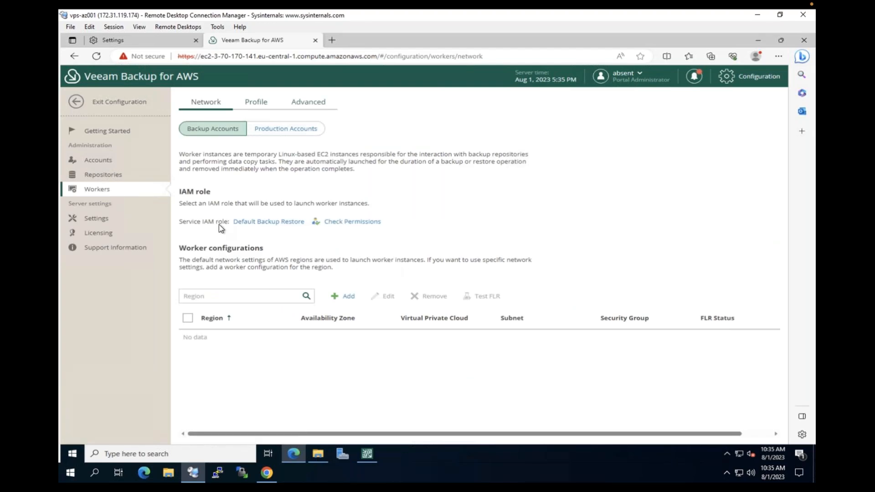
left_click(115, 132)
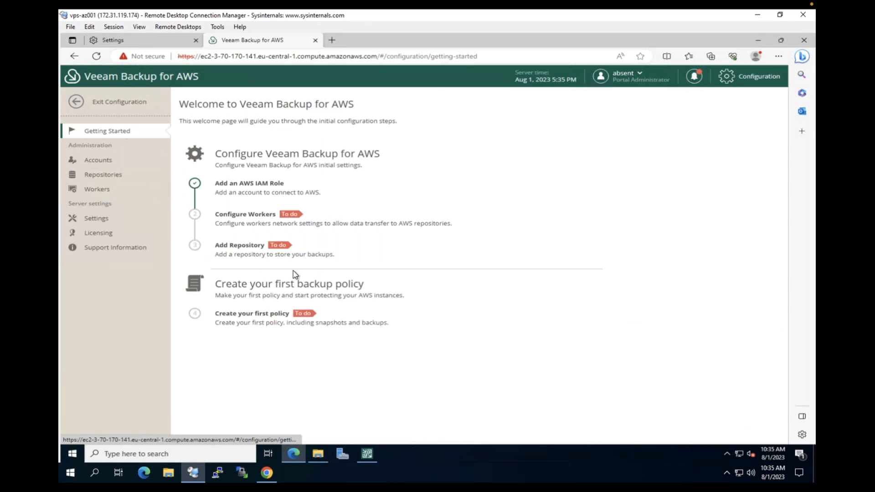
left_click(246, 217)
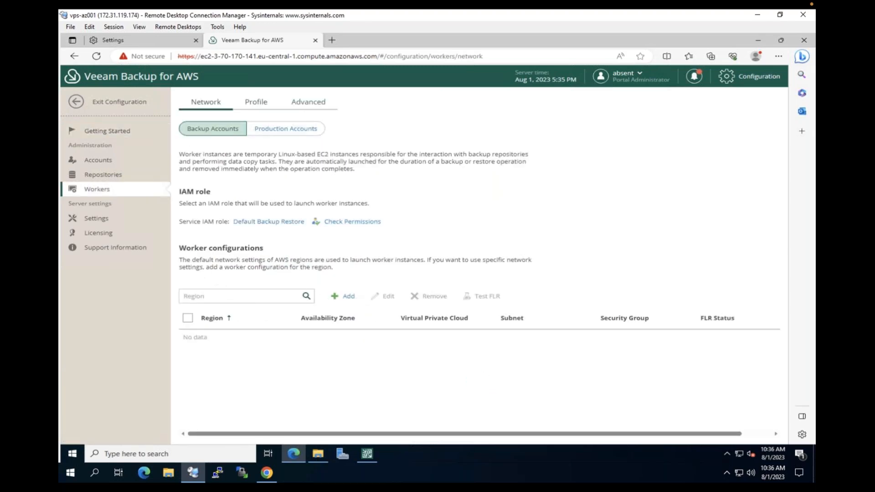
Start a worker configuration in Europe (Frankfurt), availability zone eu-central-1a
left_click(347, 296)
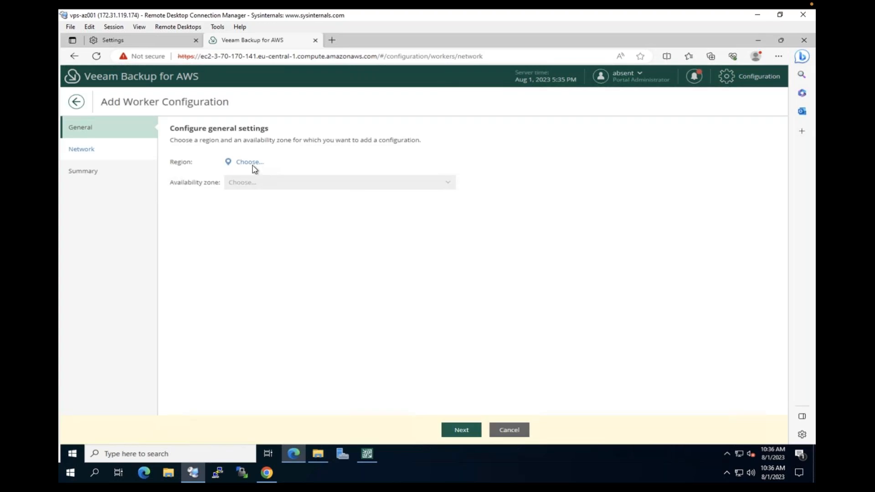
left_click(249, 163)
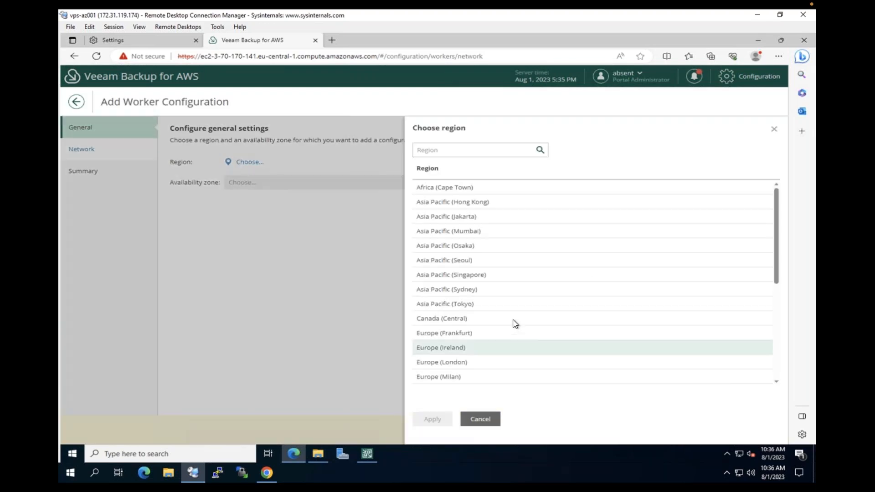
left_click(451, 333)
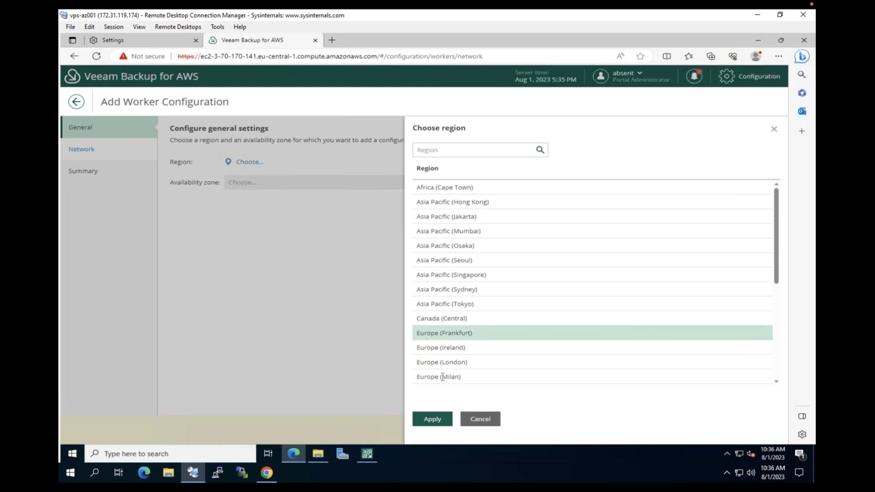
left_click(432, 419)
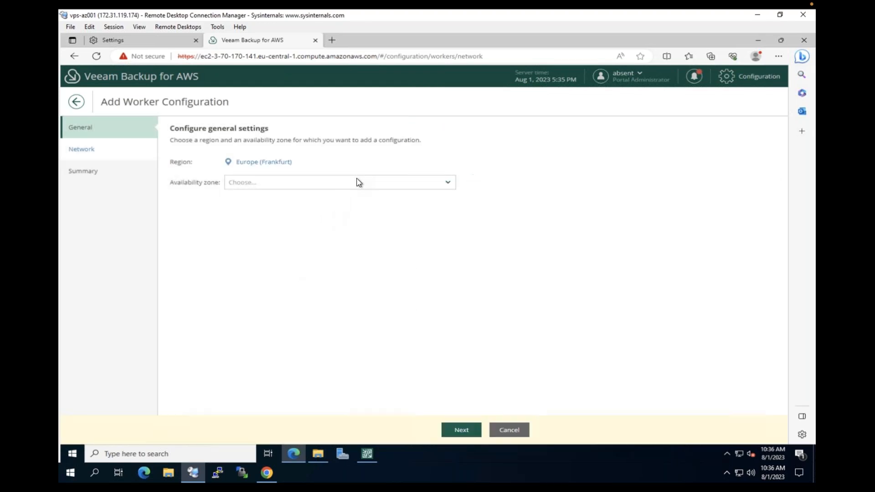
left_click(299, 186)
left_click(267, 200)
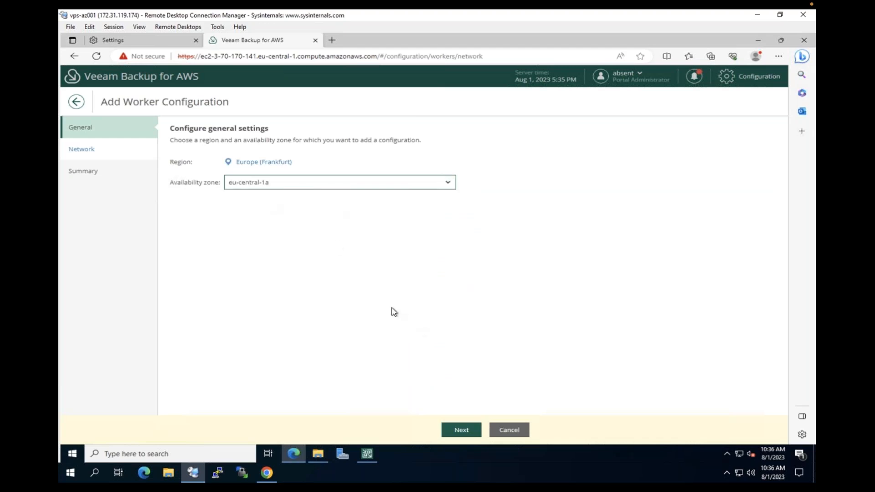
left_click(462, 434)
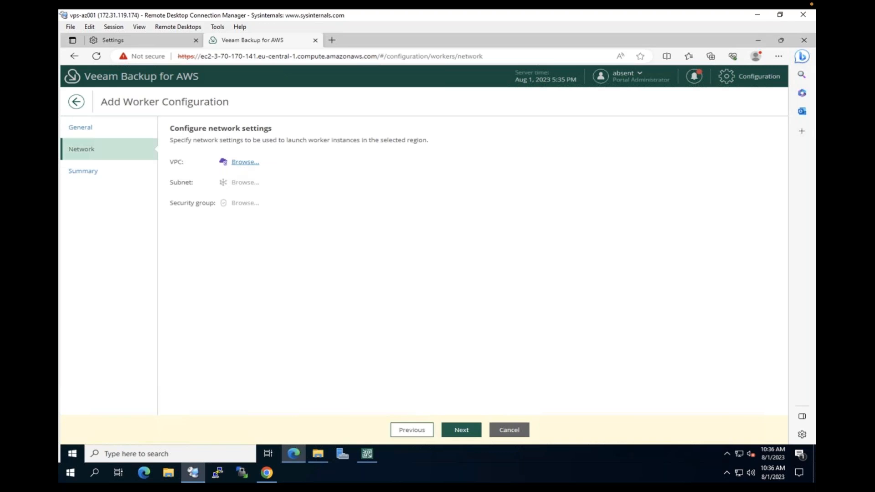
Set worker network to AZ Frankfurt (Default) VPC, subnet 172.31.16.0/20, security group VBA
left_click(245, 161)
left_click(478, 188)
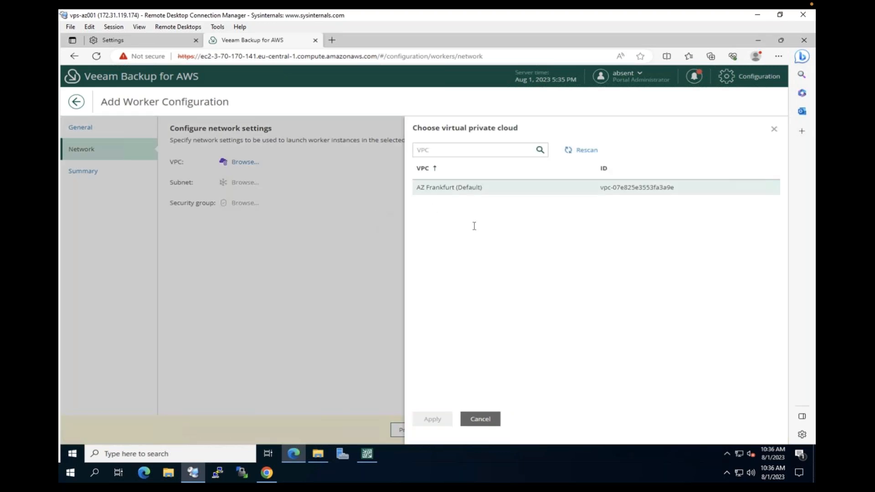
left_click(433, 419)
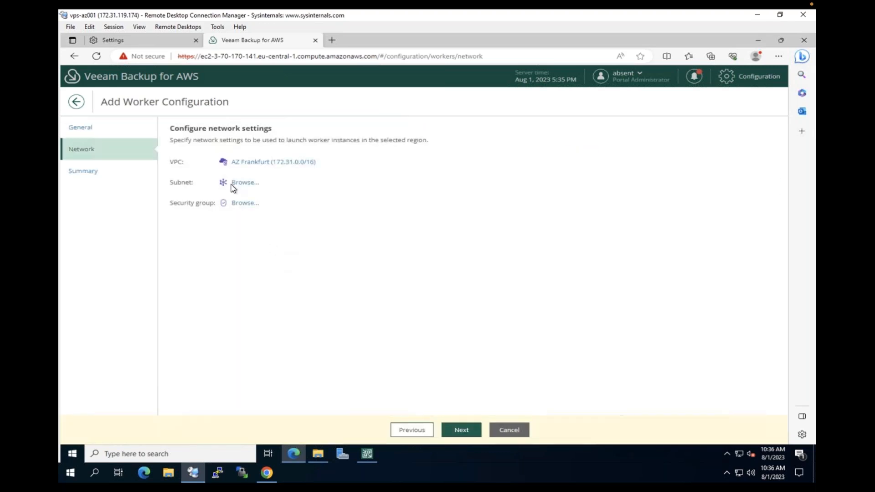
left_click(243, 182)
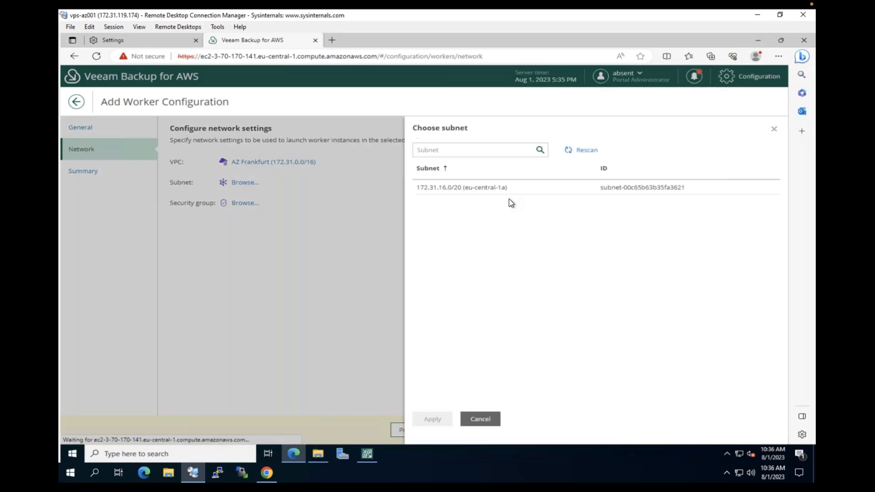
left_click(480, 190)
left_click(431, 414)
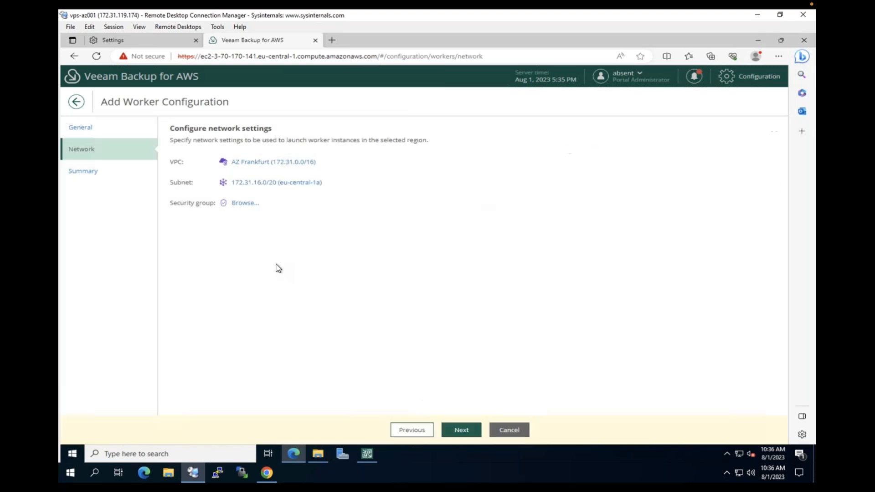
left_click(245, 202)
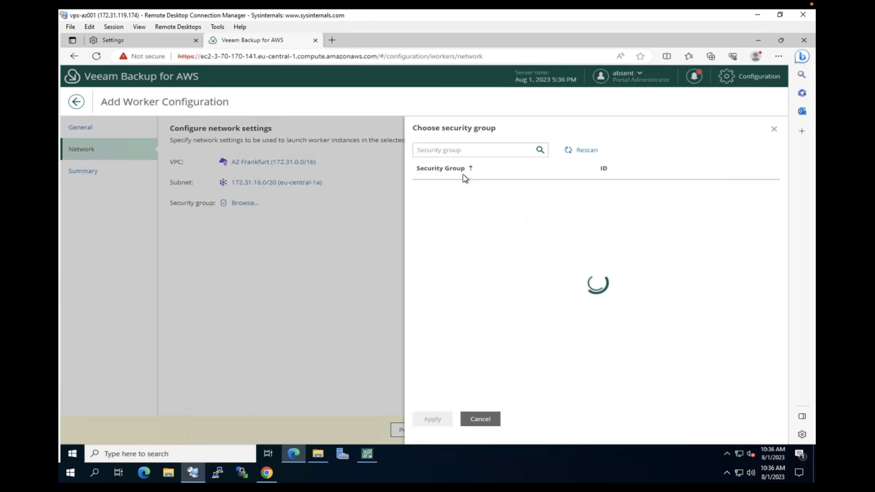
left_click(451, 219)
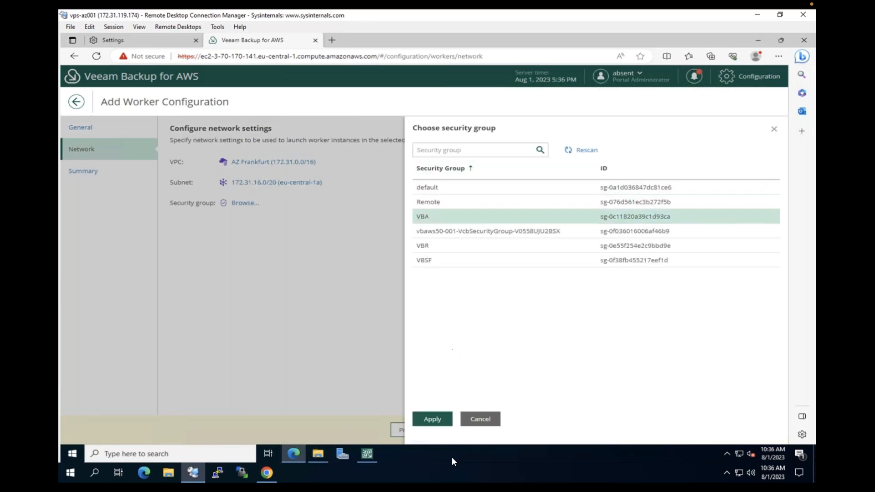
left_click(432, 418)
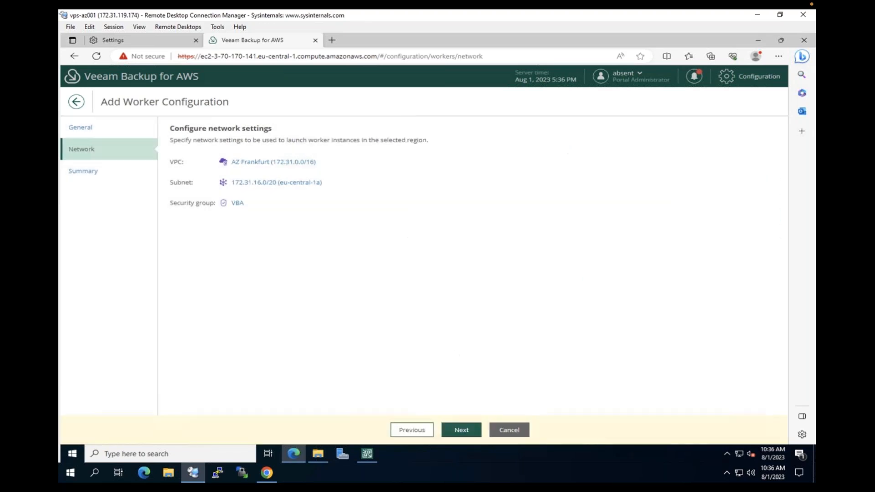
Save the worker configuration and return to the Getting Started page
left_click(463, 427)
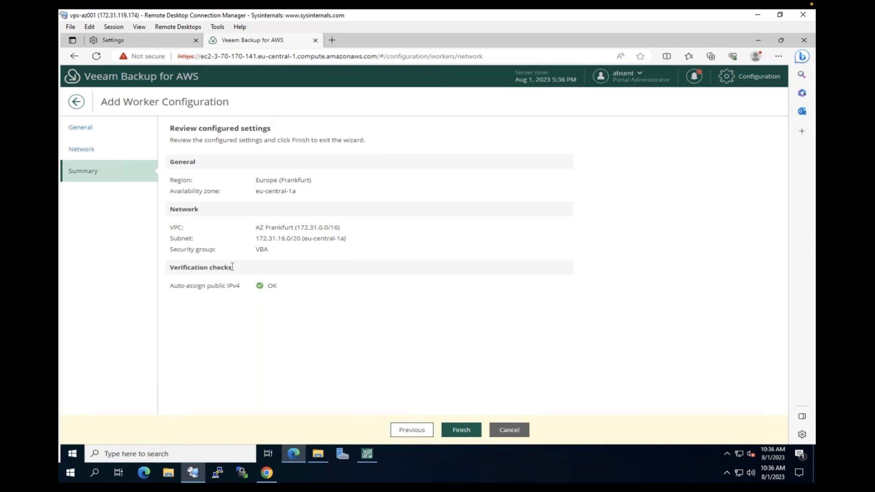
left_click(459, 430)
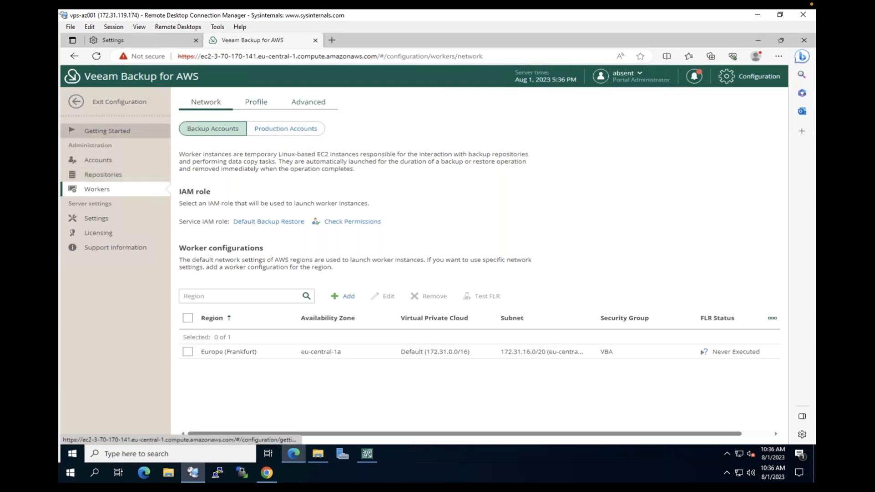
left_click(101, 133)
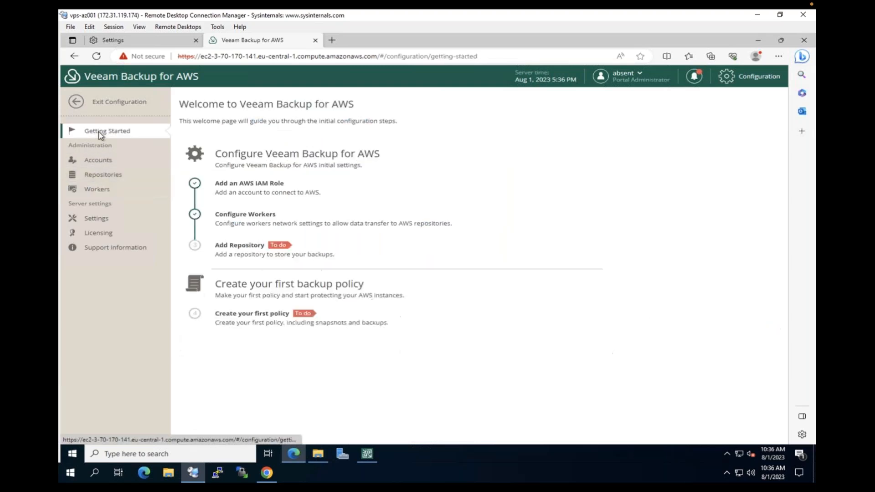
Start a new backup repository named HCdemoaws
left_click(267, 253)
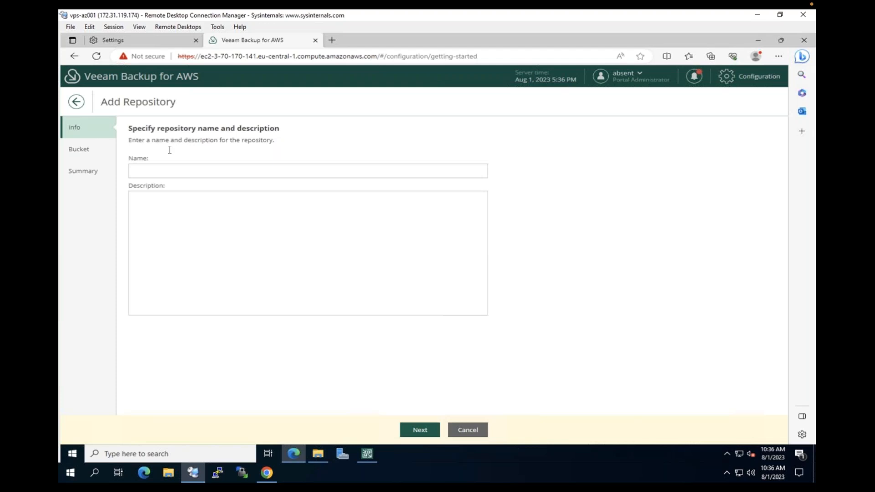
left_click(308, 170)
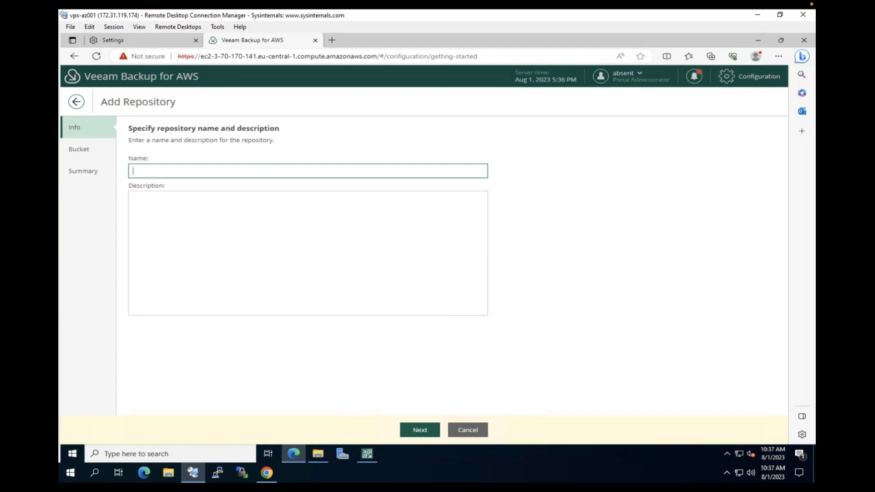
type("HCdemoaws")
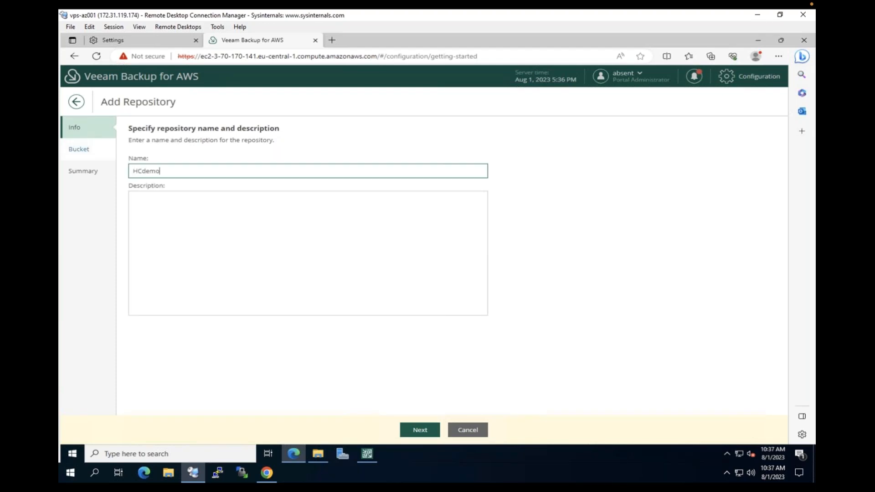
left_click(418, 431)
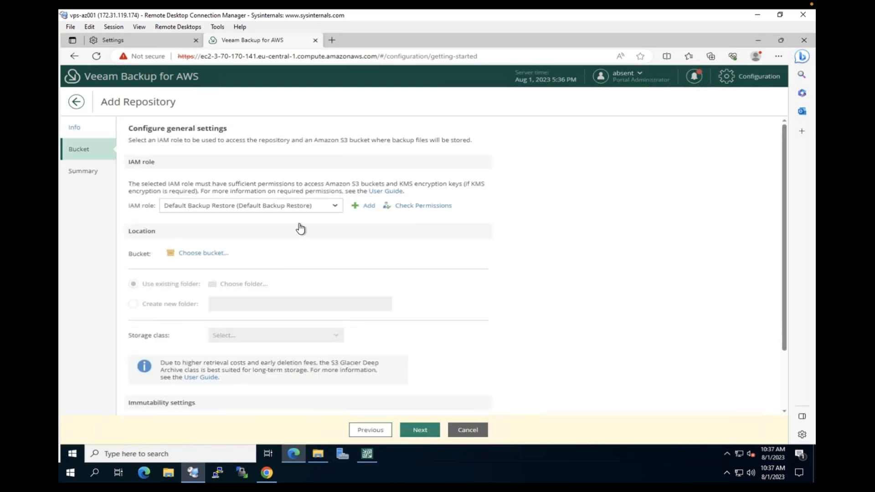
Verify the IAM role's permissions and pick the eu01-frankfurt-nolock bucket
left_click(294, 205)
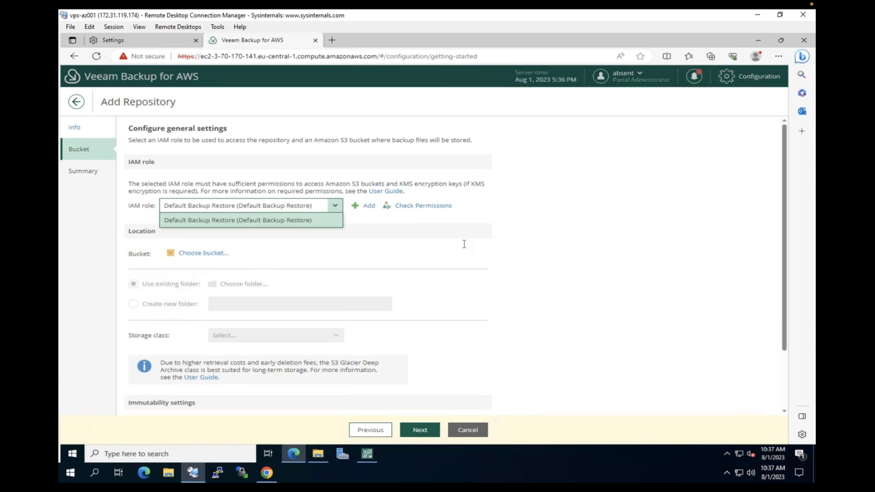
left_click(464, 244)
left_click(414, 206)
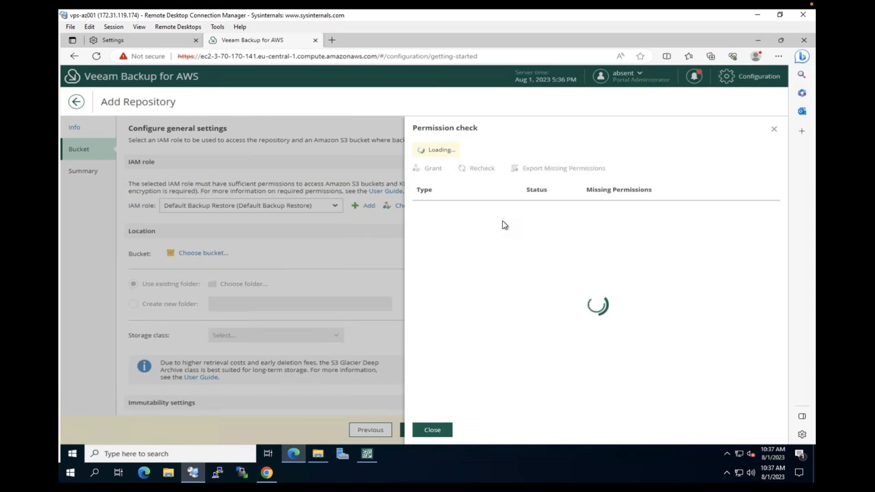
left_click(432, 430)
left_click(197, 253)
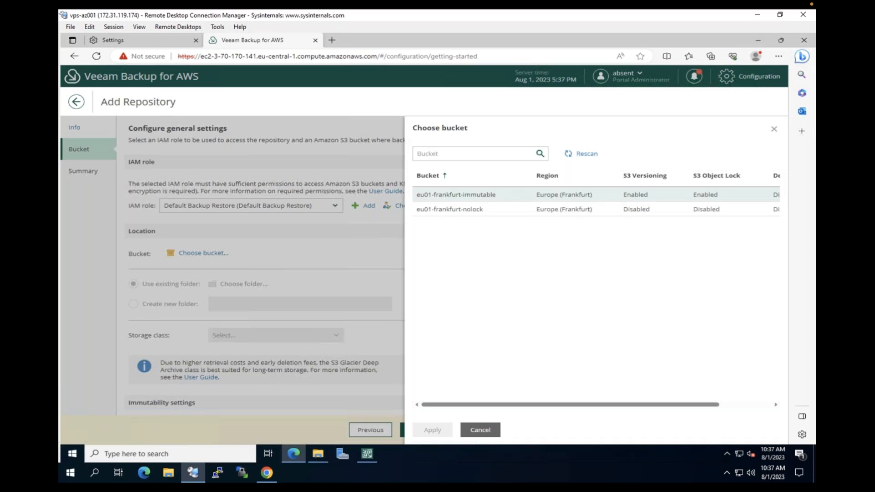
left_click(500, 210)
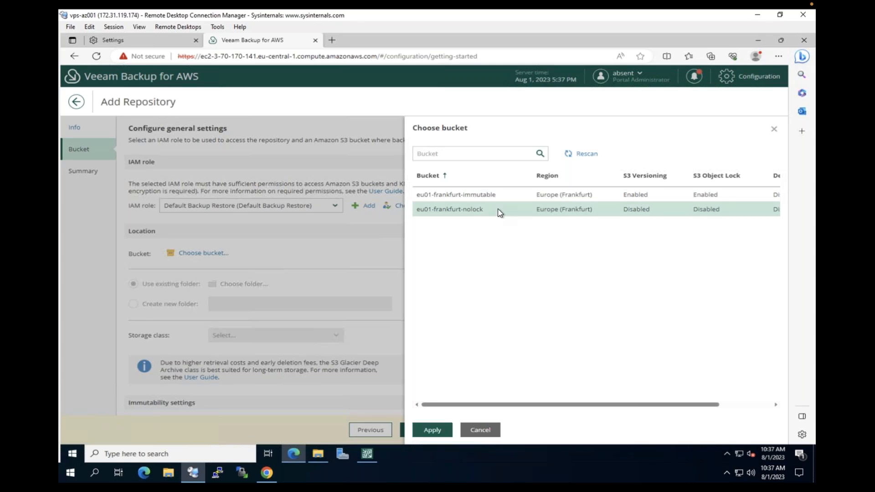
Use bucket eu01-frankfurt-nolock with new folder HCdemoaws and the S3 Standard storage class
left_click(433, 430)
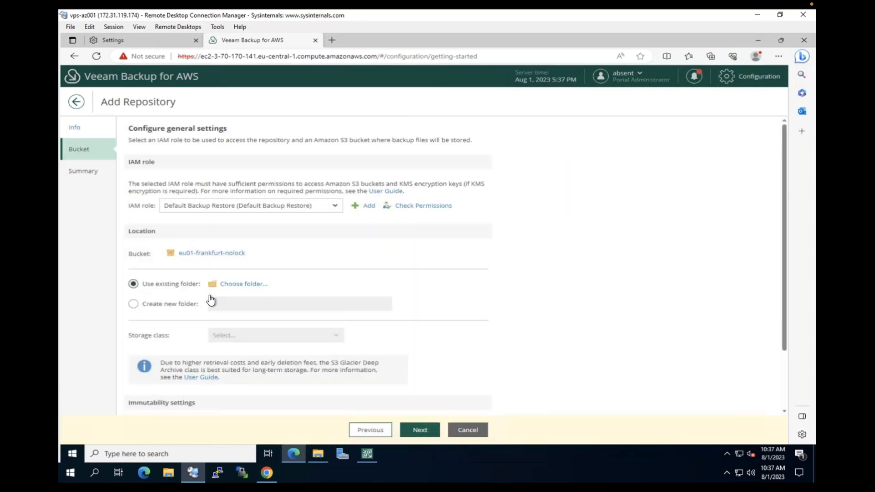
left_click(228, 307)
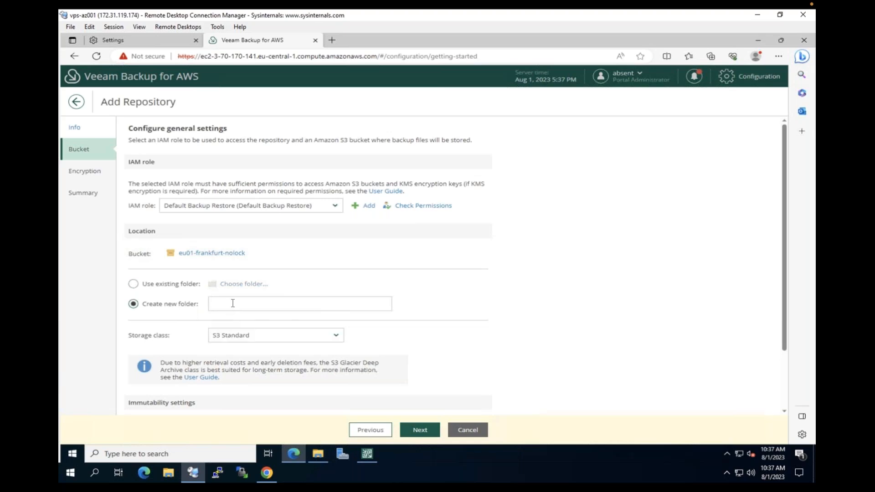
left_click(232, 303)
type("HCdemoaws")
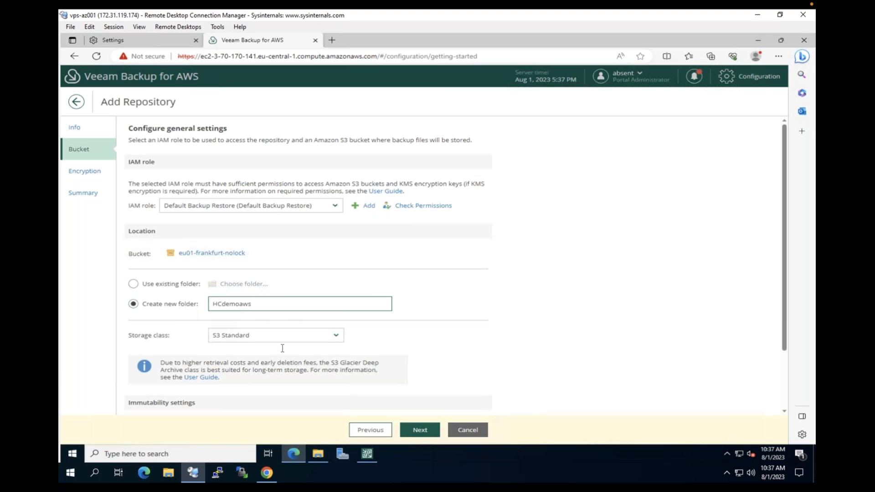
left_click(339, 337)
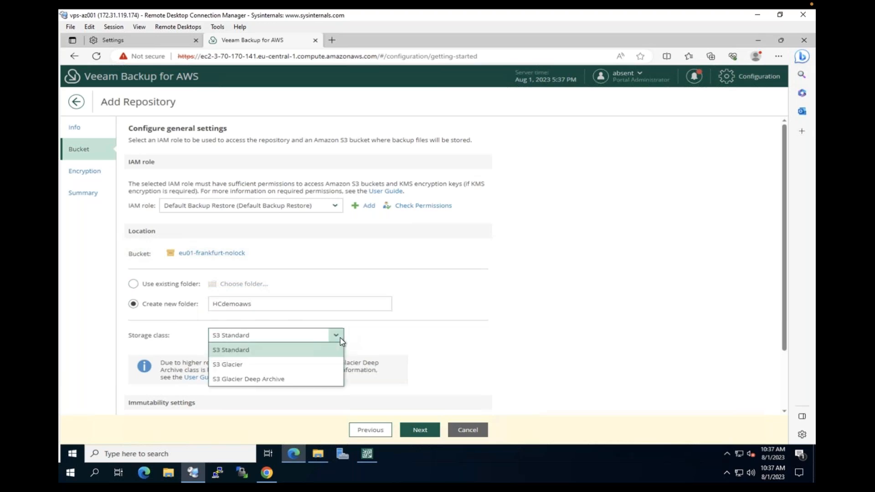
left_click(313, 350)
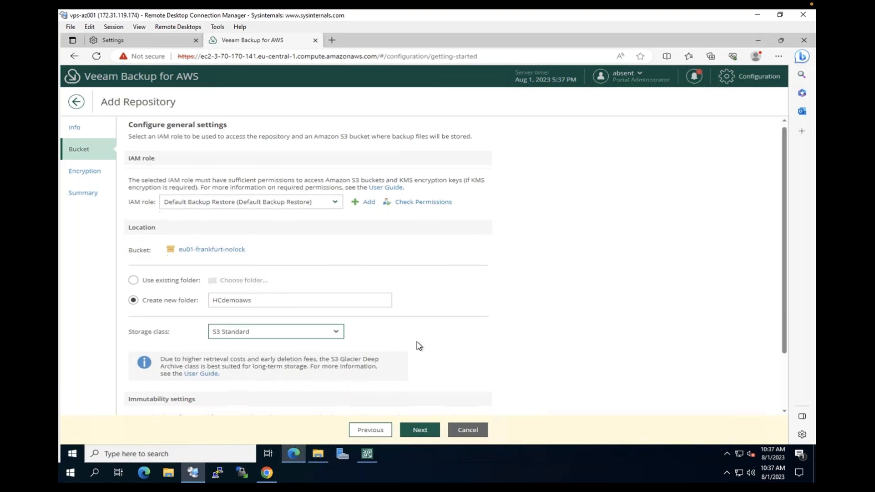
scroll(415, 344, "down", 1)
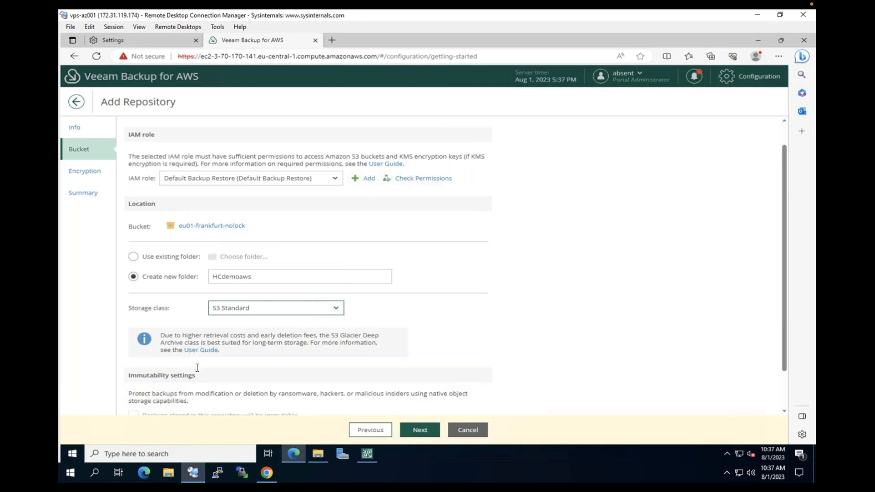
scroll(197, 367, "down", 2)
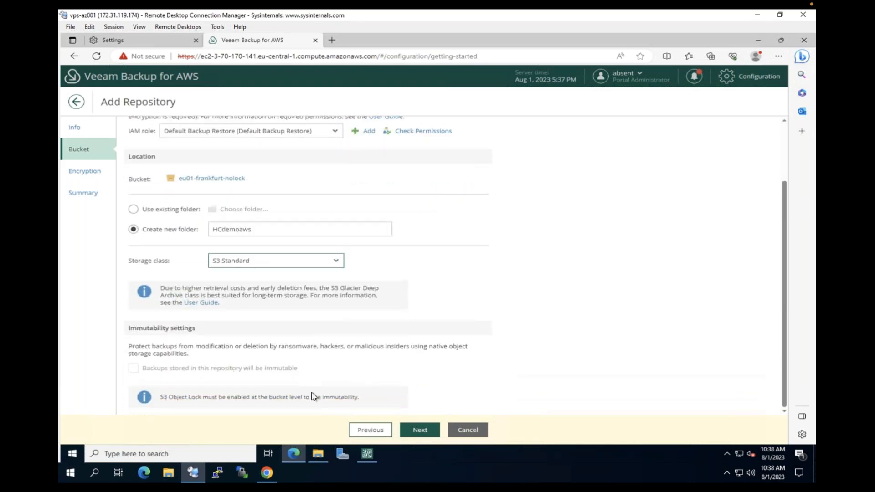
left_click(434, 431)
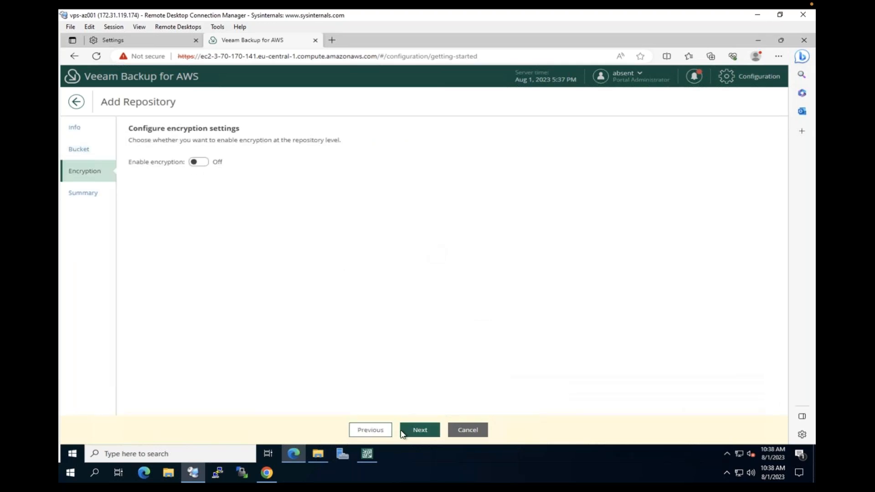
Create the HCdemoaws repository, confirm its successful creation session, and go to Configuration
left_click(420, 432)
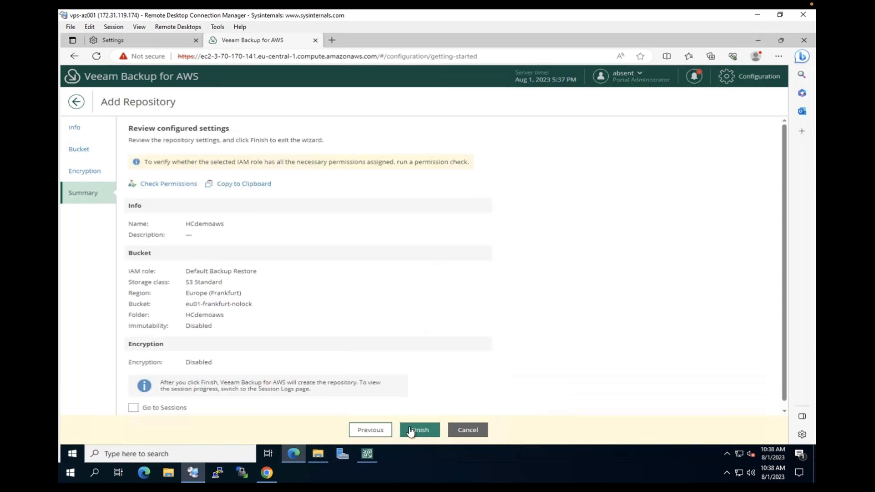
left_click(416, 432)
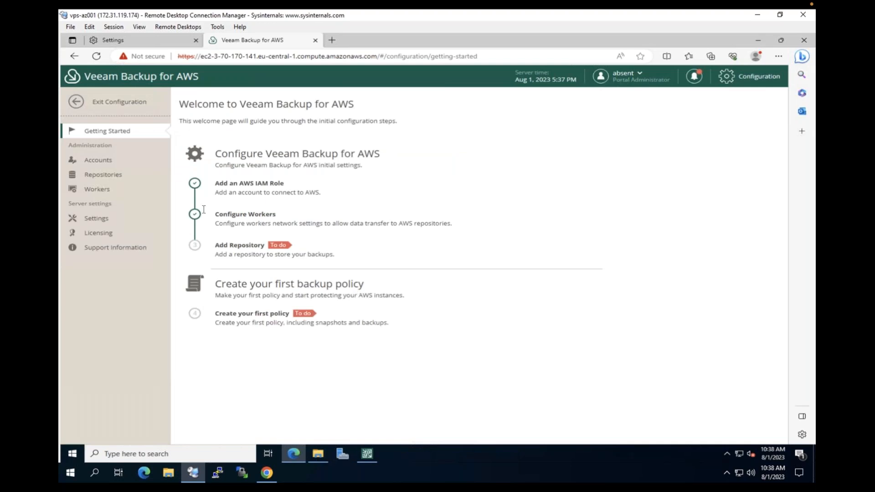
left_click(116, 103)
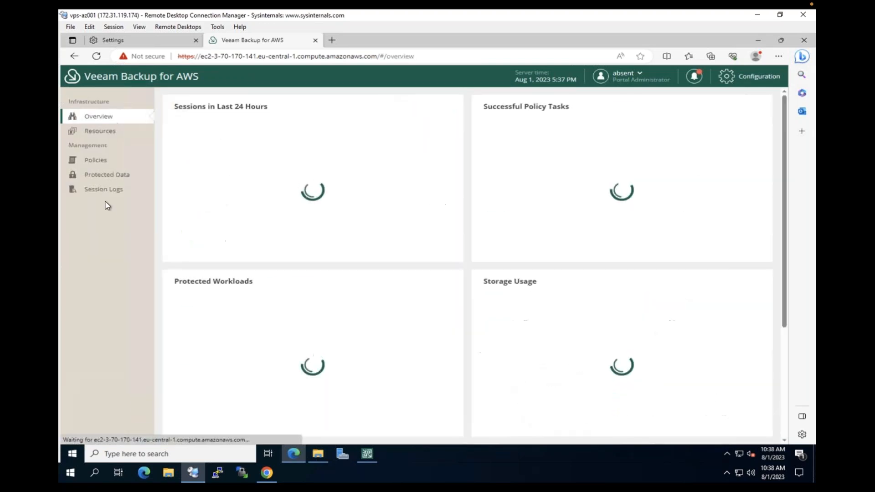
left_click(112, 190)
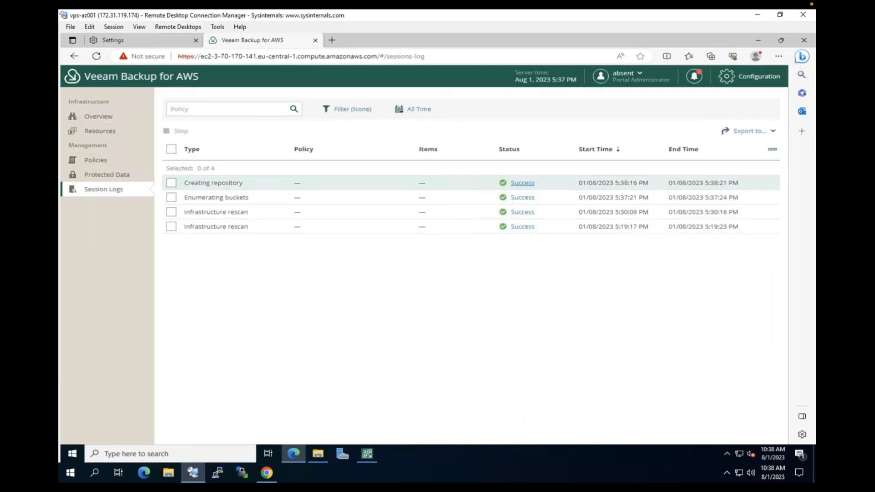
left_click(522, 182)
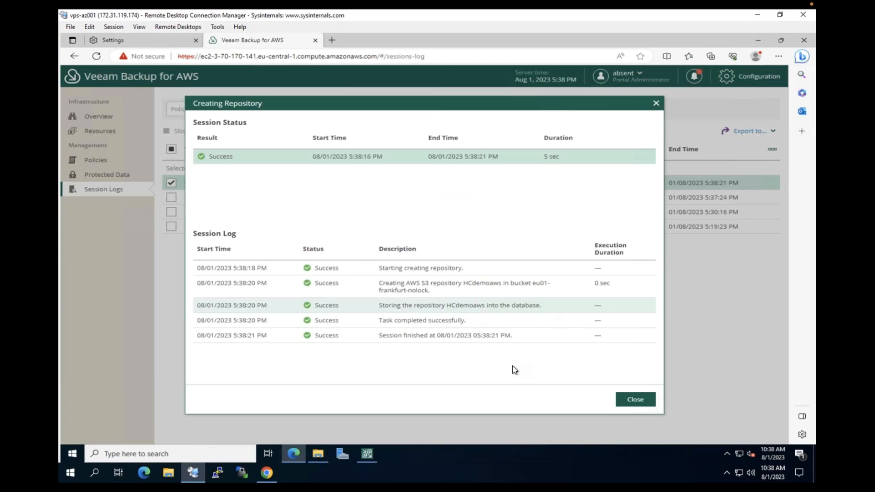
left_click(634, 399)
left_click(729, 76)
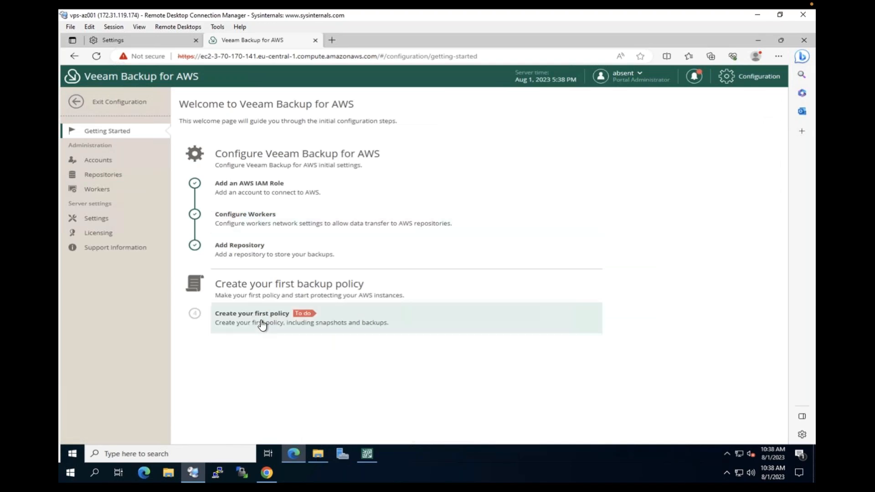
Start EC2 policy HCdemoaws, confirm its IAM role permissions, and list the regions to choose
left_click(261, 324)
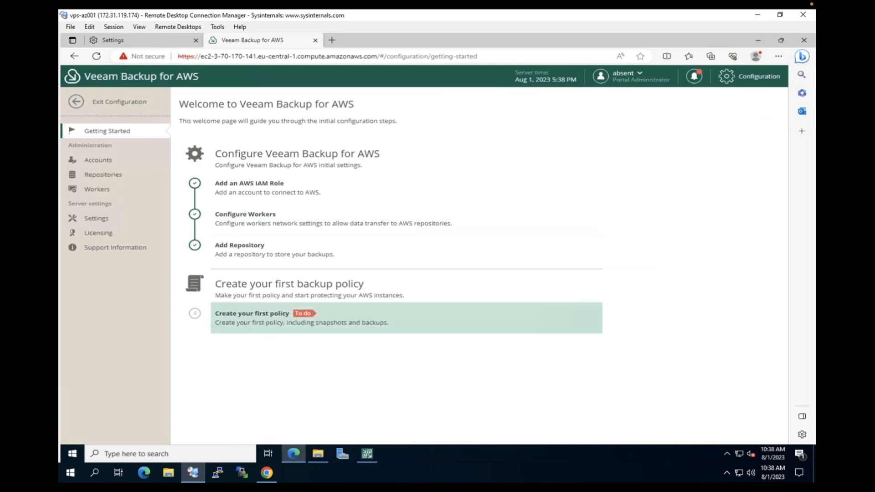
left_click(222, 170)
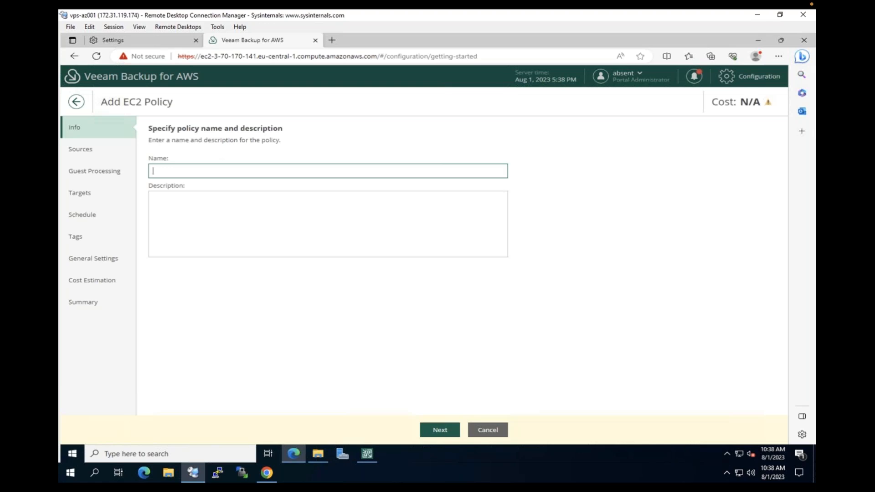
type("HCdemoaws")
left_click(440, 430)
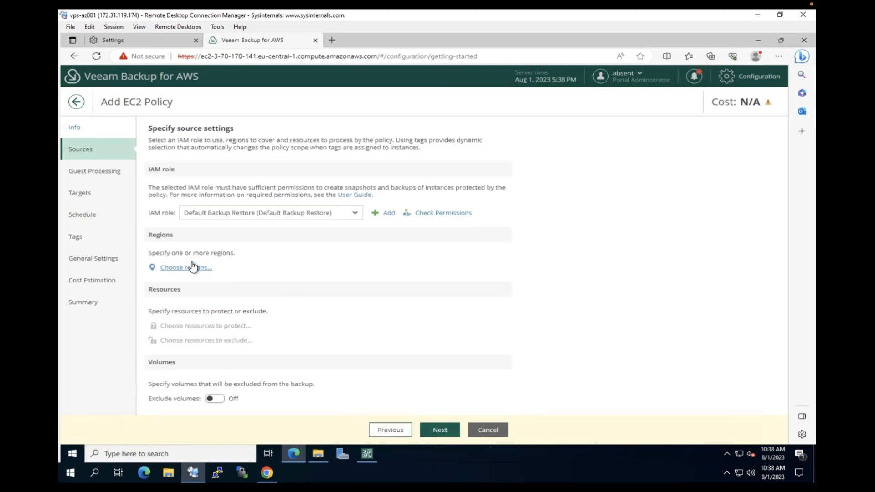
left_click(428, 214)
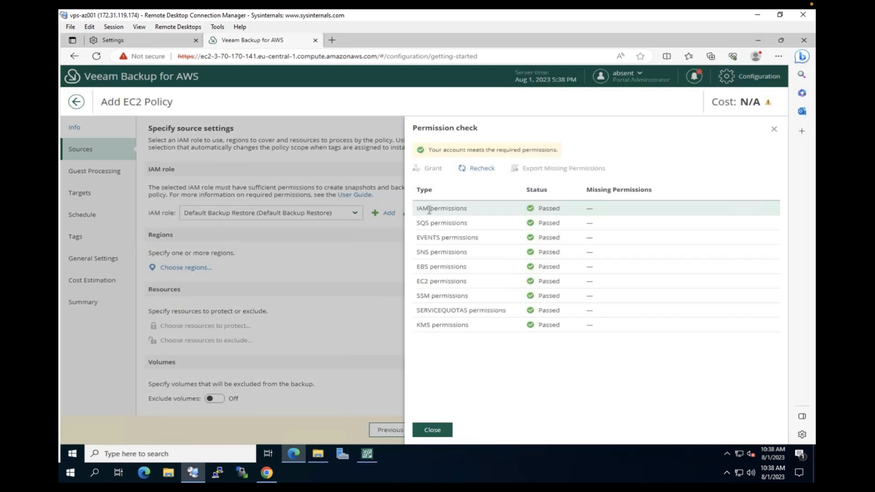
left_click(773, 129)
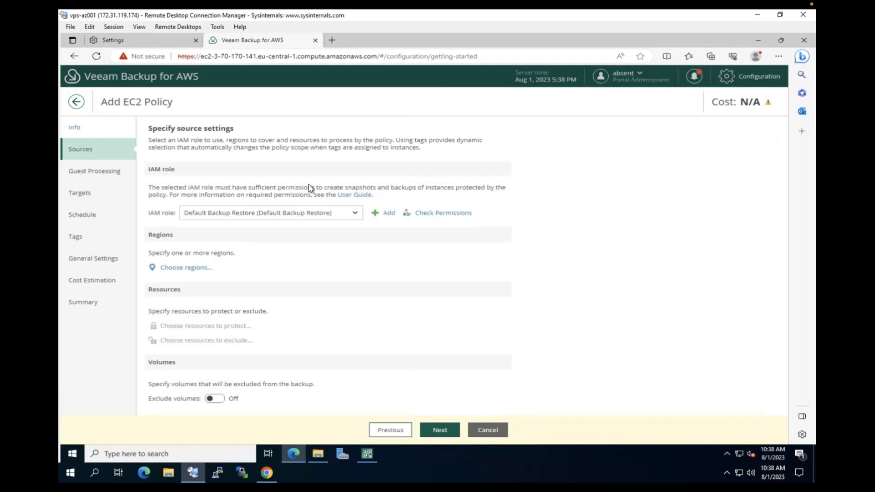
left_click(195, 272)
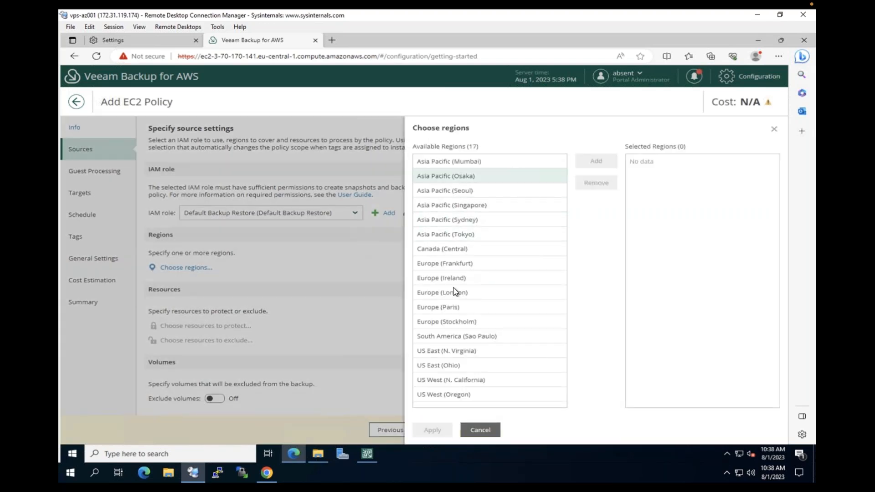
Add the Europe (Frankfurt) region and protect the instances aztest001 and vbsf-enc-01-pgcrypto
left_click(458, 263)
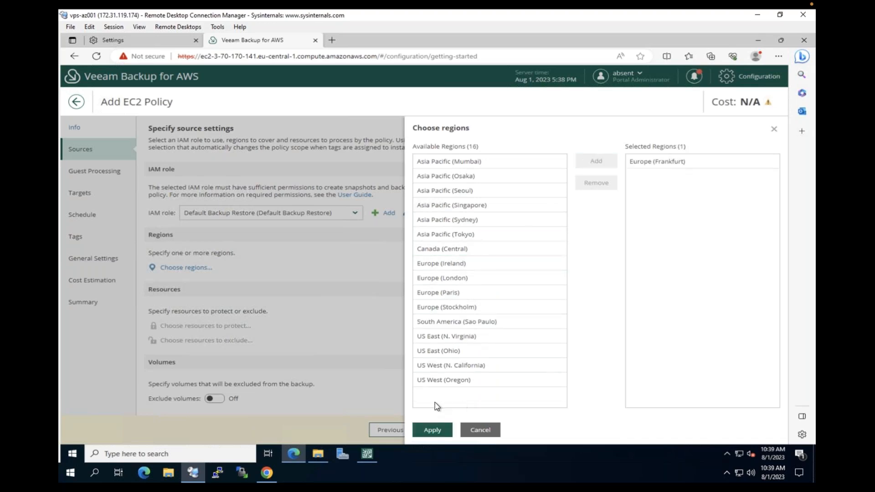
left_click(432, 428)
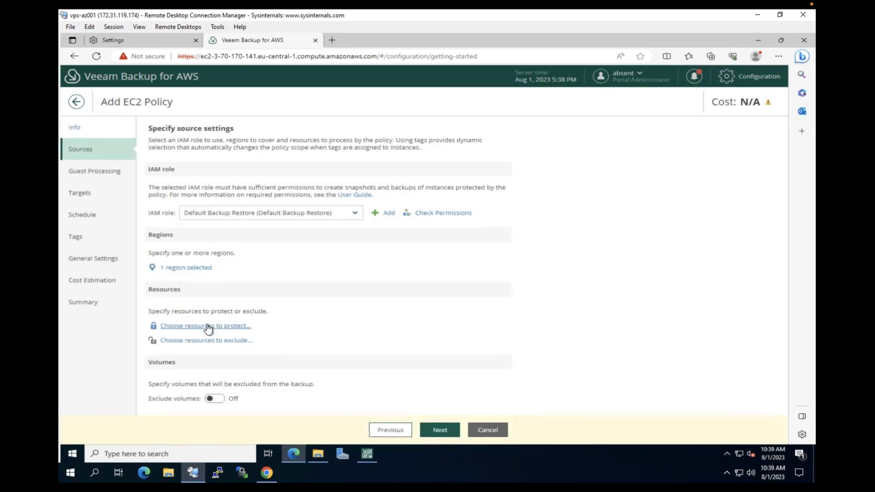
left_click(207, 326)
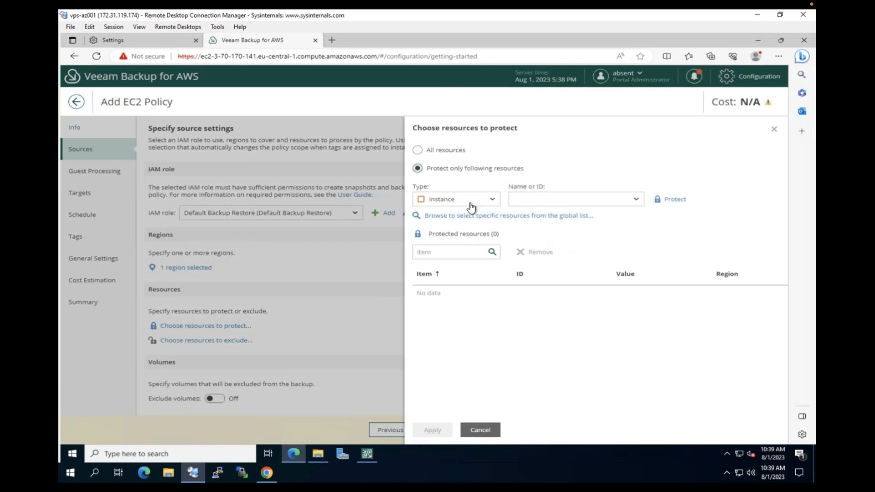
left_click(482, 217)
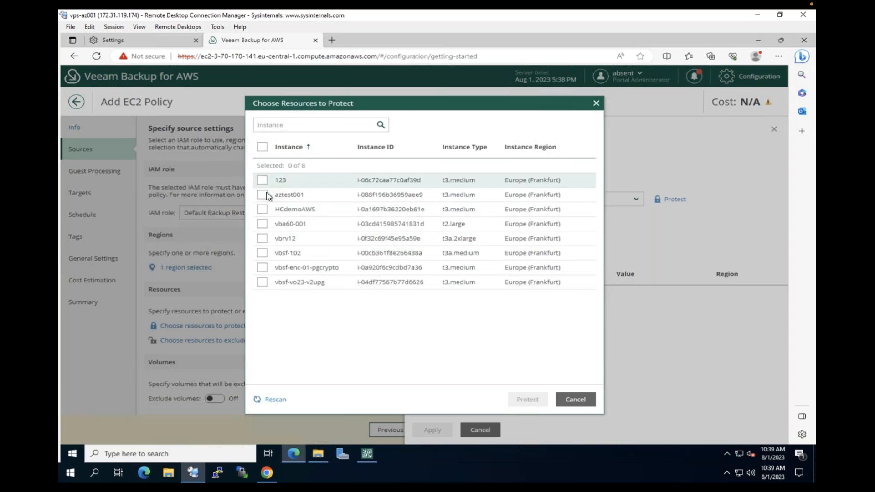
left_click(262, 196)
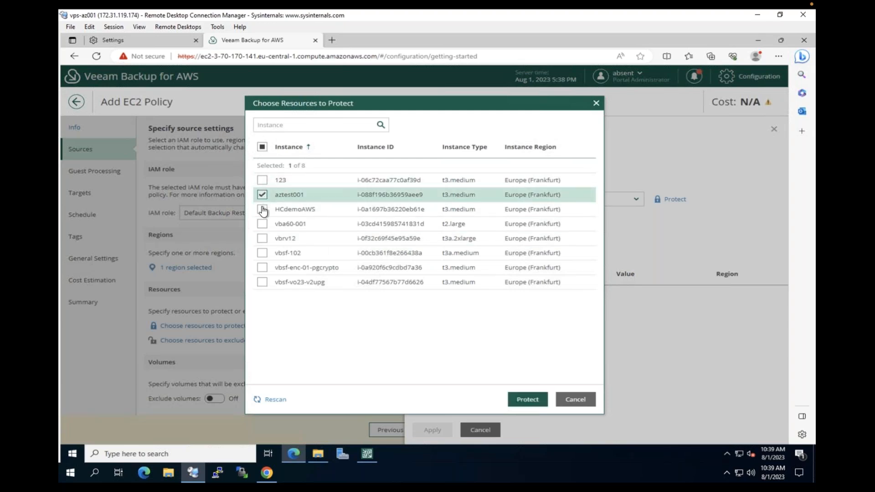
left_click(262, 269)
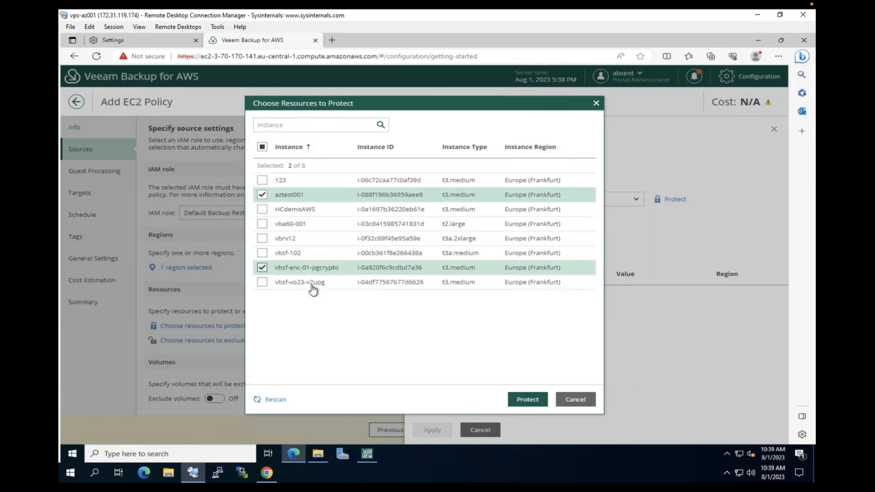
left_click(527, 399)
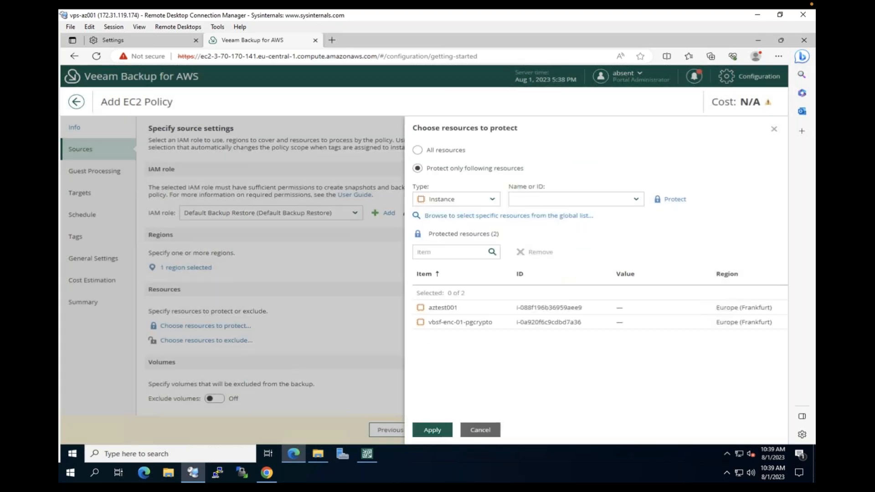
Confirm the two protected resources and leave guest processing disabled
left_click(432, 429)
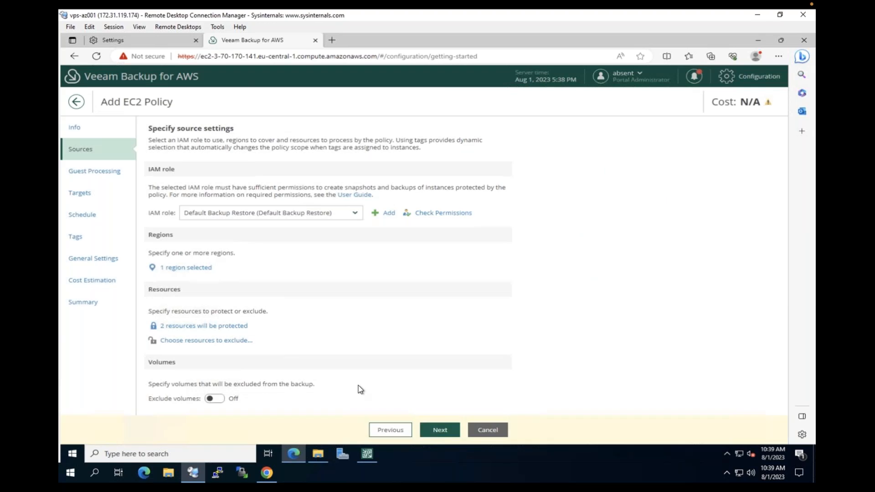
left_click(439, 432)
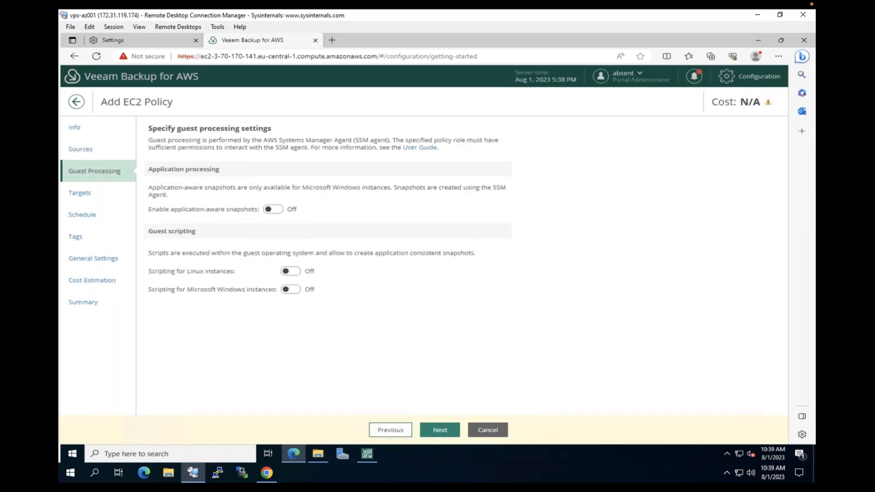
left_click(440, 430)
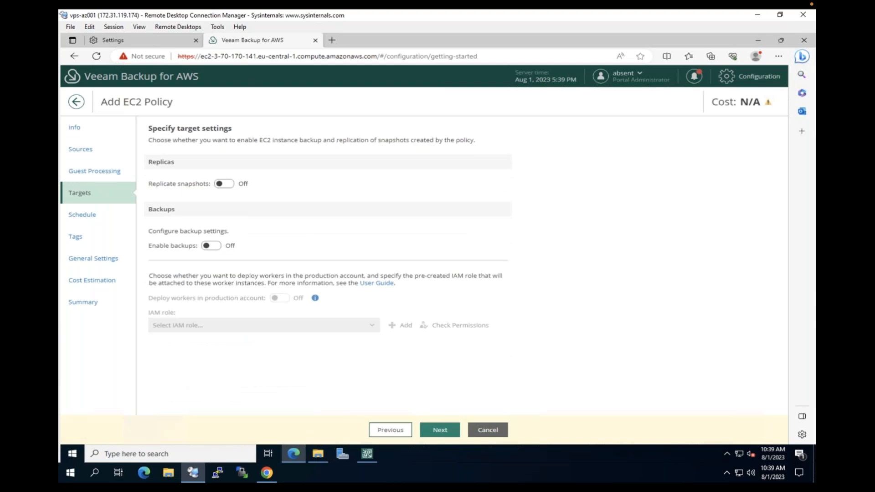
Enable backups for the policy and store them in the HCdemoaws repository
left_click(210, 246)
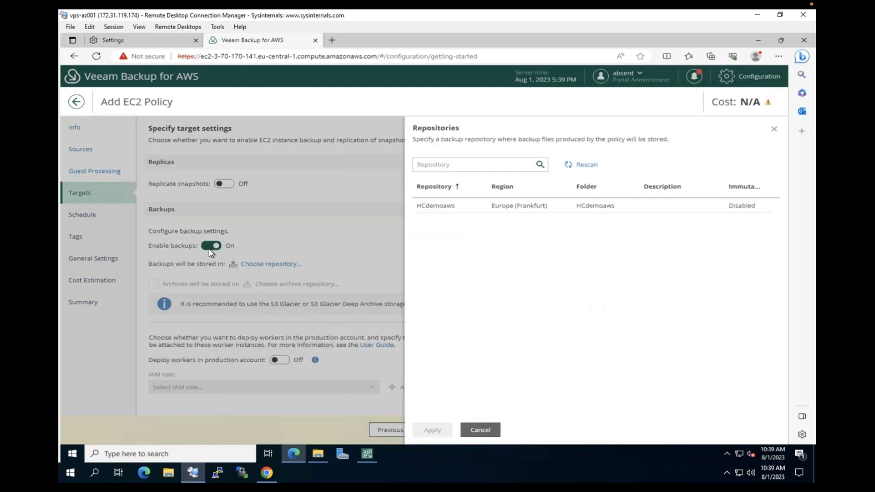
left_click(479, 207)
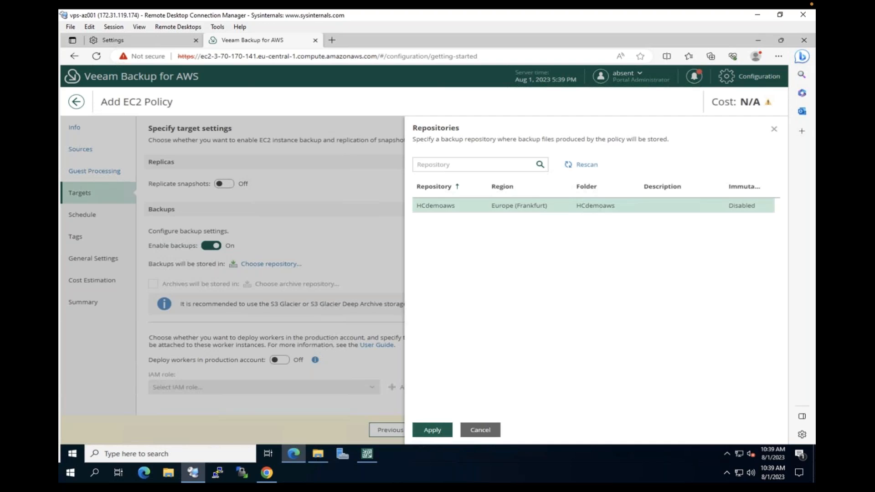
left_click(432, 429)
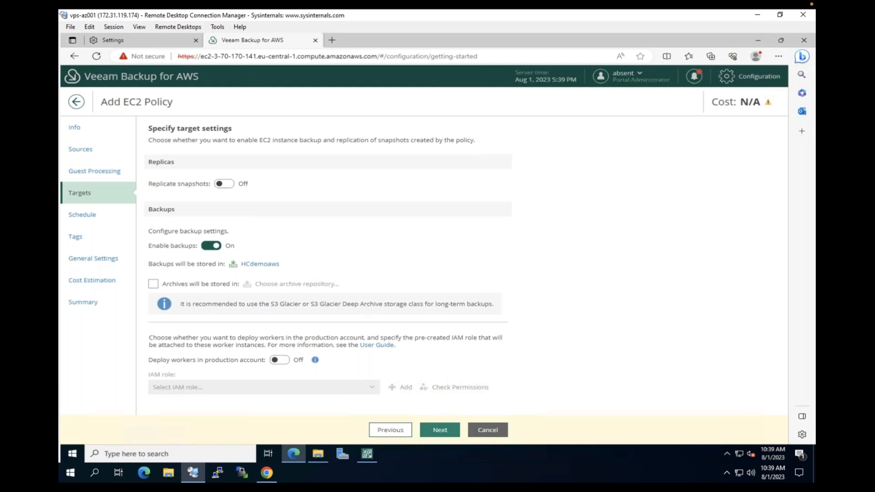
left_click(437, 430)
Turn on the daily schedule with snapshots from 4 AM and a 12 PM backup
left_click(242, 177)
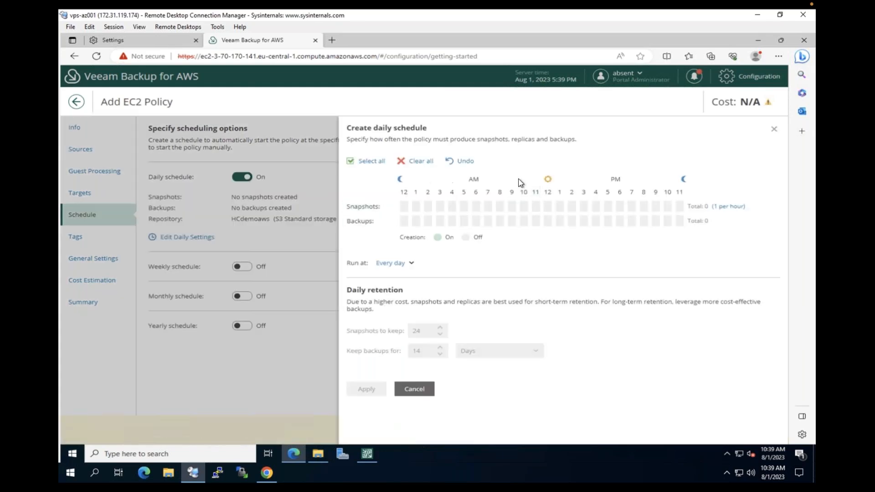
left_click(451, 206)
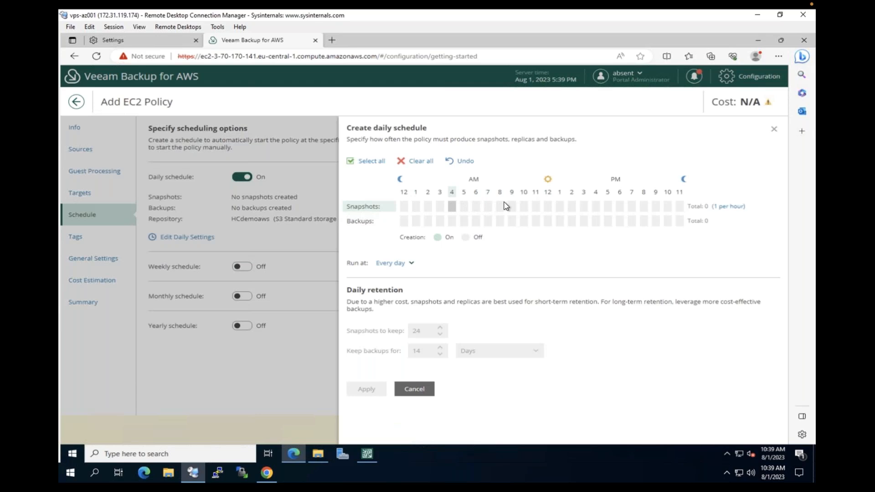
left_click(583, 205)
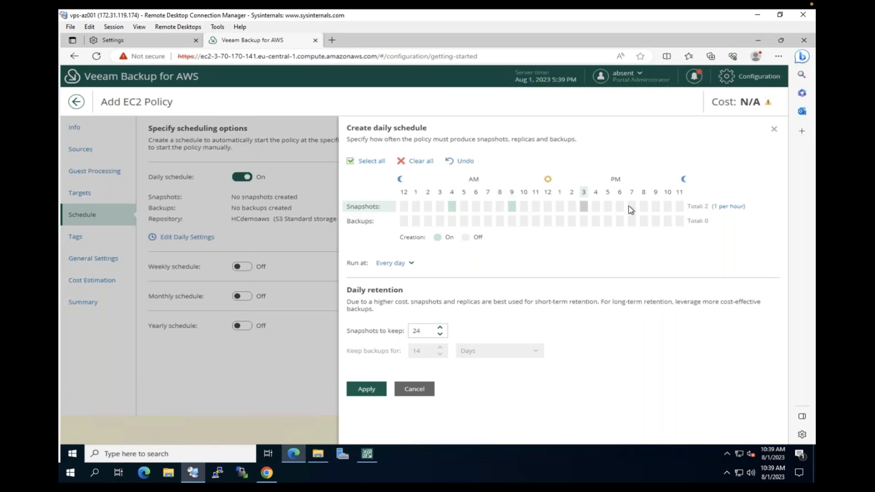
left_click(547, 222)
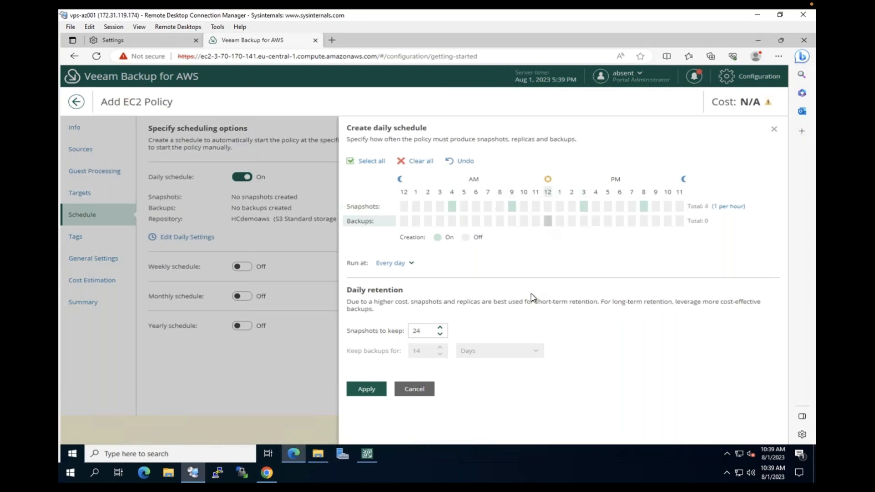
Keep 3 snapshots and retain backups for 7 days, then apply the schedule
double_click(421, 330)
type("3")
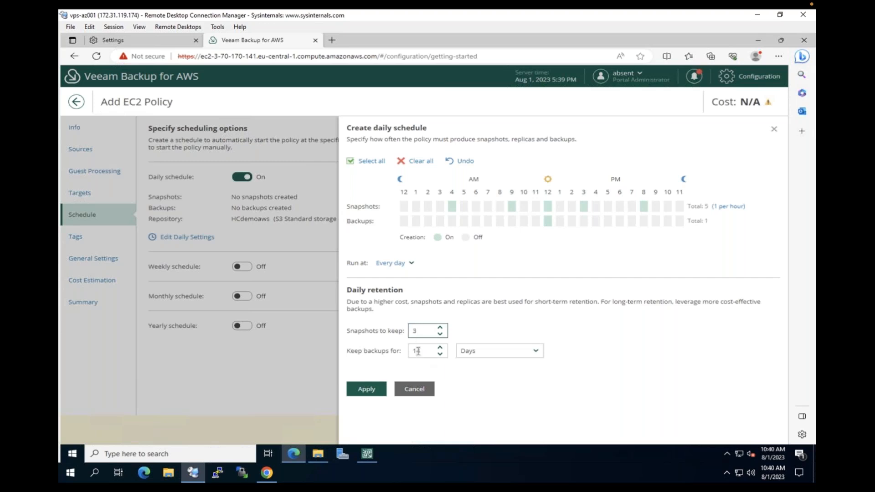
double_click(418, 351)
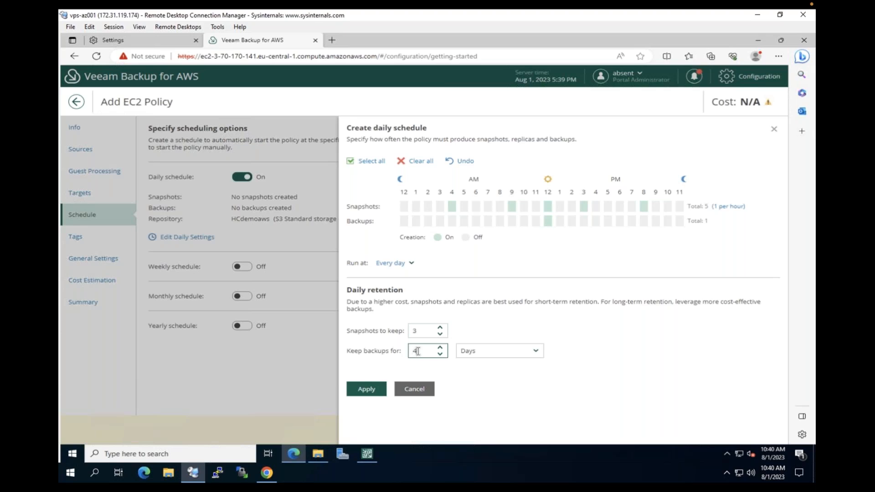
type("7")
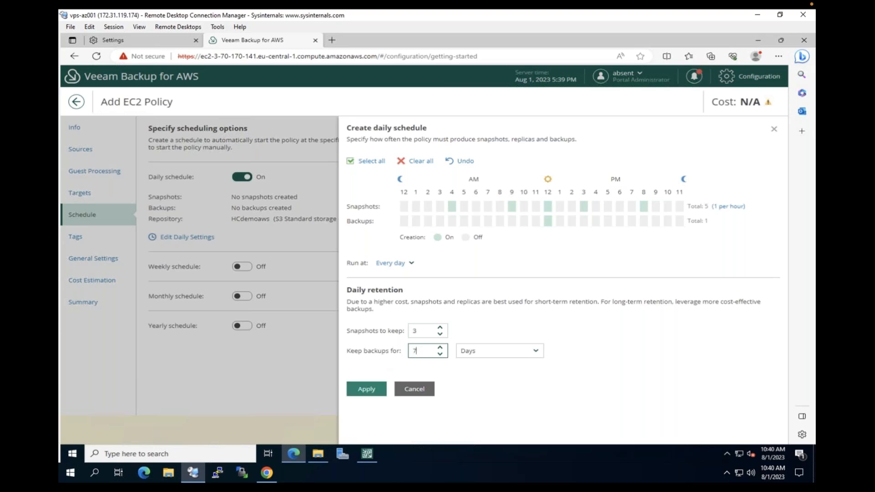
left_click(369, 391)
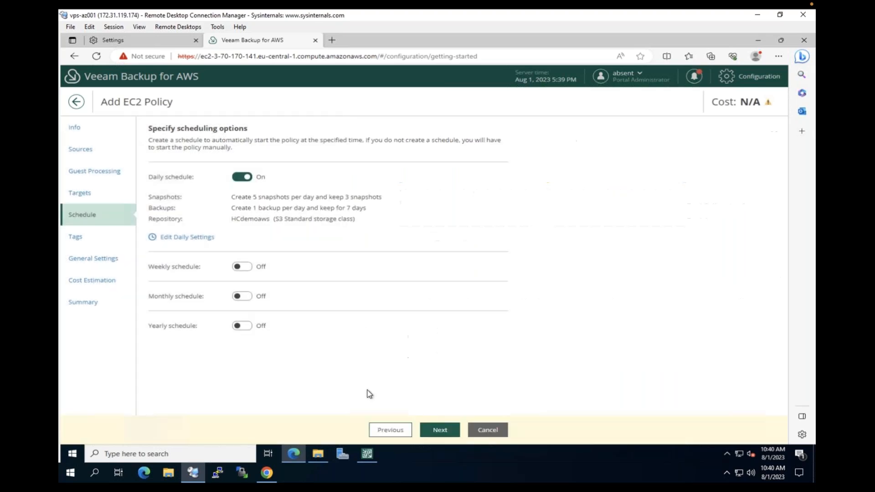
left_click(436, 430)
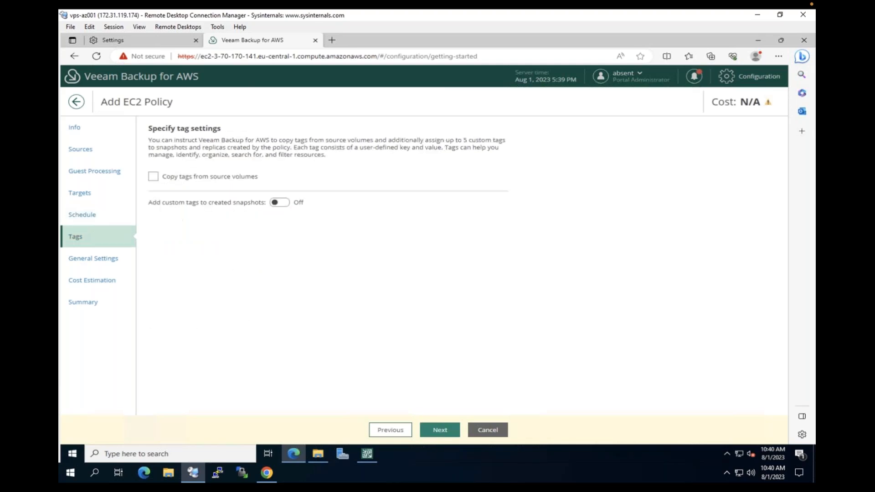
Pass the general settings and $4.21/month cost estimate, review the summary, and finish the policy
left_click(439, 429)
left_click(440, 430)
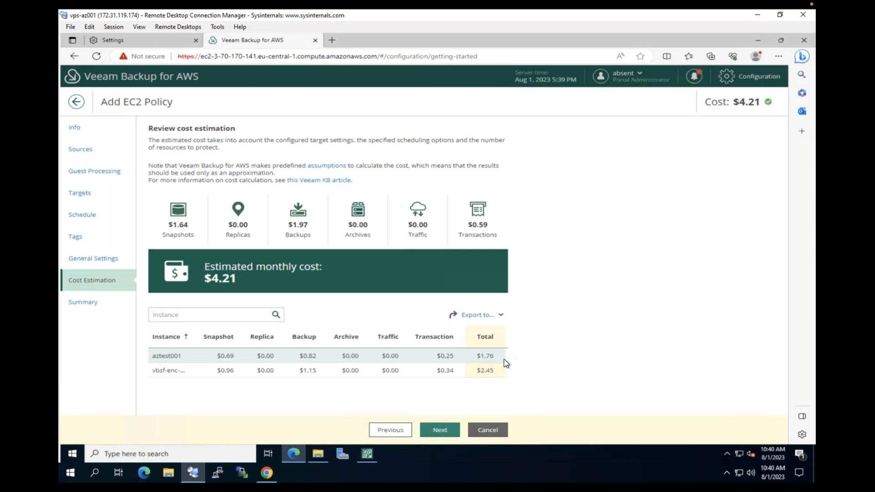
left_click(435, 430)
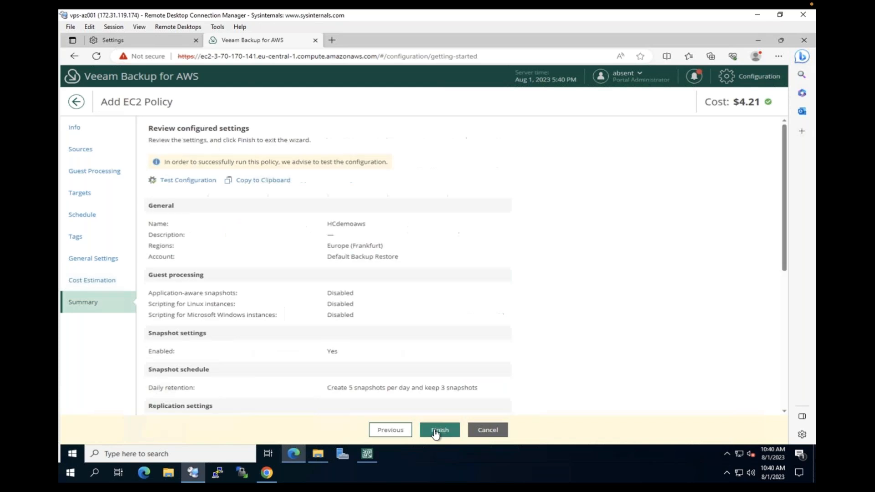
scroll(440, 332, "down", 5)
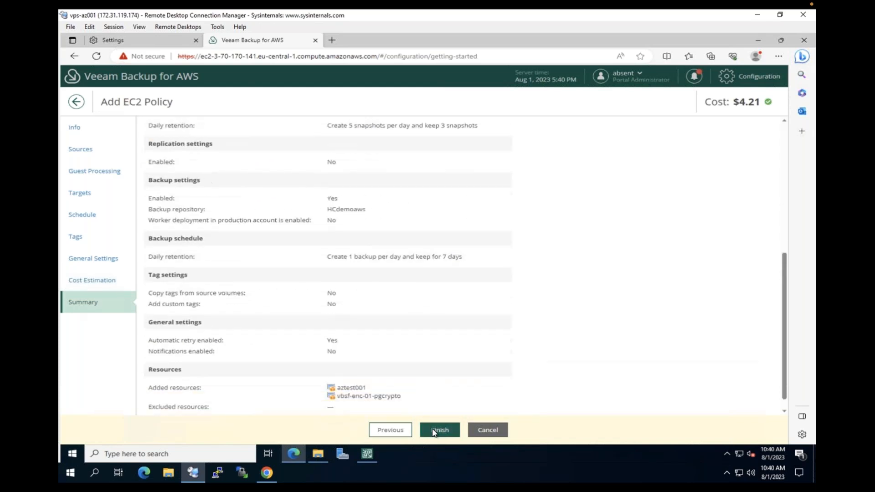
left_click(438, 429)
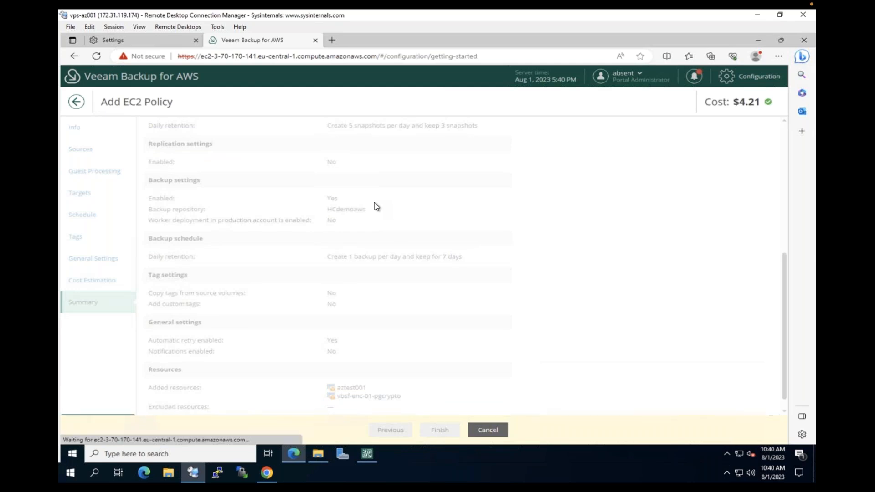
Exit configuration and start the HCdemoaws policy from the Policies list
left_click(123, 102)
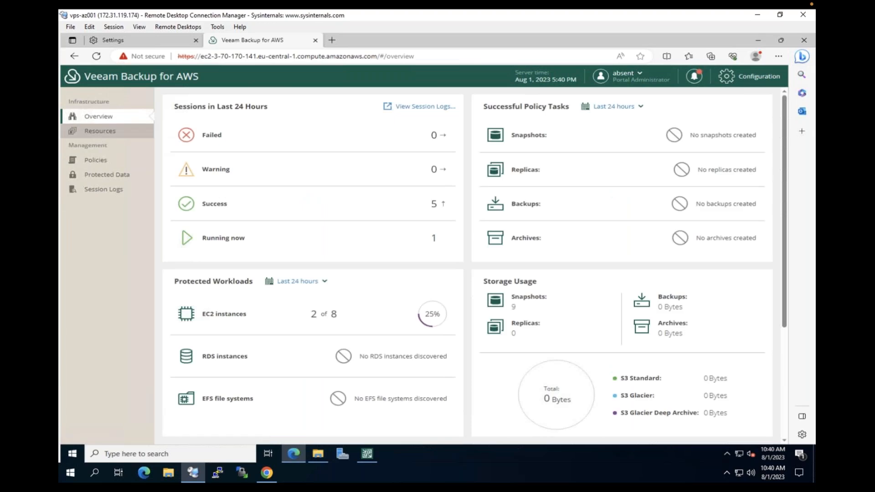
left_click(95, 160)
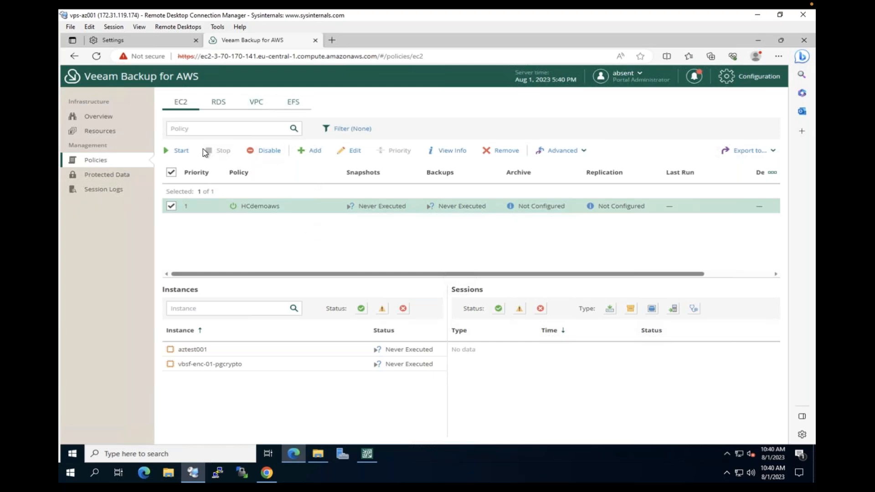
left_click(182, 151)
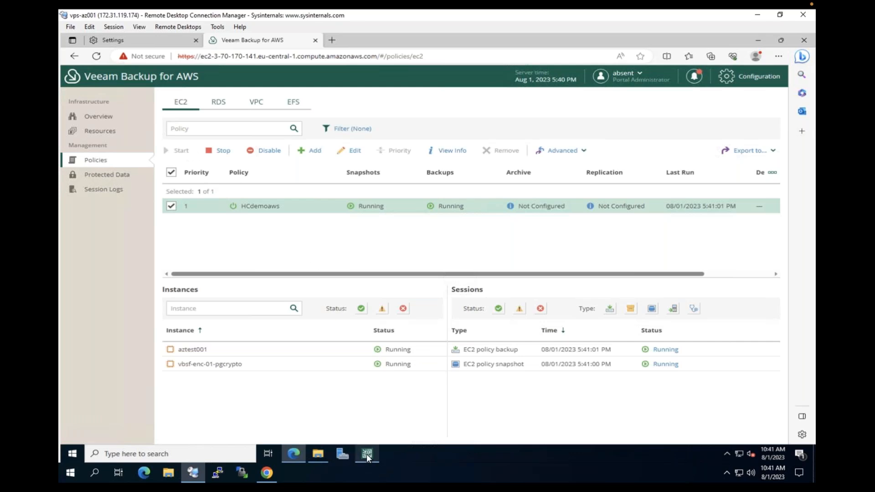
Return to the Backup & Replication console and select the HCdemoAWS appliance under Managed Servers
mouse_move(367, 454)
left_click(335, 411)
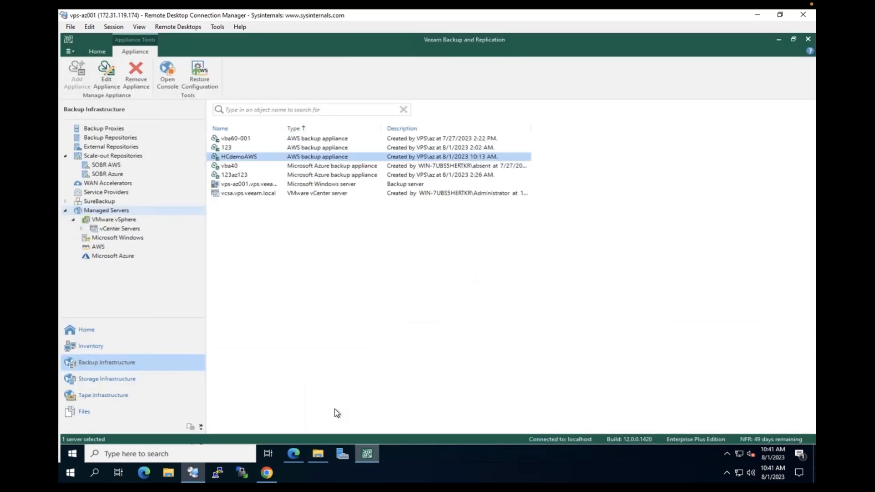
left_click(102, 331)
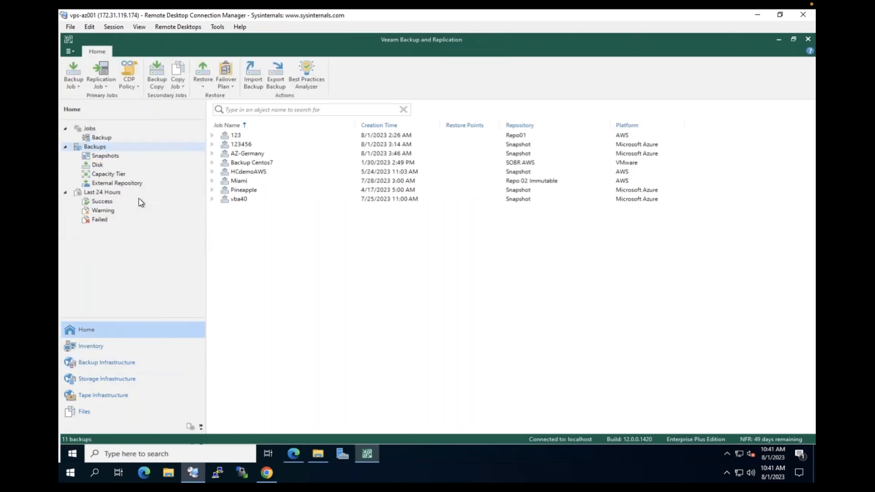
left_click(124, 363)
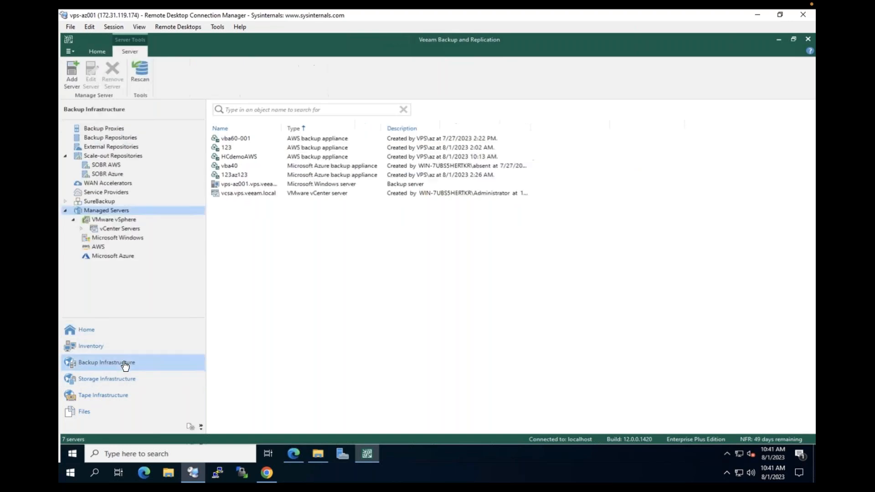
left_click(248, 160)
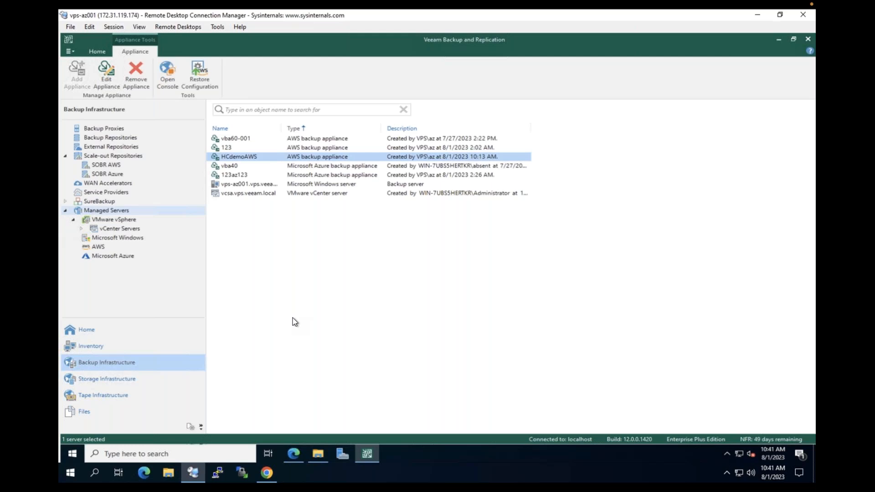
Start adding an existing Veeam Backup for Microsoft Azure cloud-native appliance
right_click(293, 318)
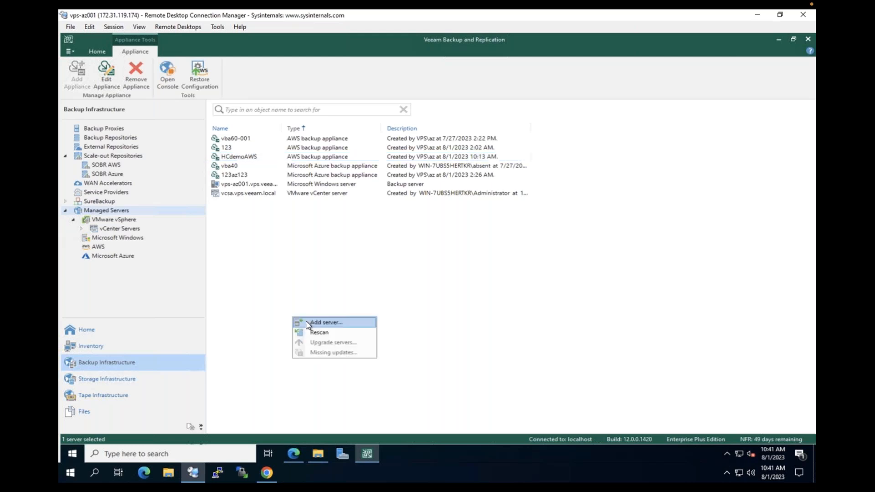
left_click(318, 323)
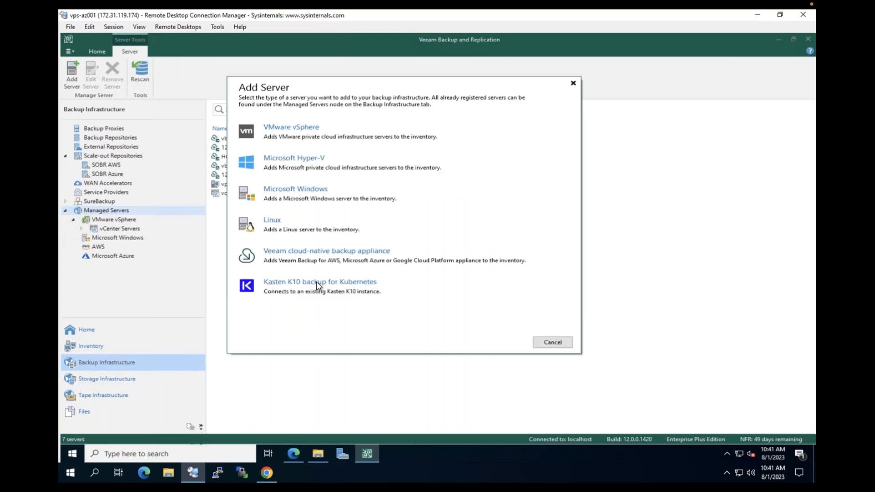
left_click(345, 251)
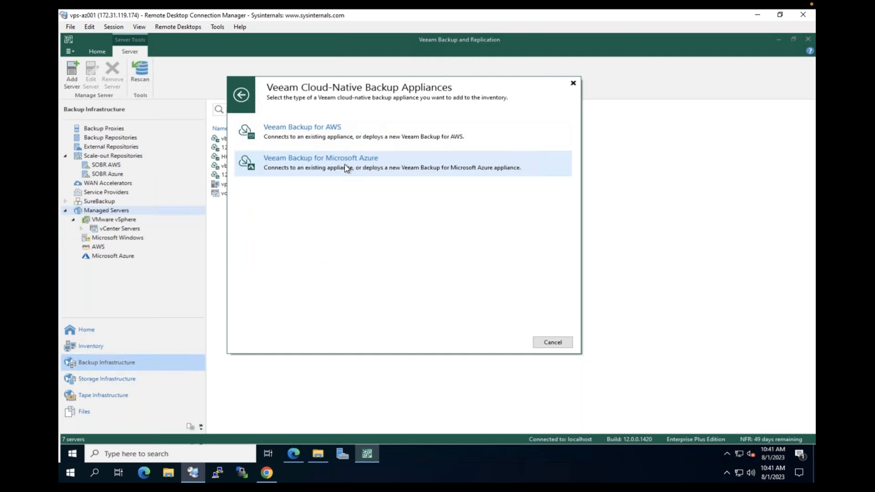
left_click(346, 169)
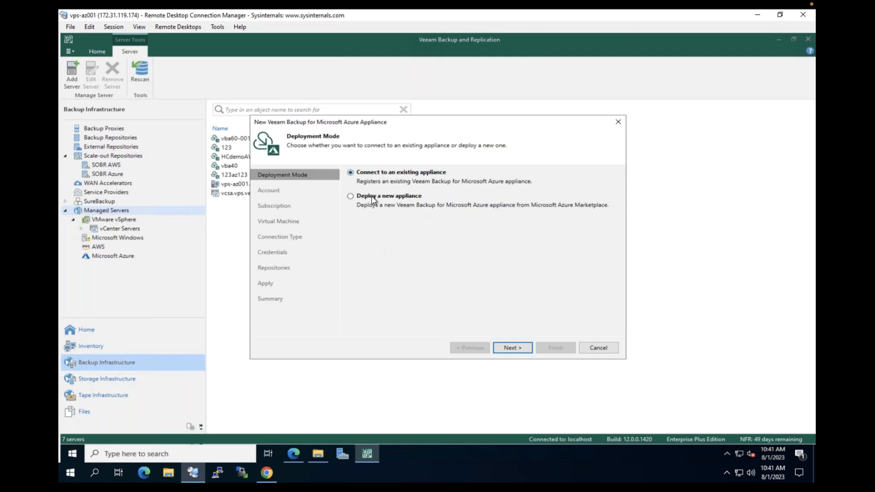
left_click(512, 348)
Use the existing Azure compute account and set the data center to East US
left_click(424, 184)
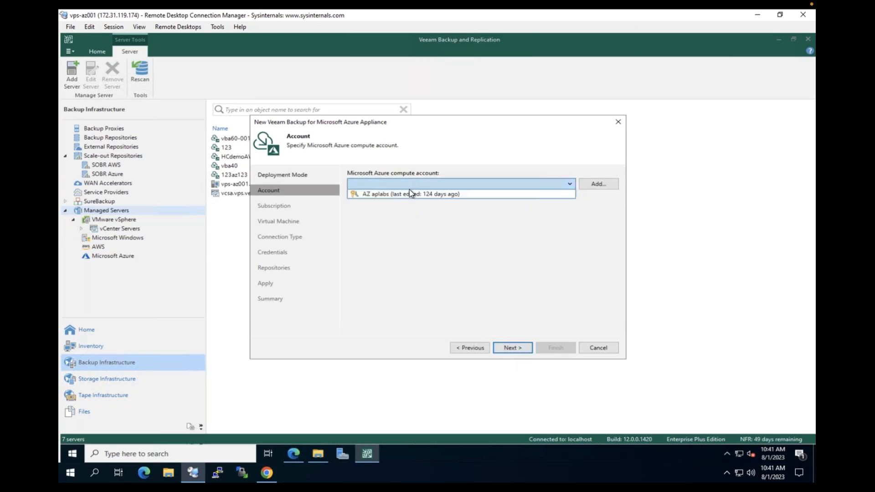
left_click(412, 195)
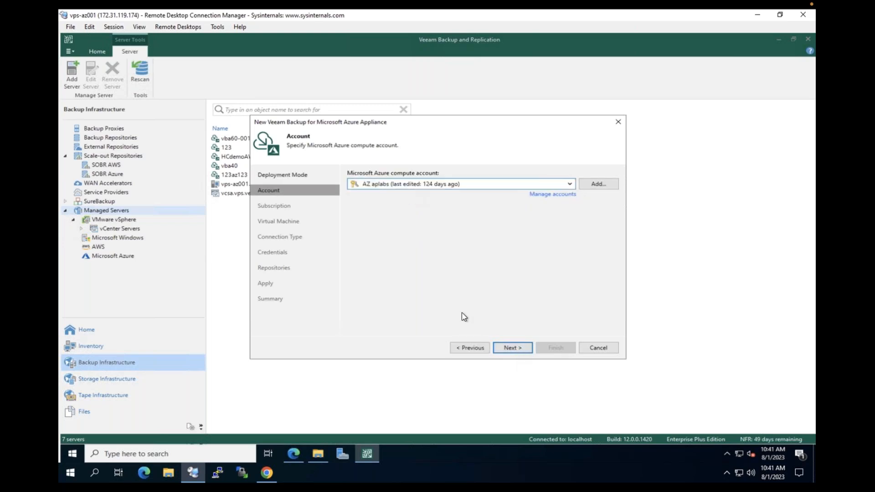
left_click(513, 350)
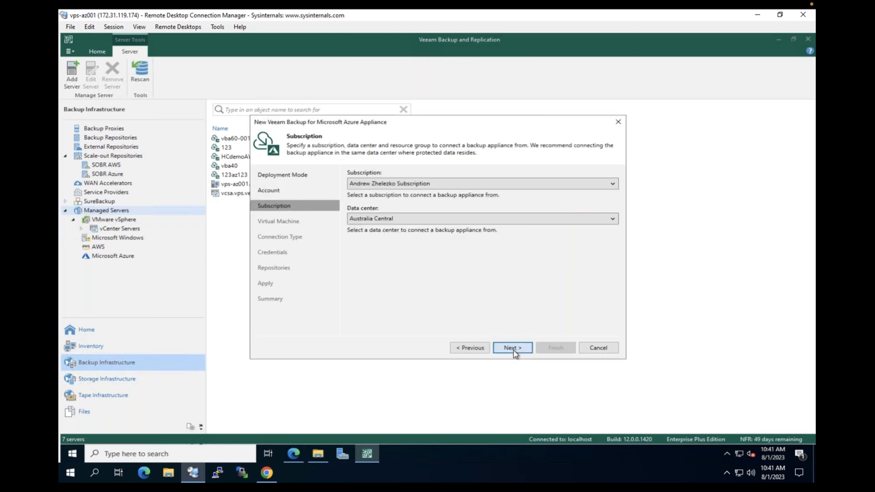
left_click(409, 217)
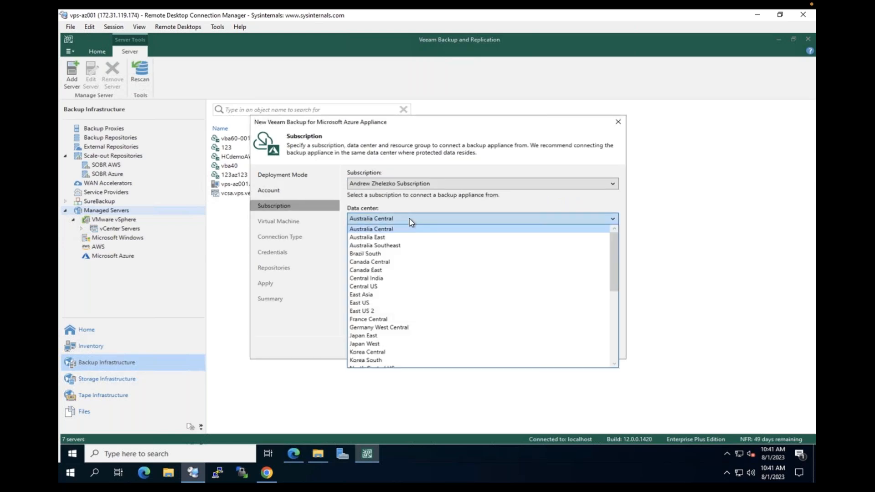
left_click(367, 303)
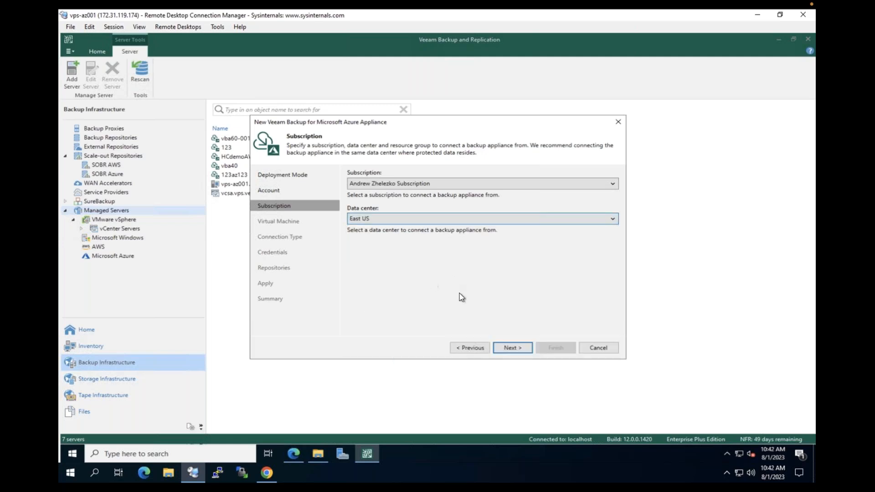
left_click(512, 348)
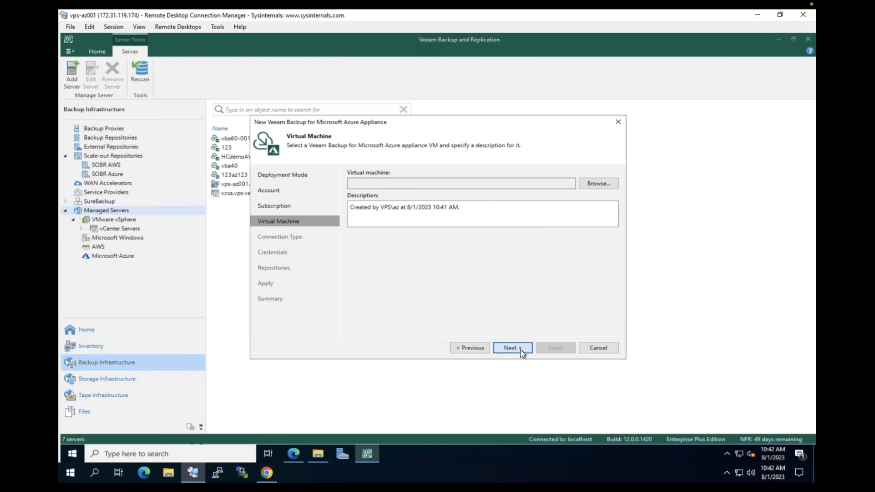
Choose VM HCdemoAzure, keep direct connection, and use the administrator credentials
left_click(596, 184)
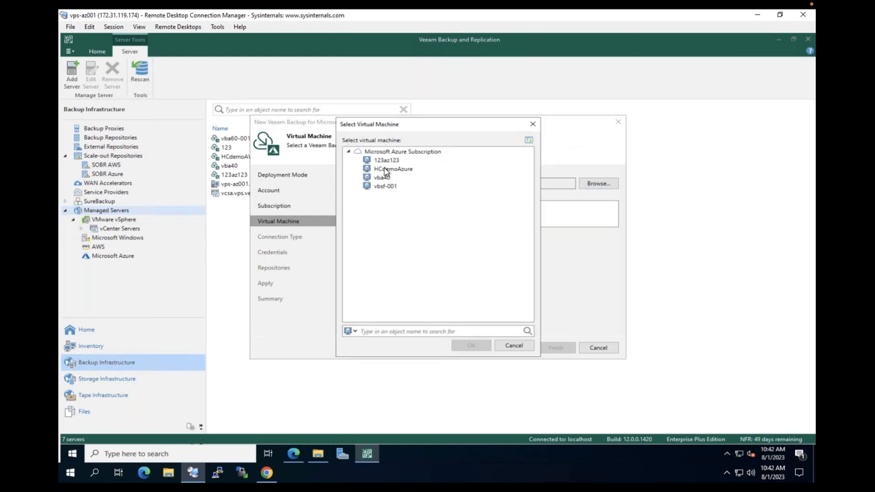
left_click(384, 167)
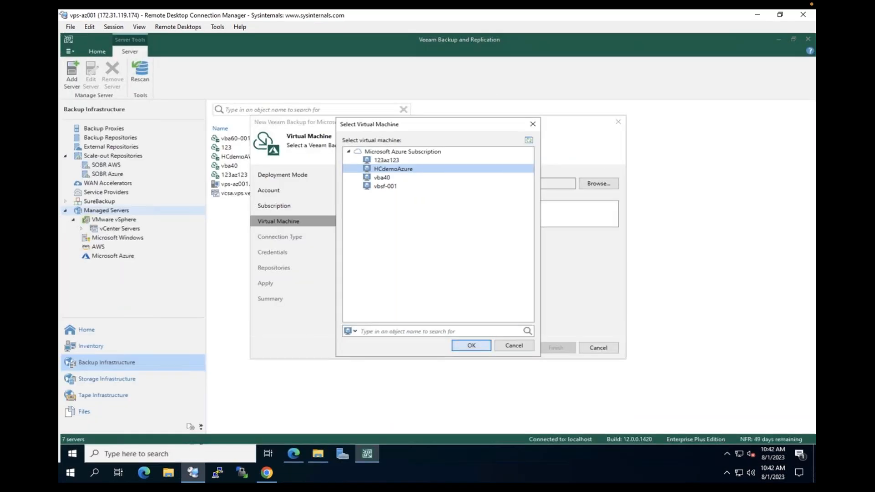
left_click(471, 346)
left_click(512, 350)
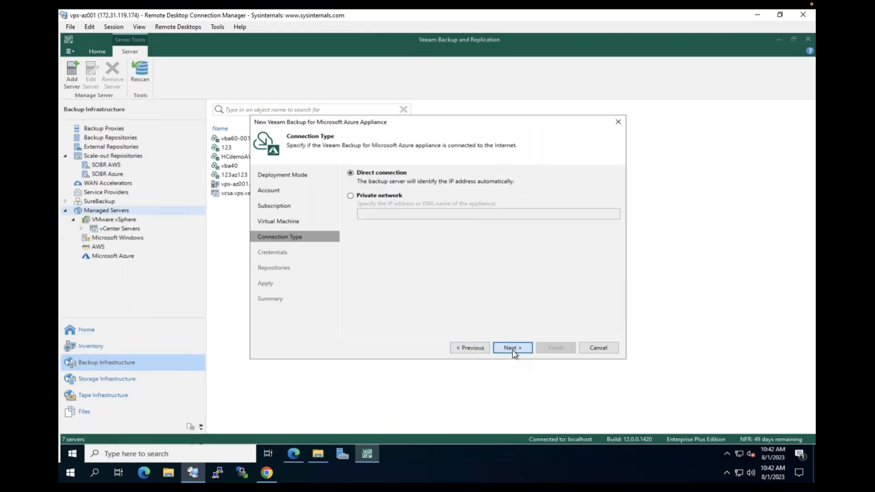
left_click(512, 348)
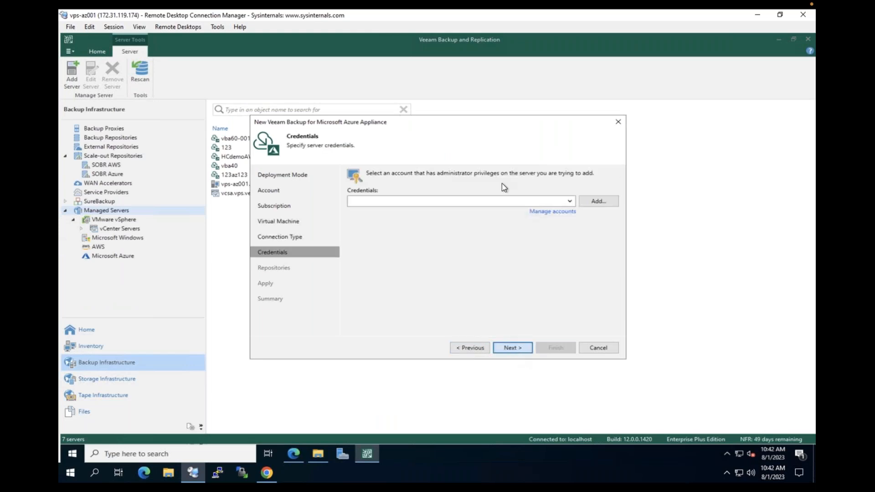
left_click(413, 202)
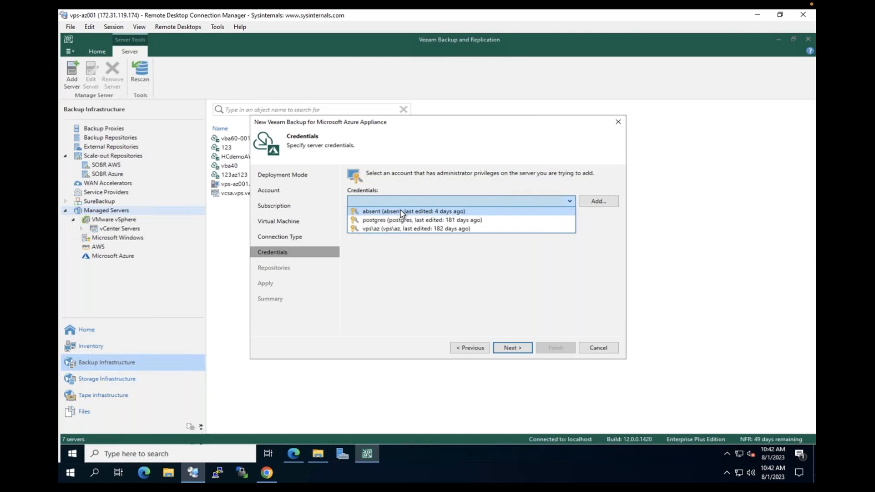
left_click(399, 211)
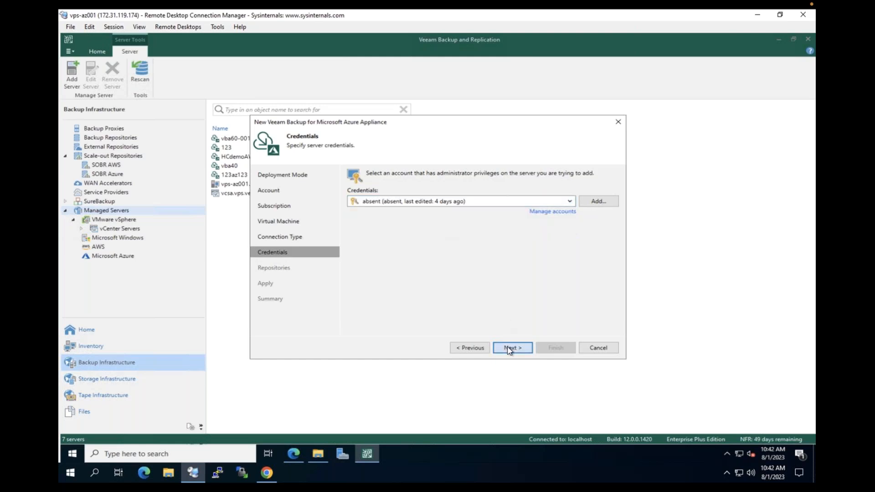
left_click(509, 349)
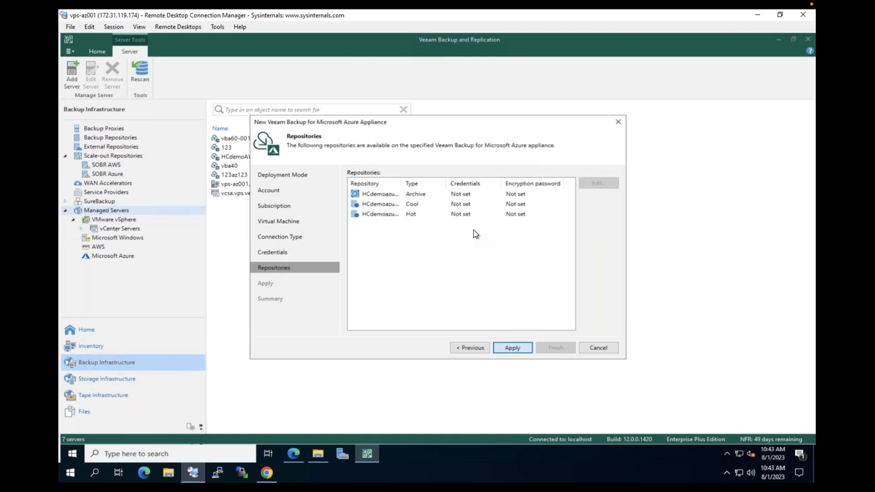
Apply the appliance settings with the Archive, Cool and Hot repositories left without credentials
left_click(510, 348)
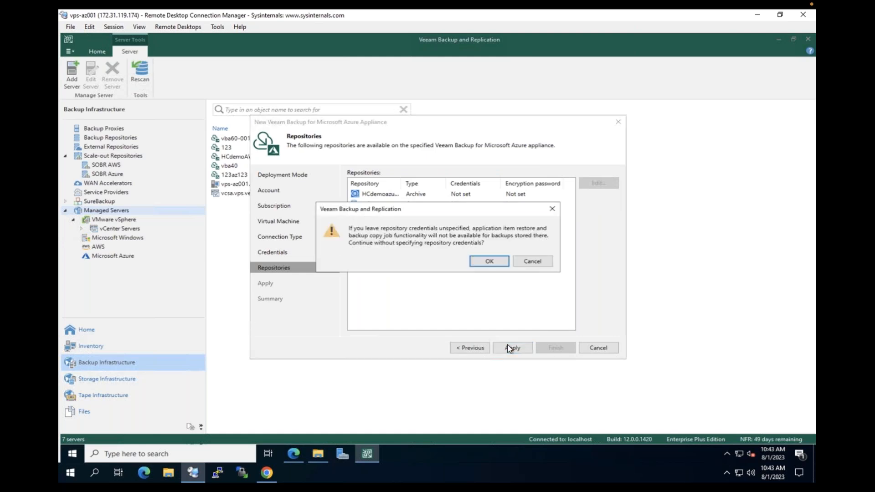
Continue without repository credentials and finish registering the HCdemoAzure appliance
left_click(490, 260)
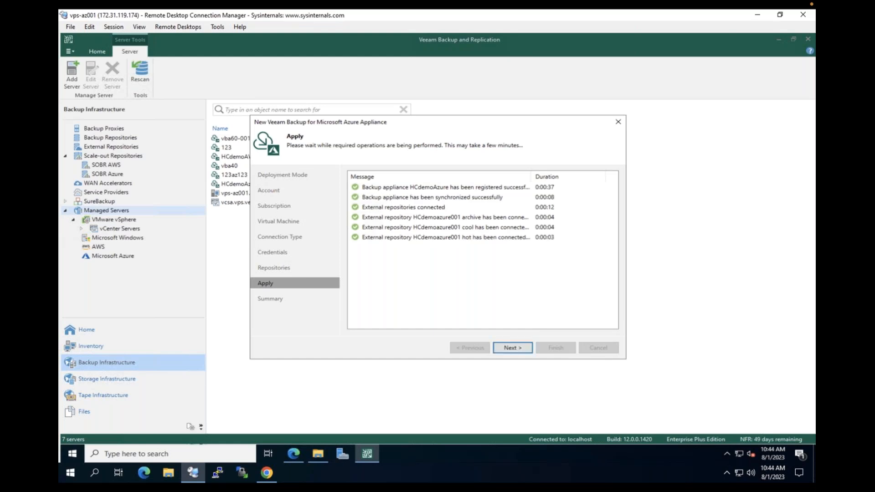
left_click(513, 348)
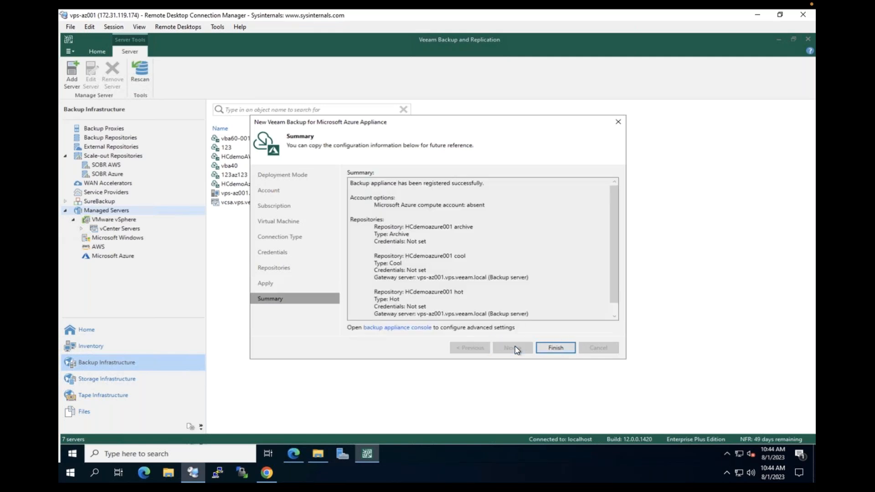
left_click(556, 349)
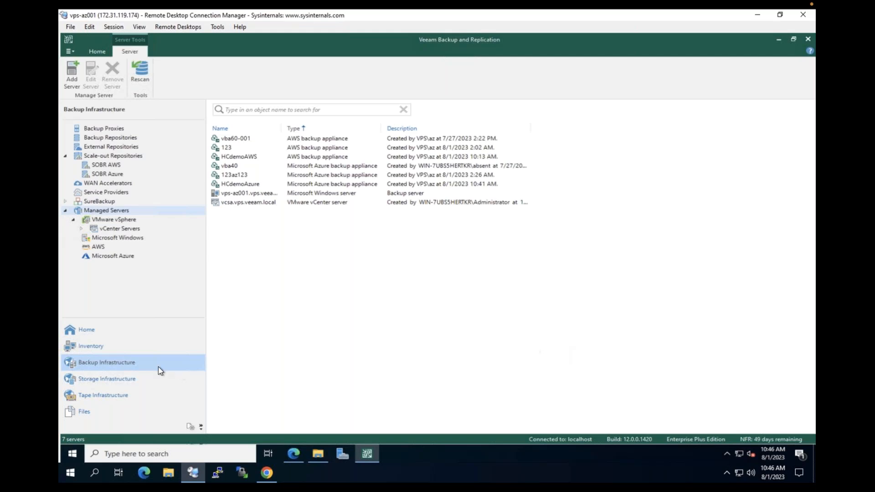
Go back to the managed servers list and sort its 8 servers by name
left_click(173, 338)
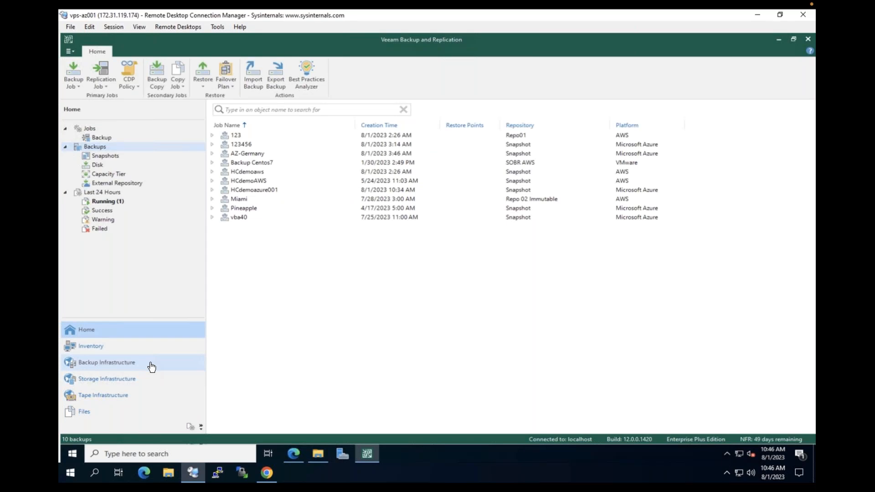
left_click(152, 367)
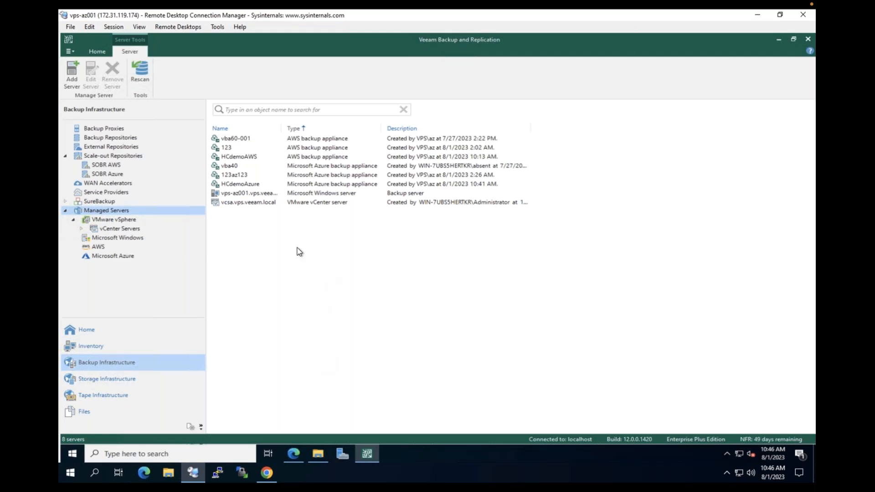
left_click(253, 128)
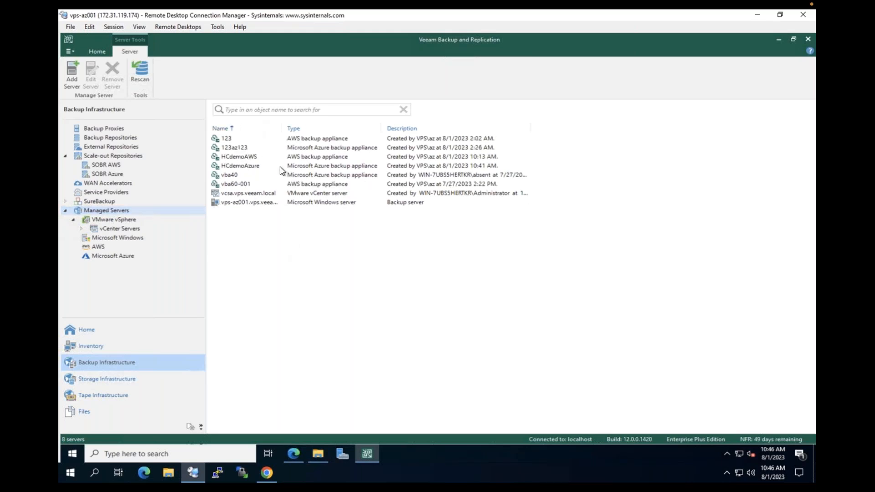
key("ctrl+1")
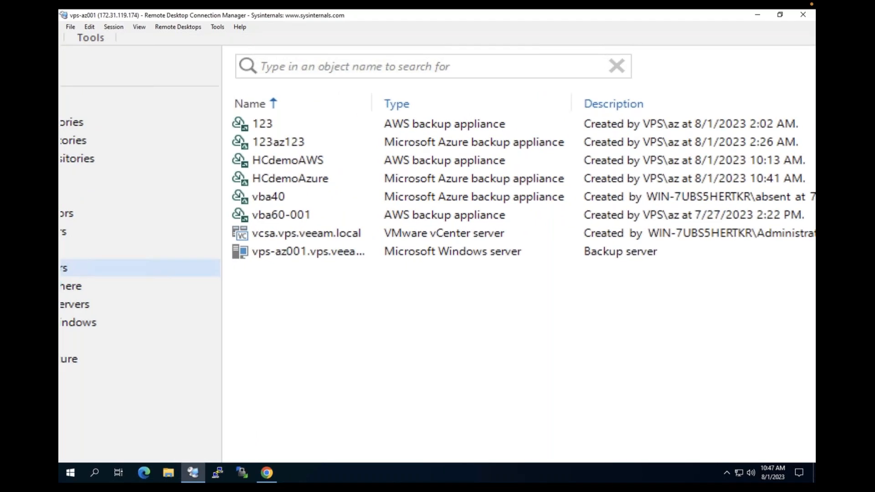
key("Escape")
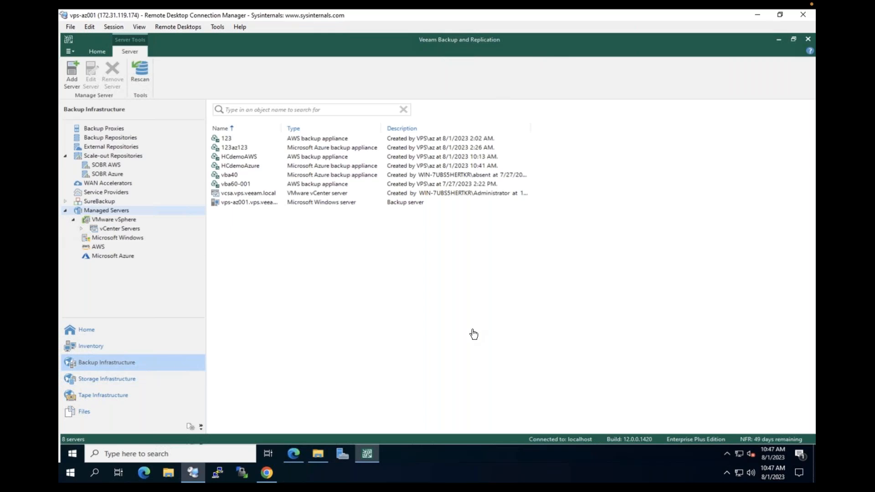
On the Home backups list, expand both HCdemoaws backups and HCdemoAWS, selecting the vbsf-enc-01-pgcrypto and vbsf-vo23-v2upg instances
left_click(94, 333)
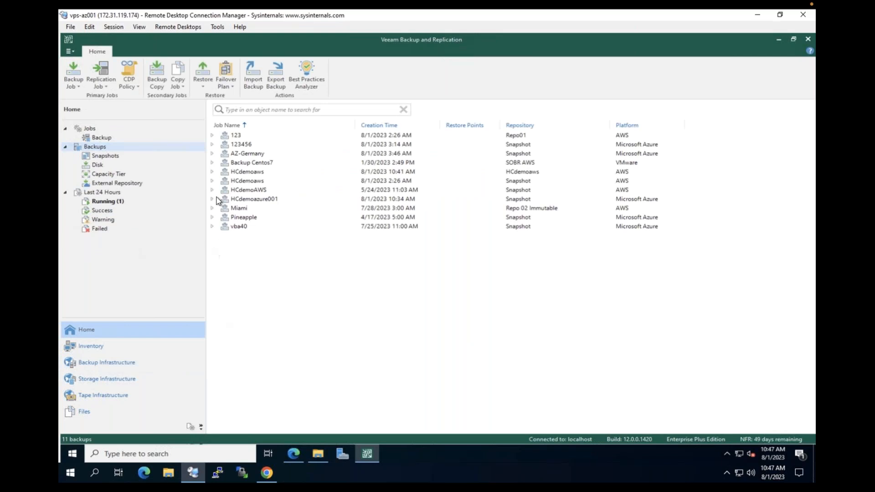
key("ctrl+1")
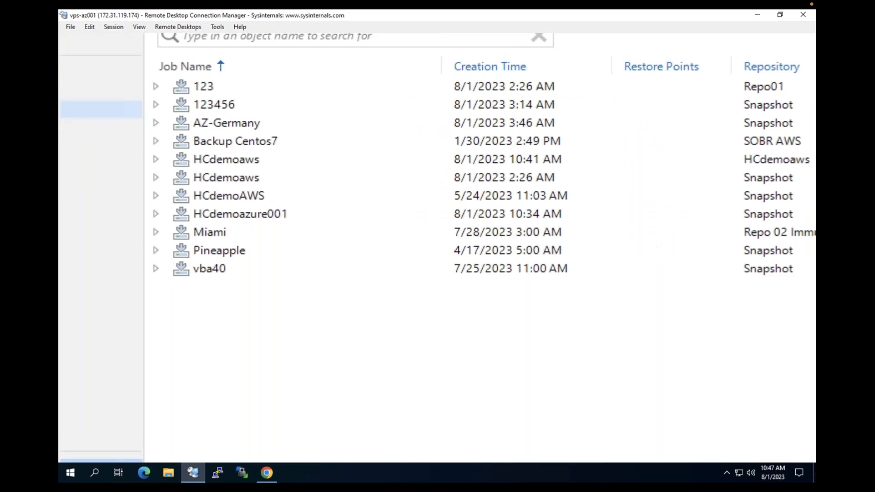
key("Escape")
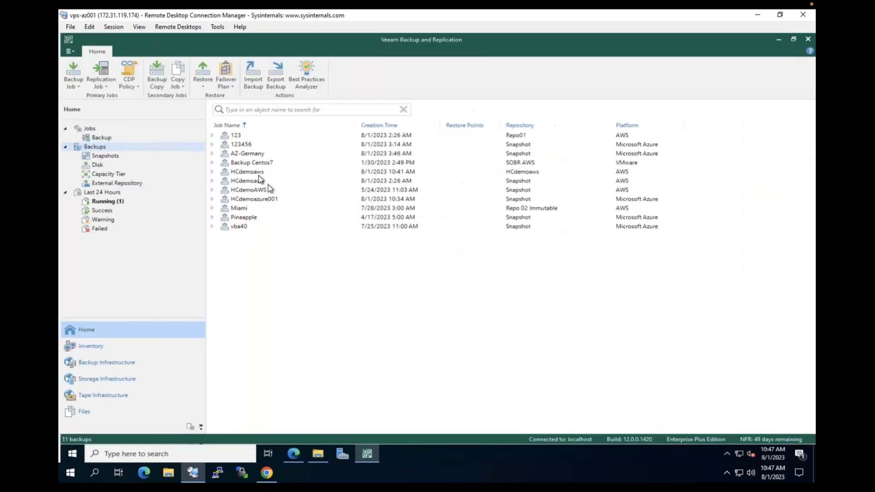
left_click(213, 171)
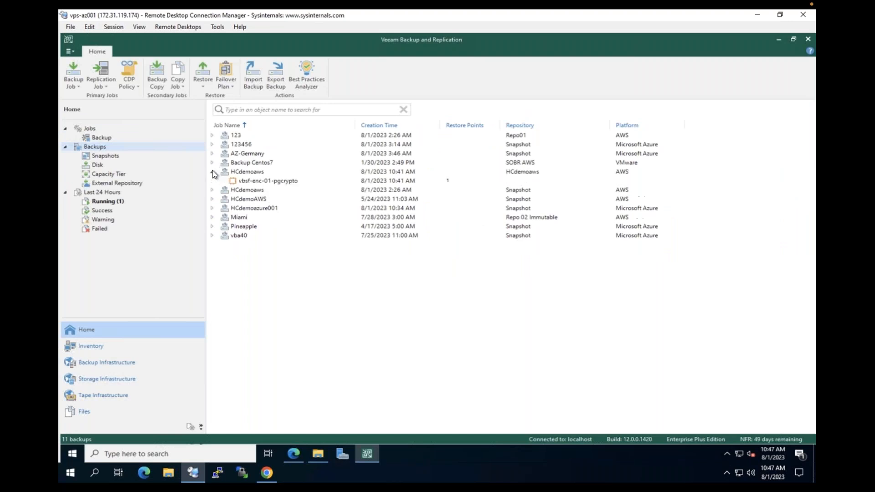
left_click(258, 182)
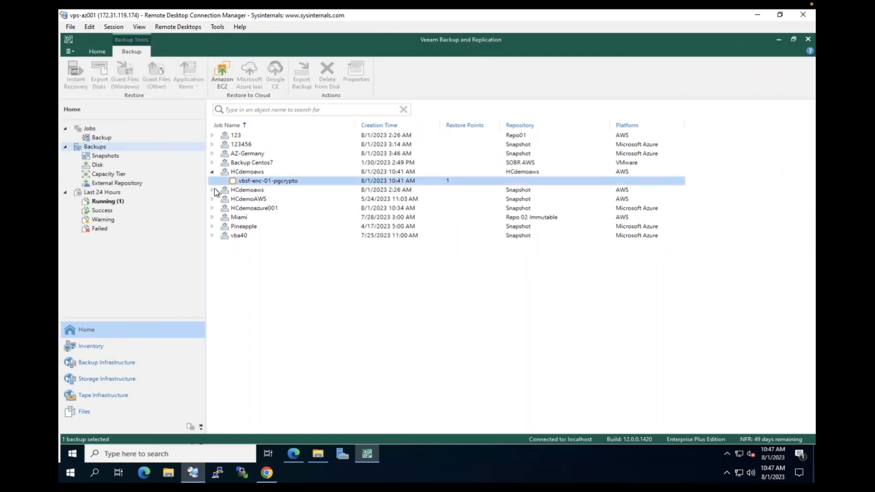
left_click(214, 190)
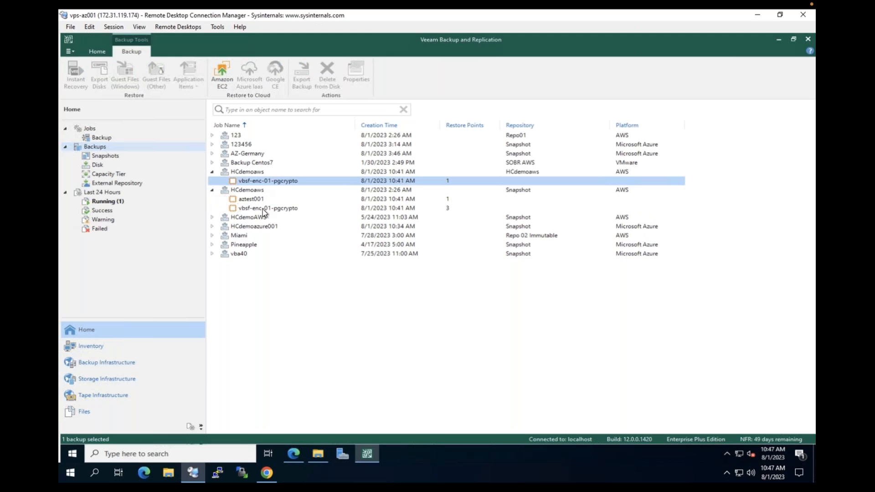
left_click(212, 217)
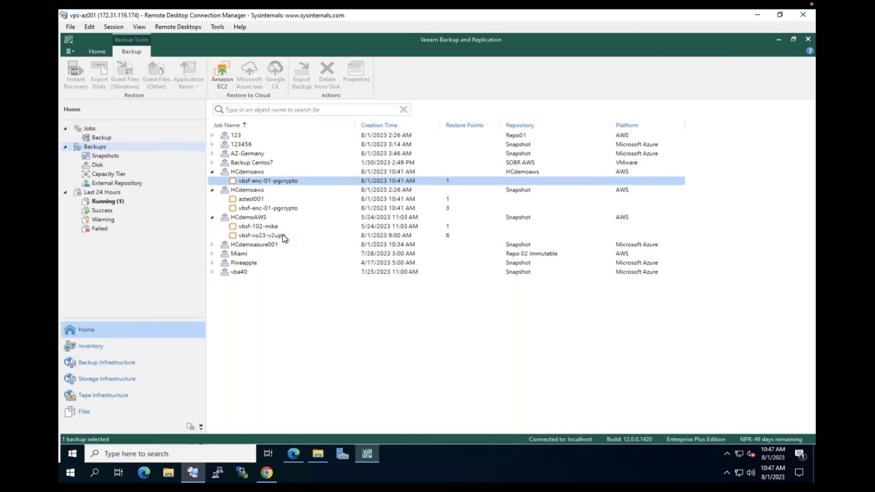
left_click(287, 235)
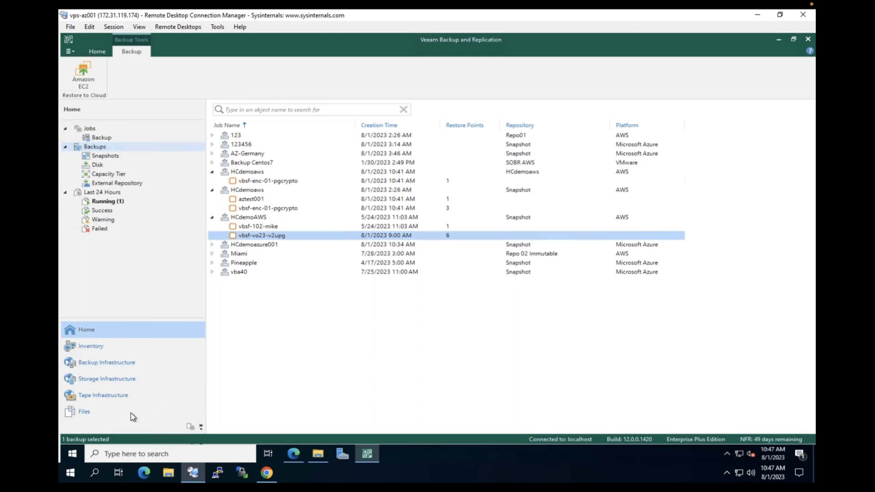
mouse_move(272, 476)
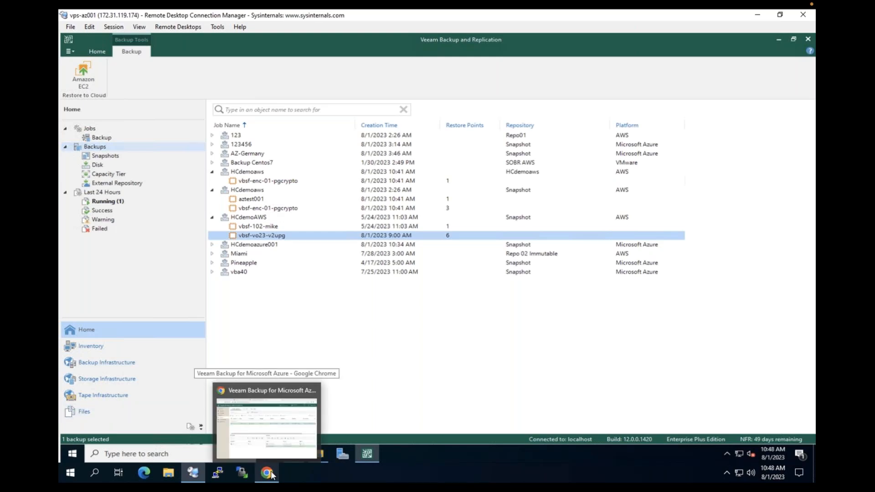
Clear the backup selection in the Home backups list
left_click(376, 393)
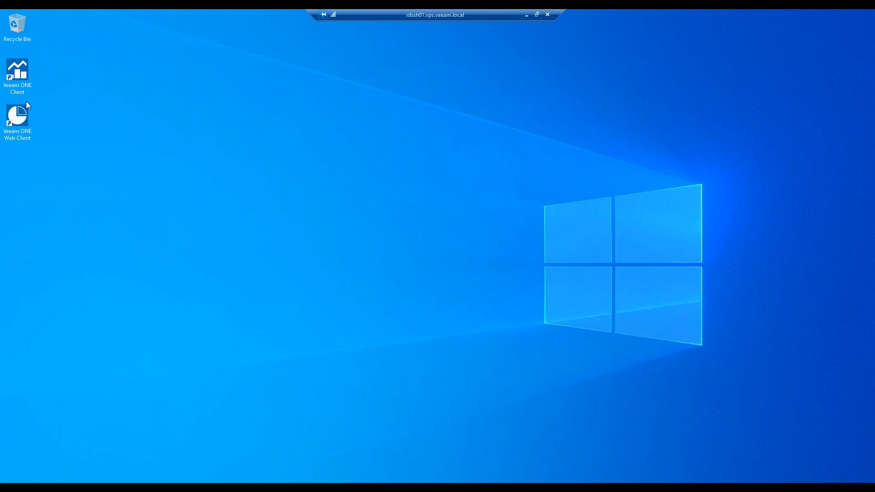
Launch Veeam ONE Web Client, sign in with the domain username and password, and decline saving the password
double_click(21, 116)
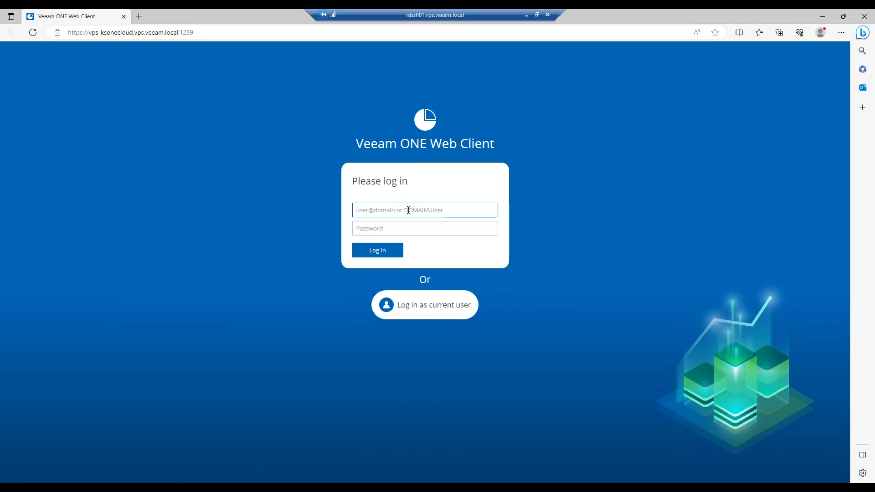
key("Tab")
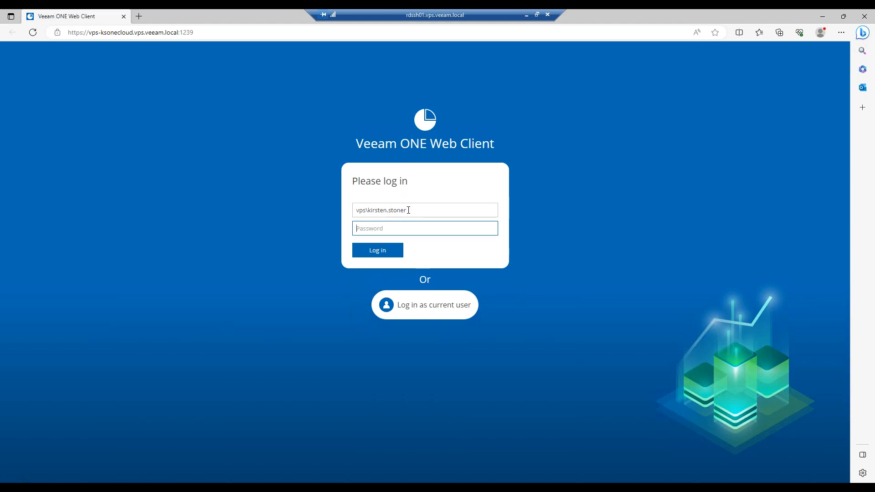
type("••••••••")
key("Return")
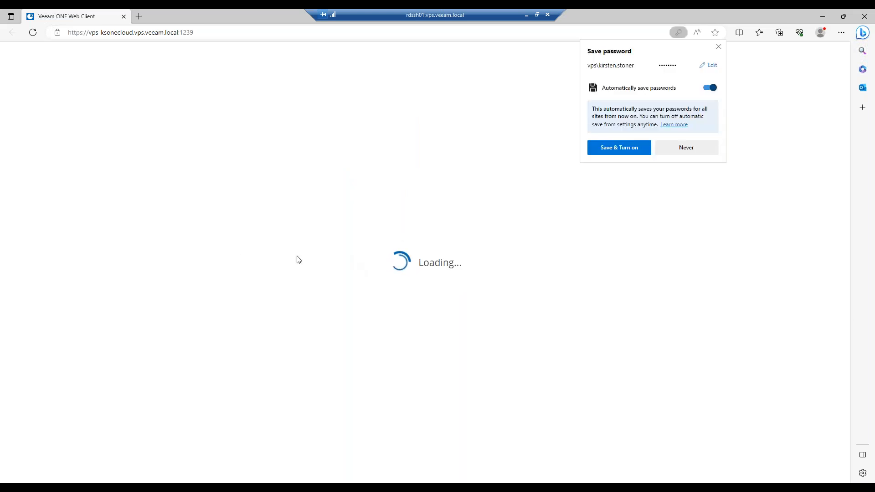
left_click(719, 47)
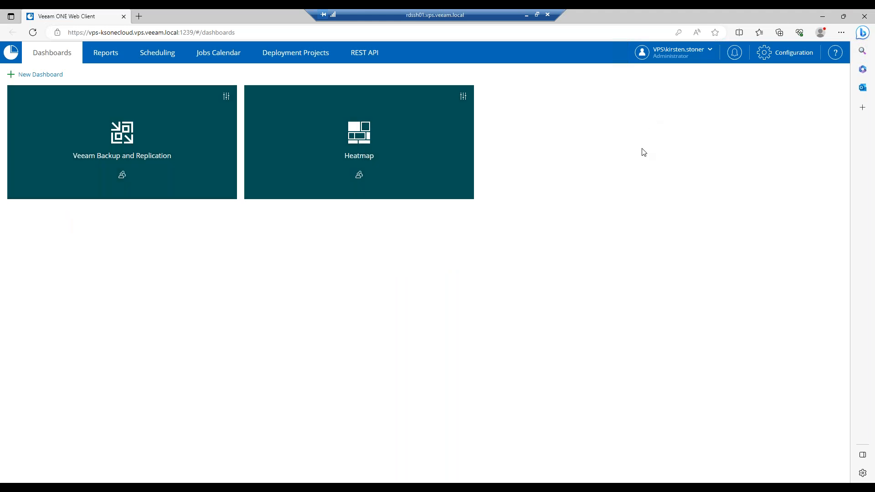
Open the Protected Cloud Instances report from the Veeam Backup for Public Clouds templates
left_click(104, 56)
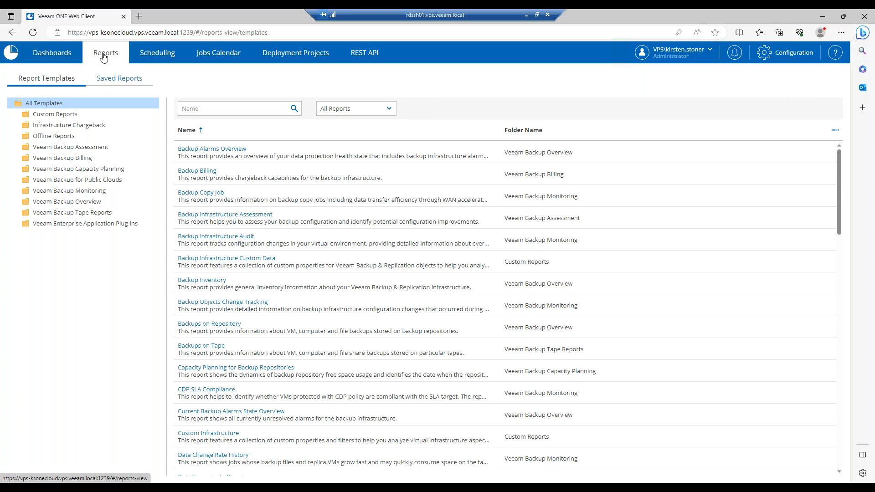
left_click(71, 183)
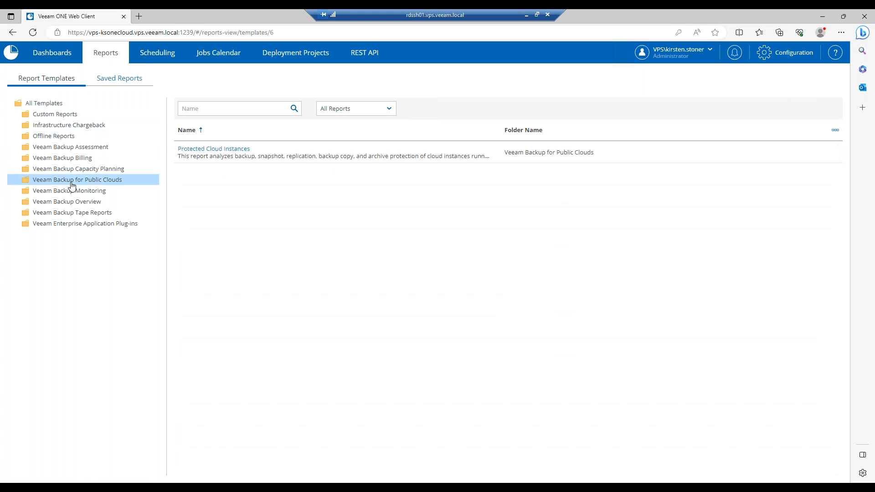
left_click(224, 149)
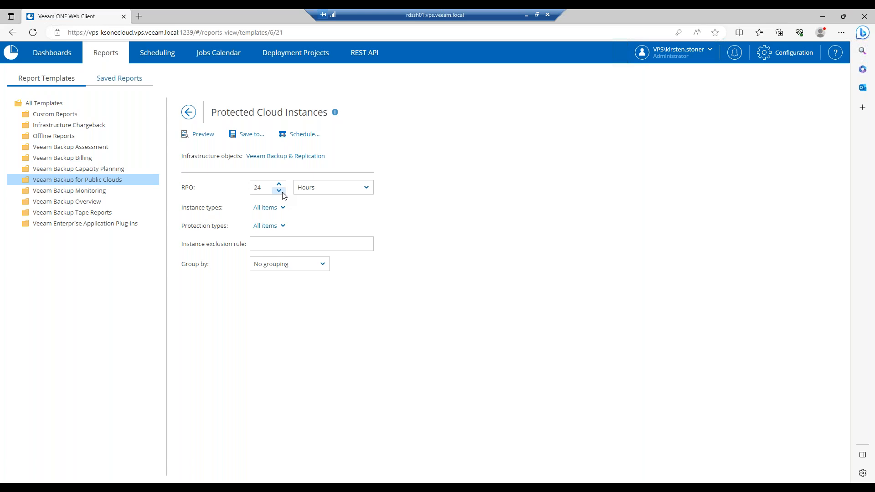
Keep RPO at 24 Hours with all instance types included, and preview the report
left_click(342, 193)
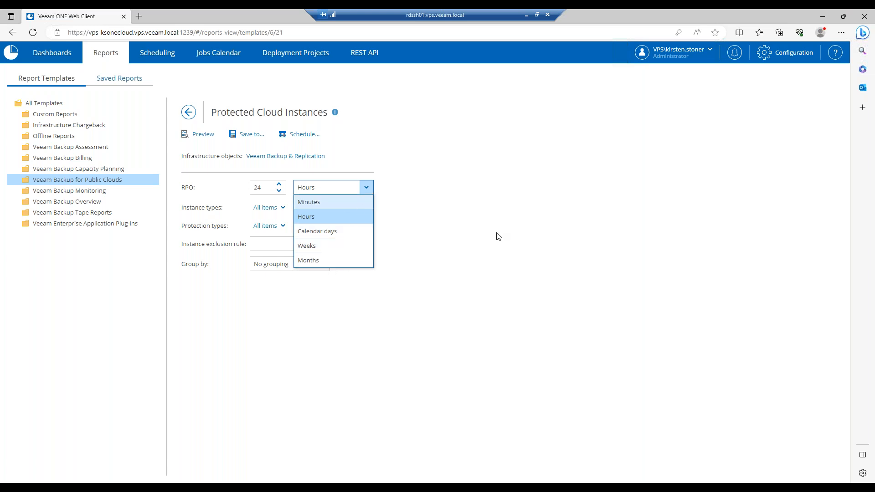
left_click(368, 218)
left_click(275, 210)
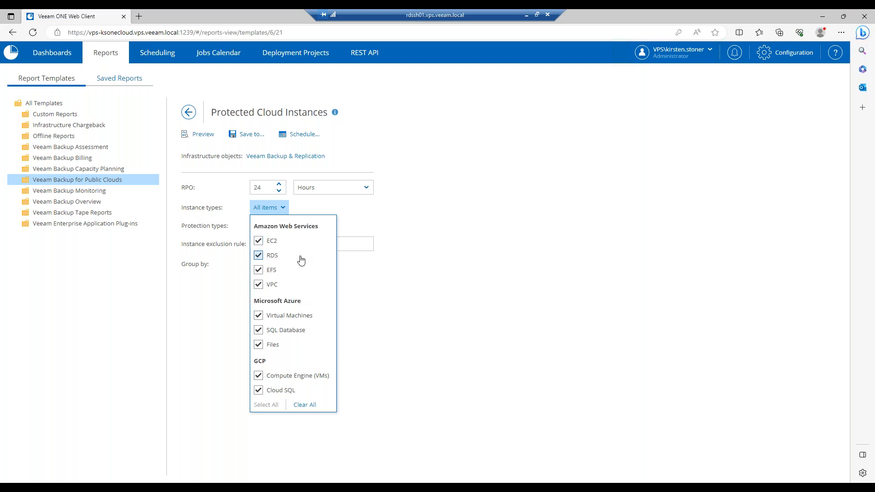
left_click(419, 258)
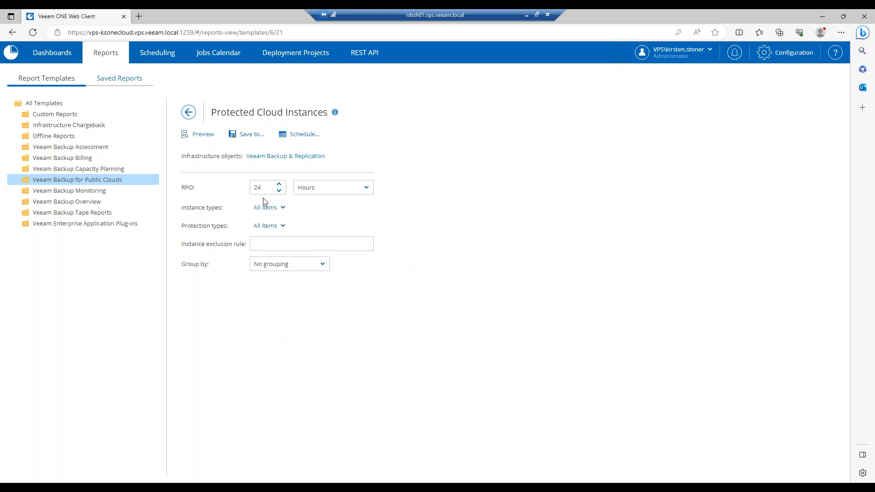
left_click(202, 134)
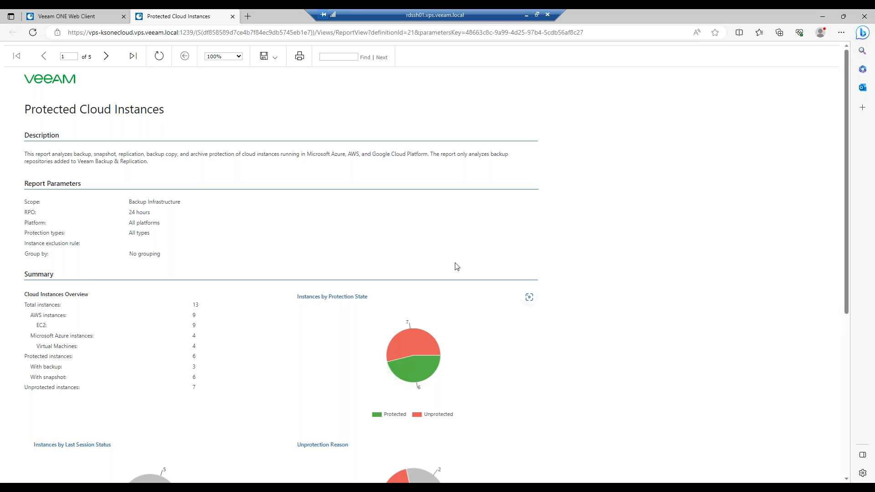
Zoom the browser to 125% to enlarge the report preview
left_click(838, 33)
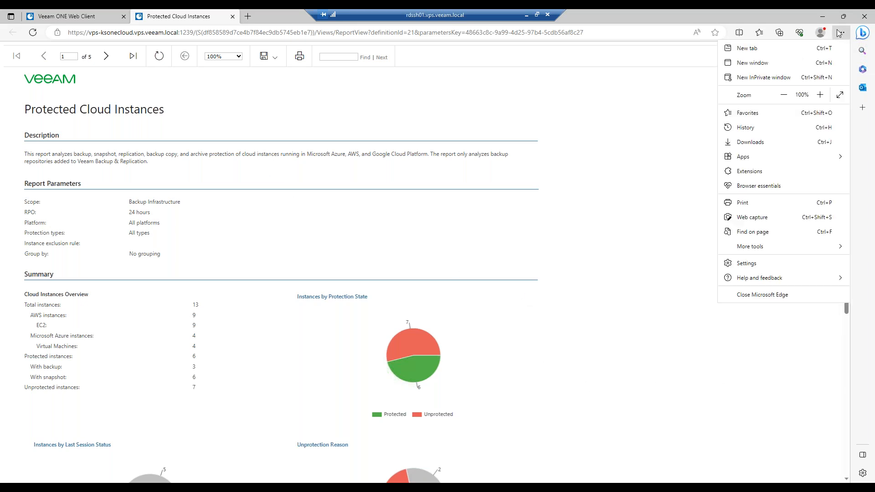
left_click(819, 94)
left_click(820, 94)
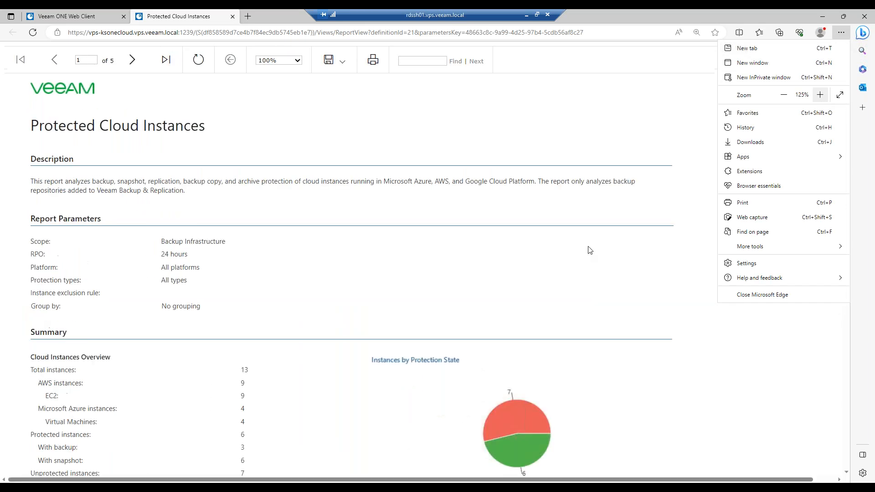
left_click(542, 304)
Scroll down to highlight the AWS instances and Cloud Instances Overview figures, then return to the top
scroll(665, 249, "down", 3)
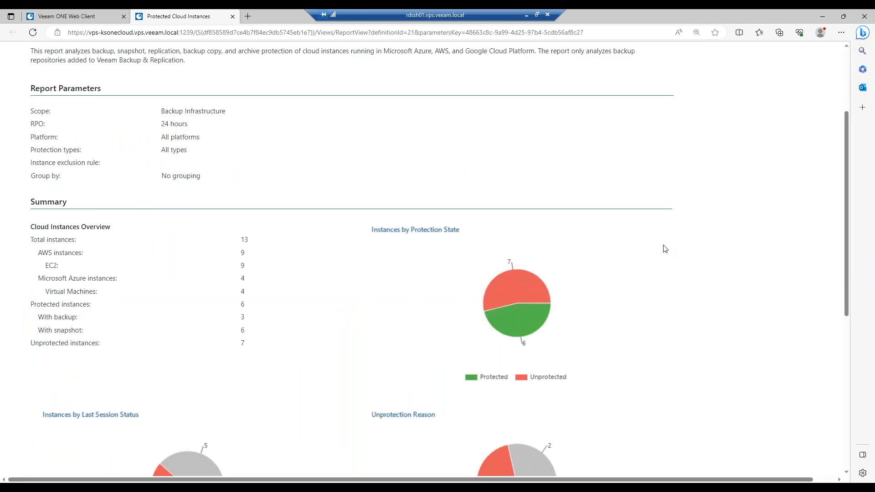
scroll(664, 248, "down", 1)
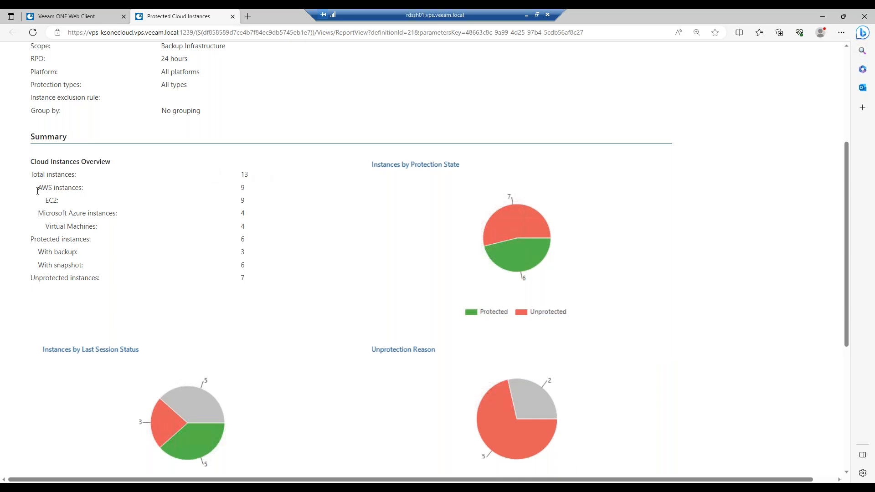
left_click_drag(37, 190, 126, 194)
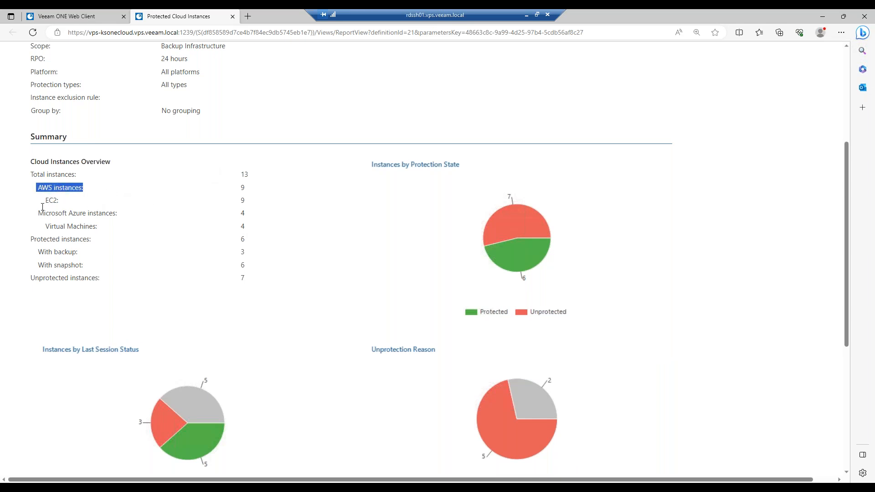
left_click_drag(20, 219, 152, 224)
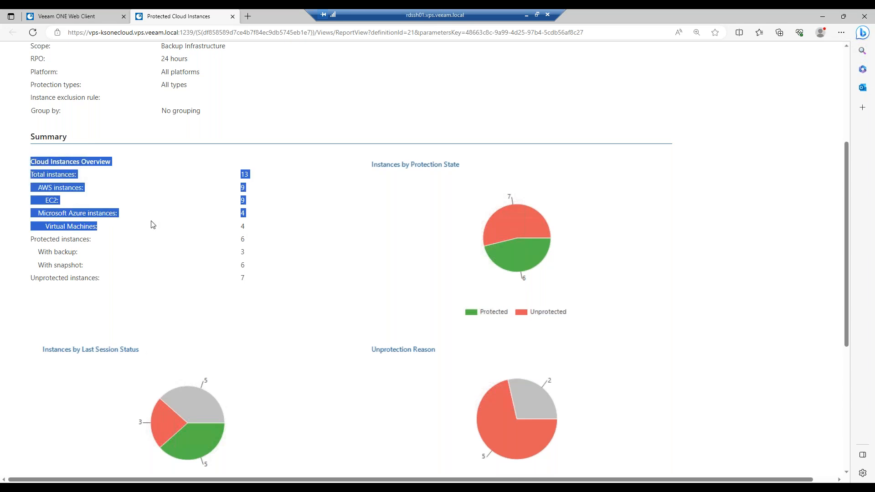
left_click(150, 227)
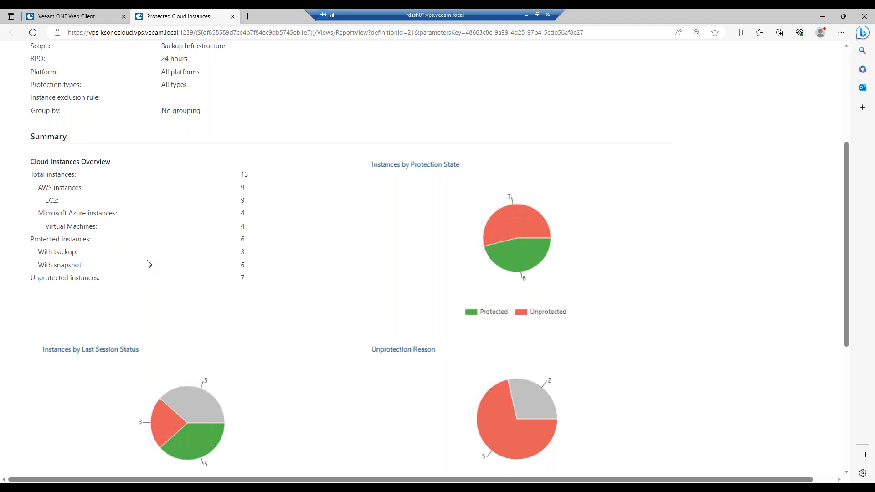
scroll(162, 287, "up", 5)
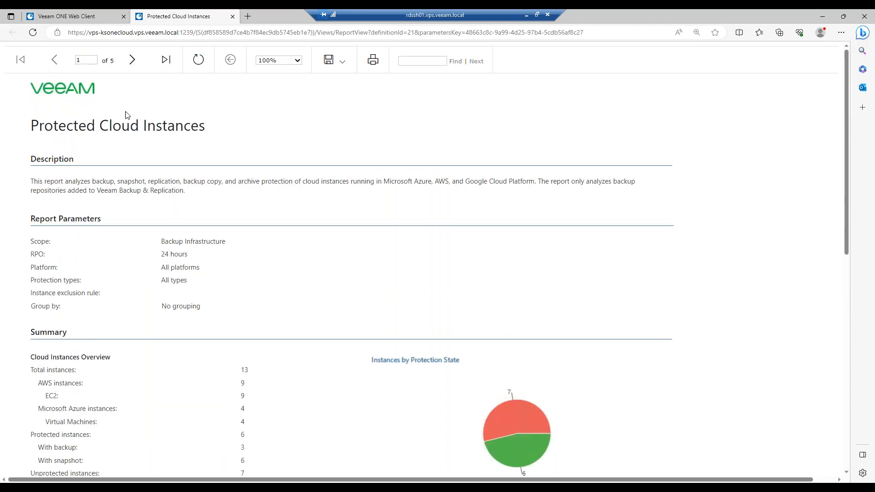
Page through report pages 2–4 with Azure and AWS details, then return to the template settings
left_click(133, 61)
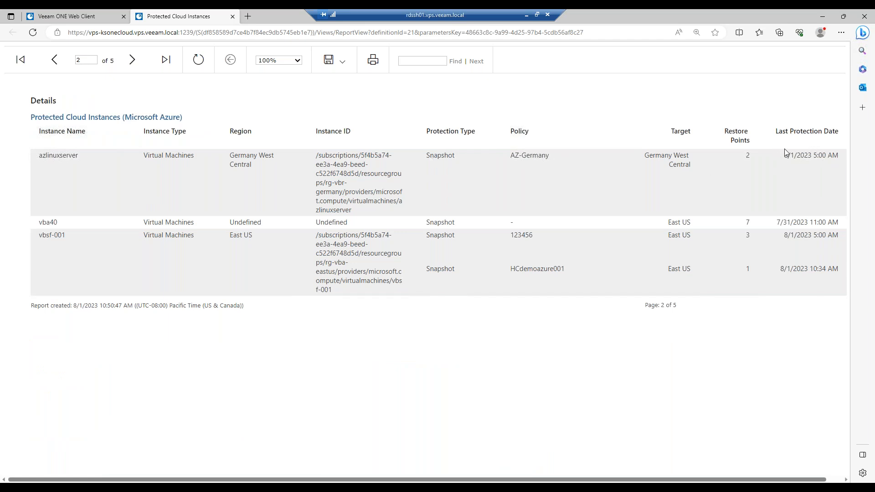
left_click(127, 65)
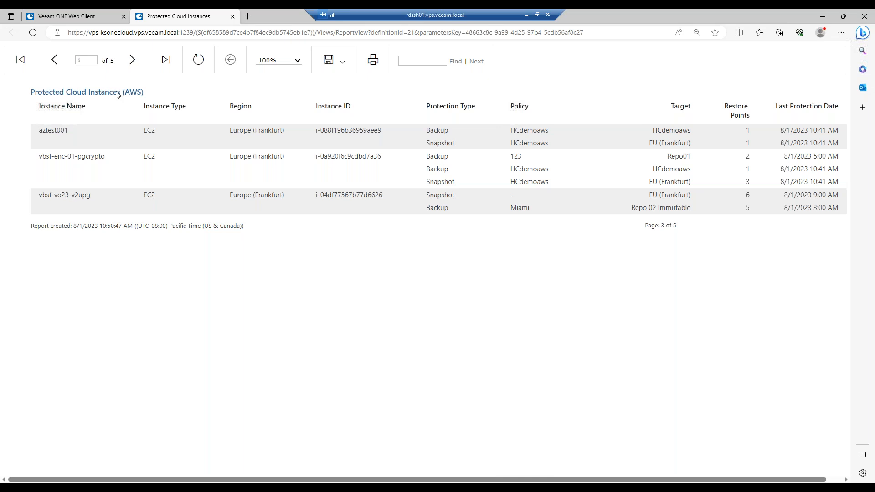
left_click(131, 68)
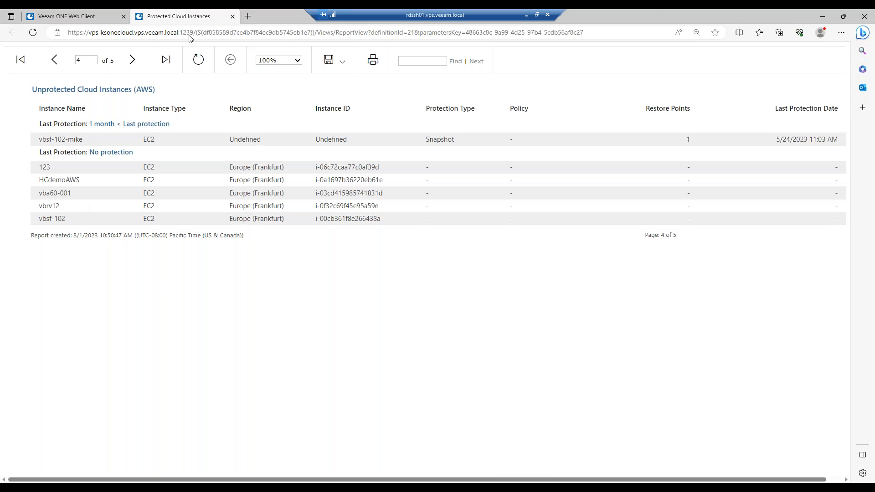
left_click(89, 20)
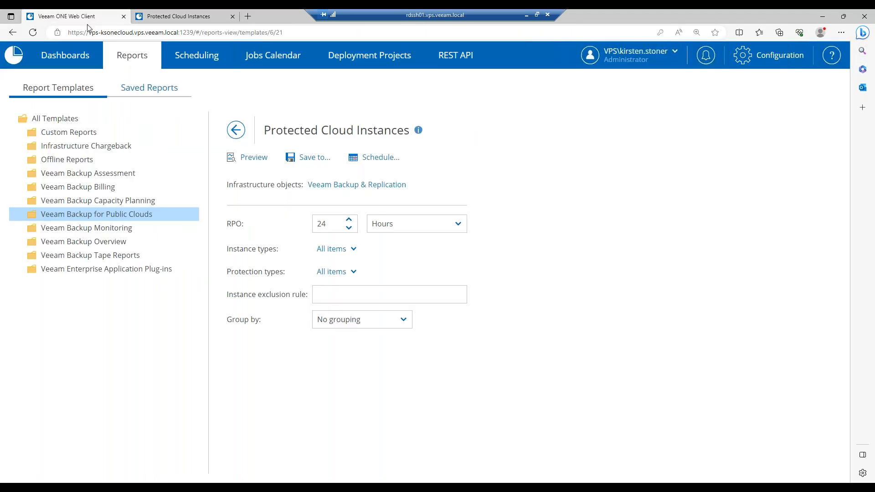
left_click(381, 158)
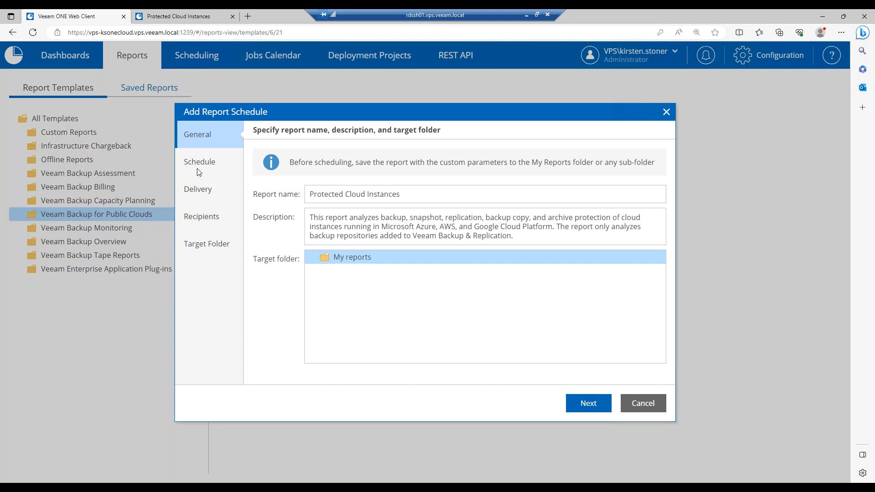
left_click(605, 410)
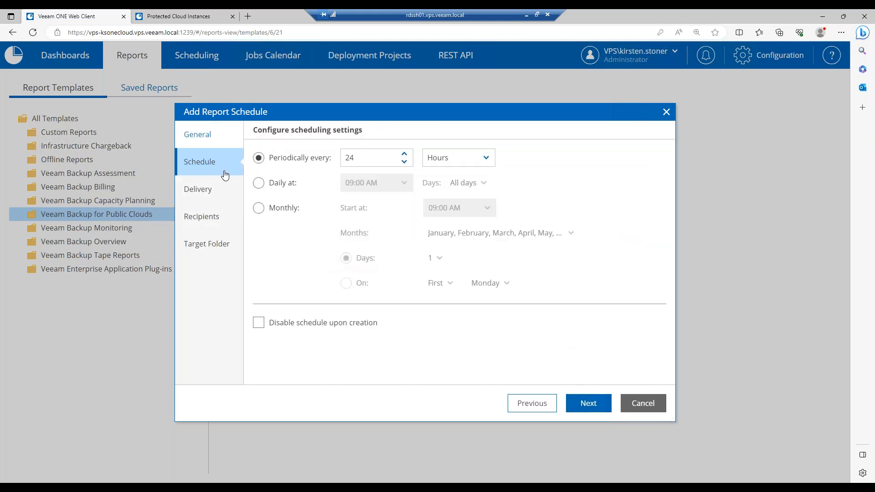
left_click(267, 192)
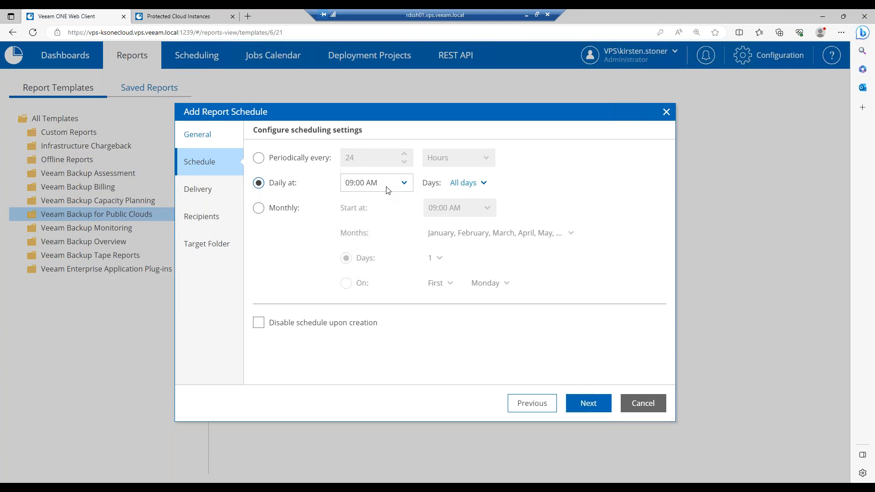
left_click(585, 403)
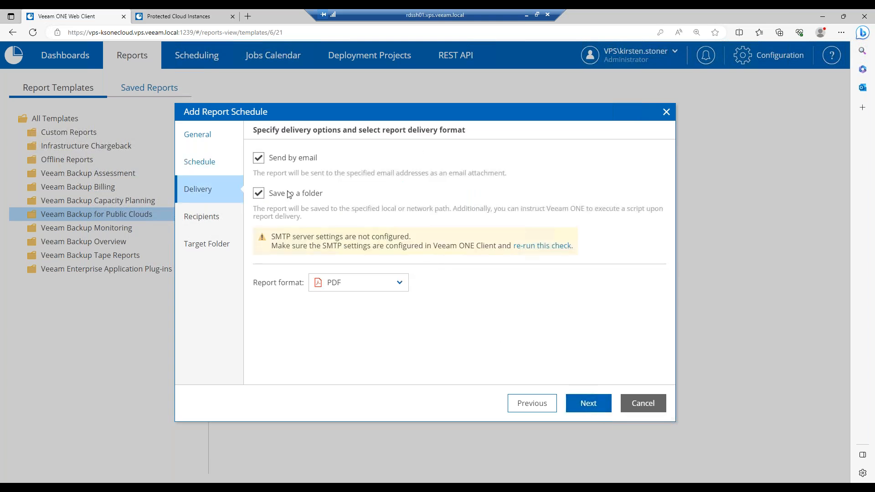
left_click(258, 194)
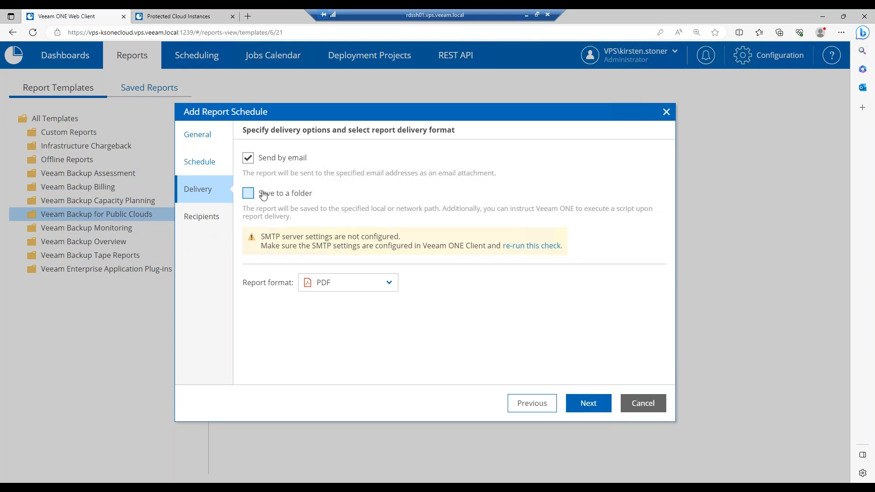
left_click(380, 284)
left_click(381, 282)
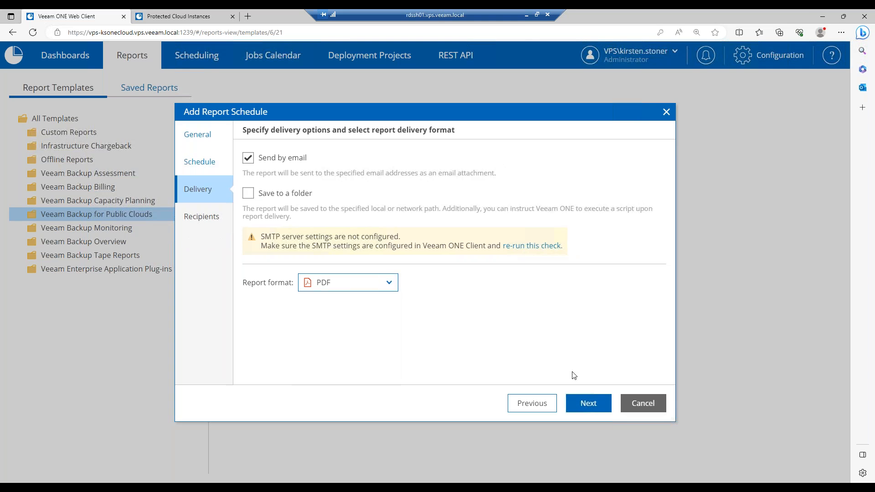
left_click(587, 403)
left_click(305, 157)
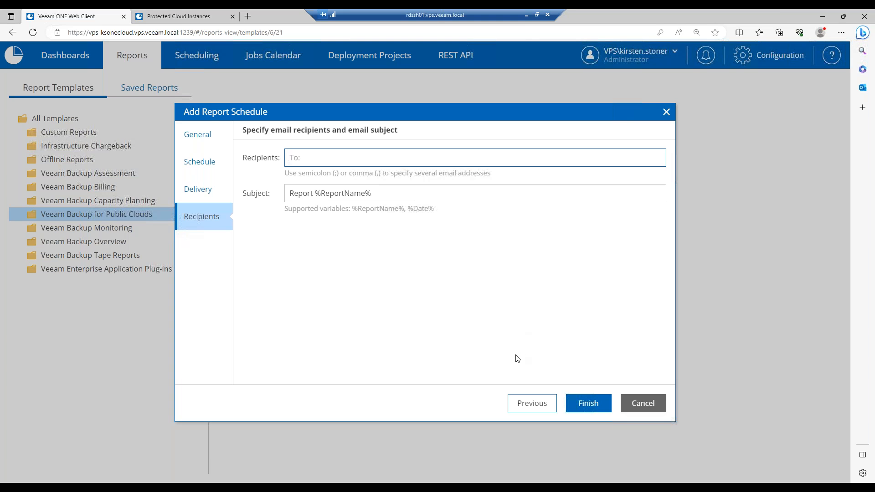
left_click(648, 407)
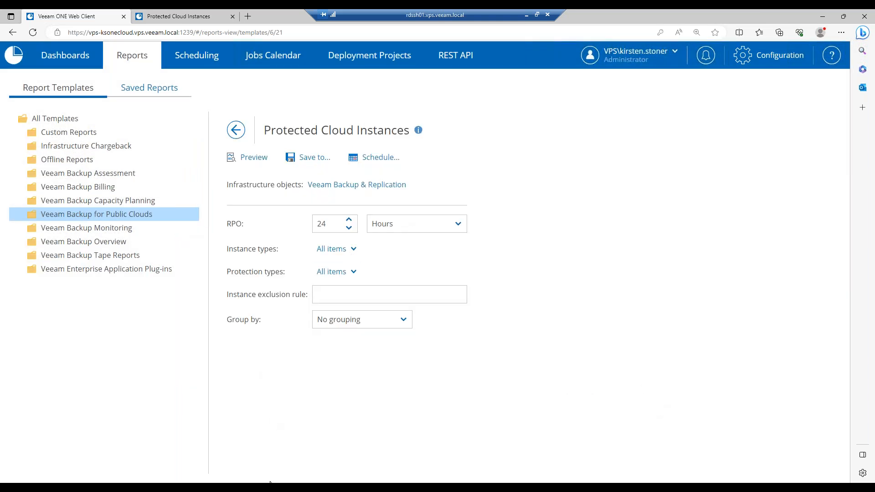
In Veeam ONE Client, show Cloud data protection for backup server 172.31.119.174
mouse_move(259, 486)
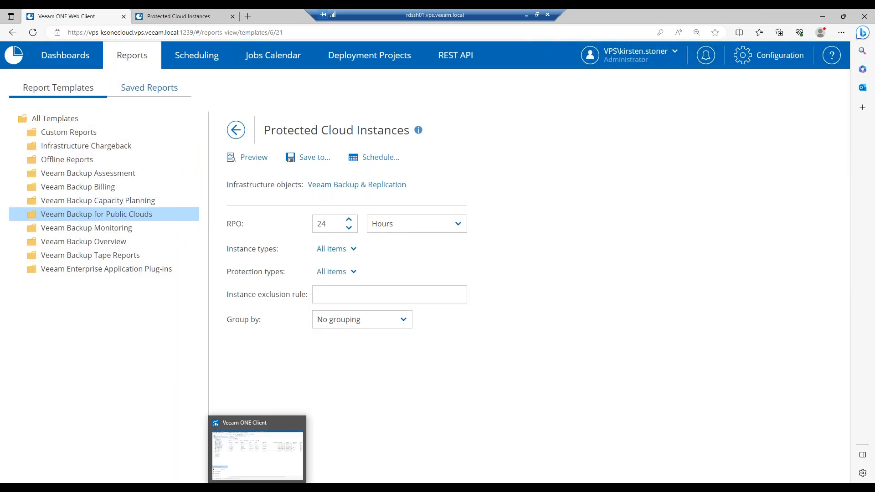
left_click(269, 462)
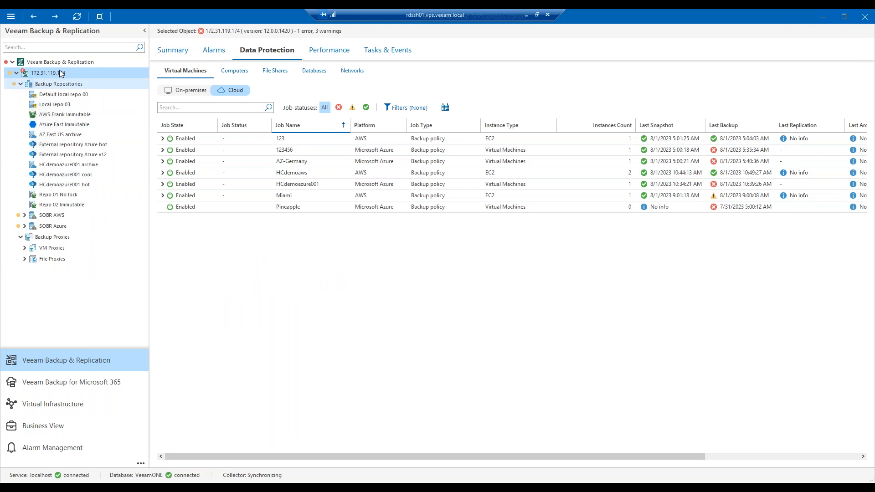
left_click(100, 64)
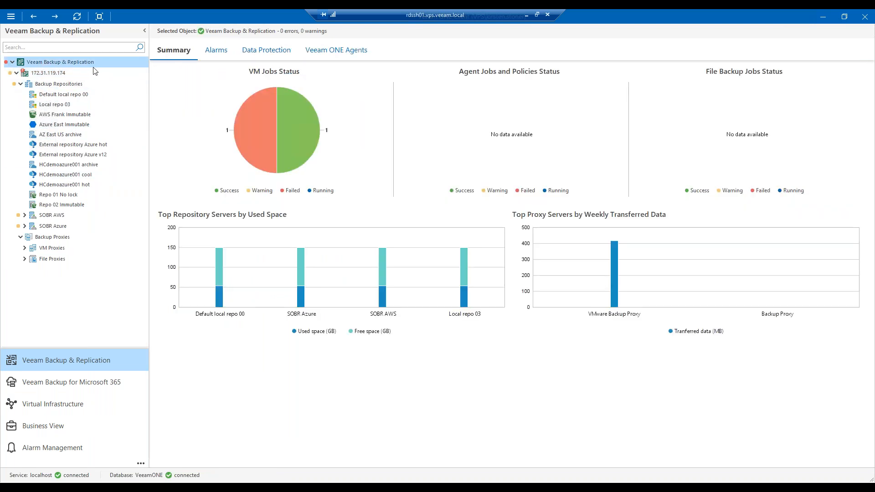
left_click(39, 75)
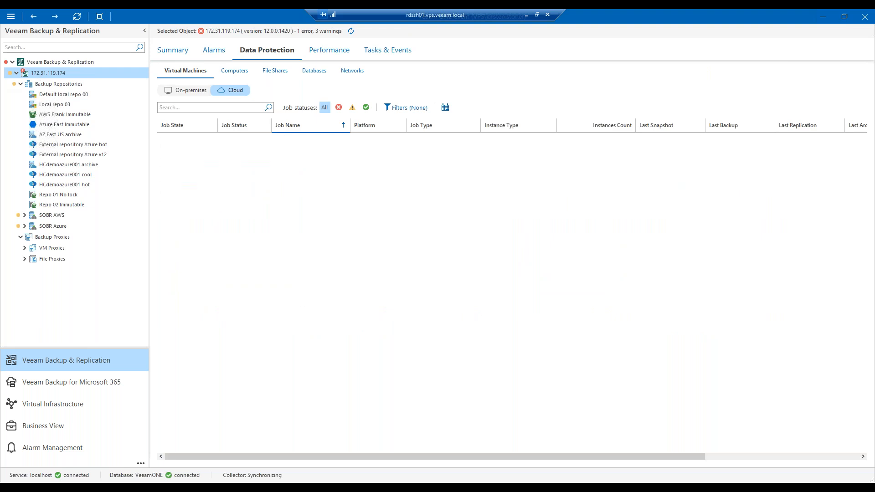
left_click(224, 93)
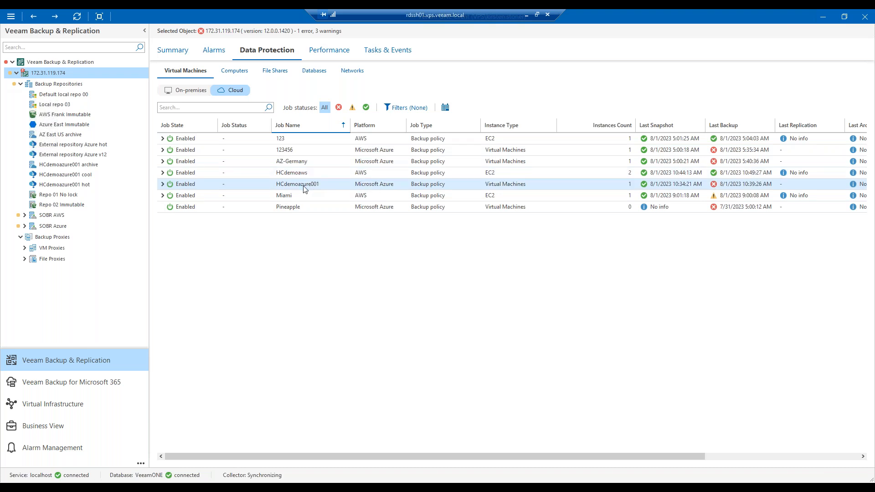
Expand the HCdemoaws and HCdemoazure001 policies, then view the server's alarms
left_click(163, 173)
left_click(163, 205)
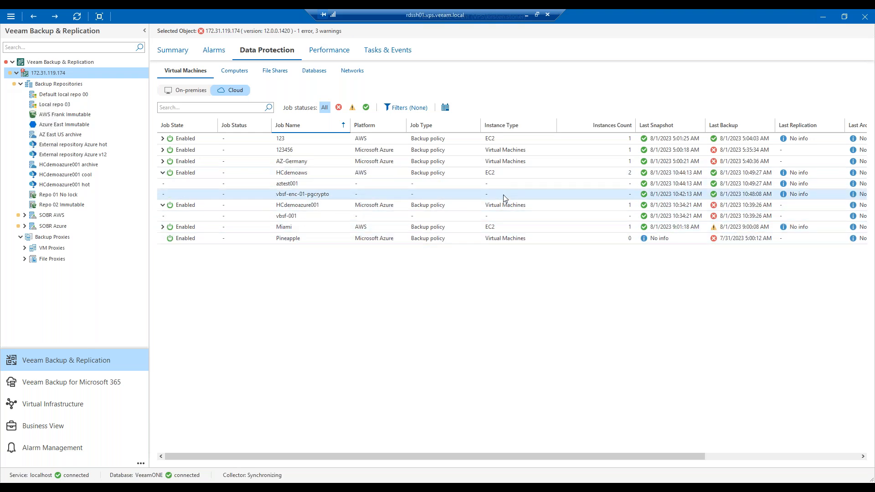
left_click(207, 51)
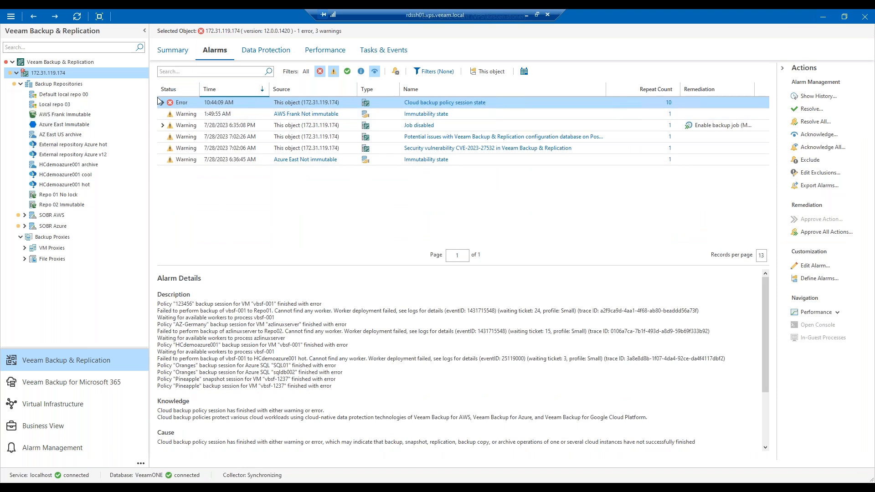
Expand the Cloud backup policy session state alarm and scroll through its per-policy error entries
left_click(163, 102)
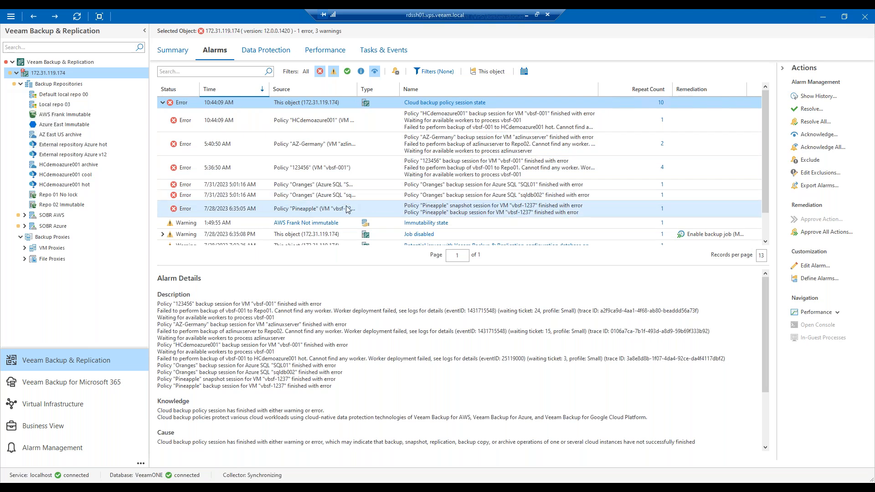
scroll(357, 139, "down", 2)
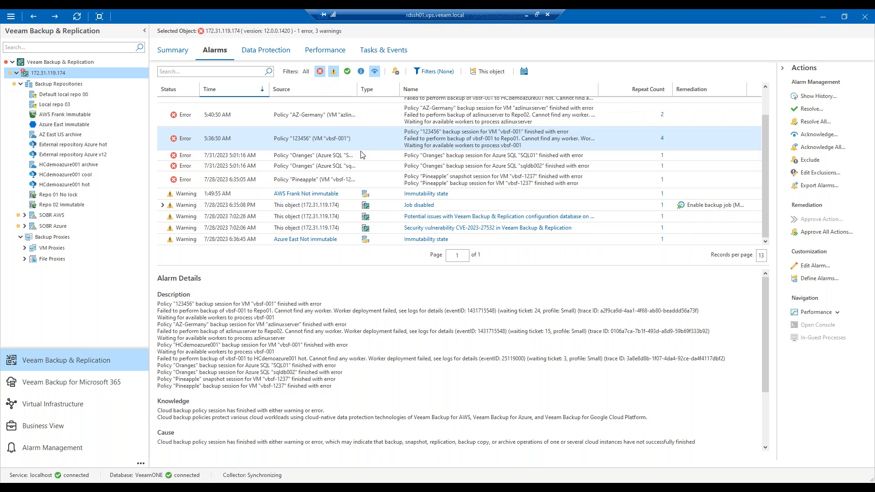
scroll(363, 155, "up", 2)
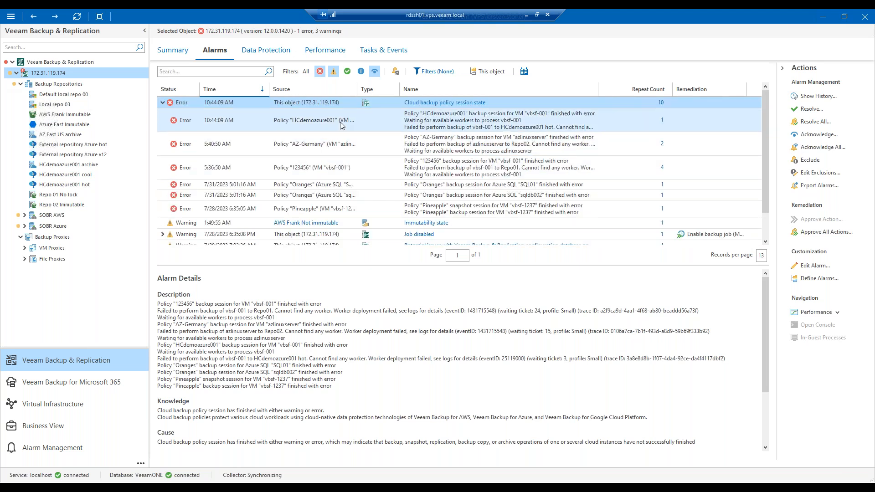